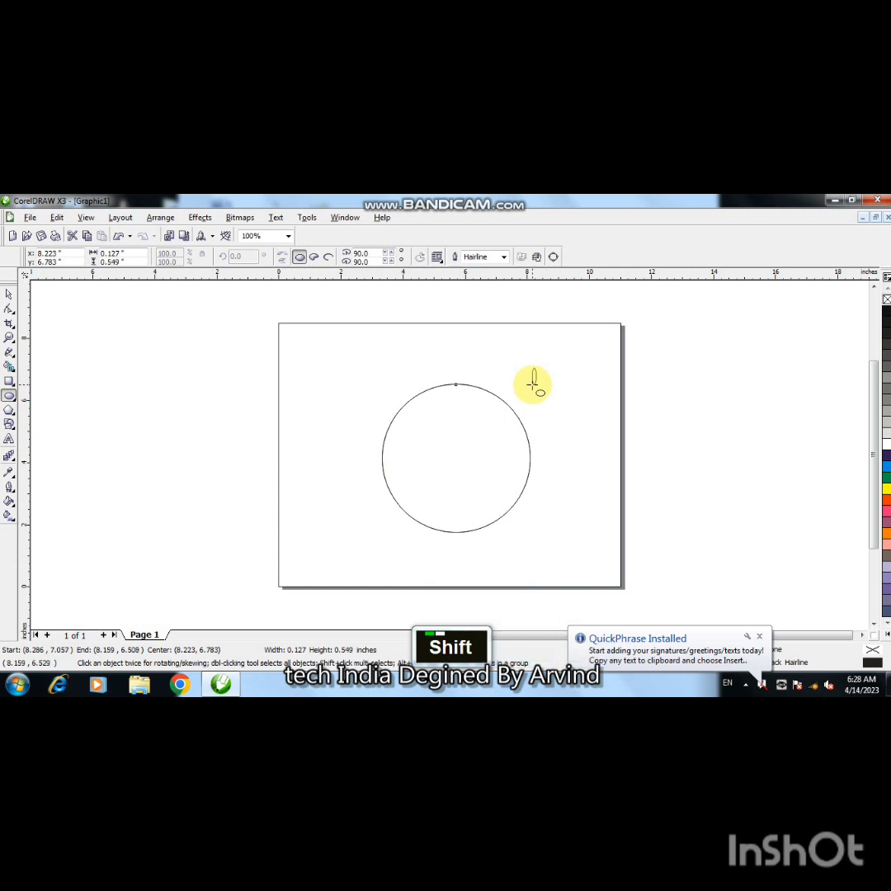
# Delete the small stray ellipse, and duplicate the large circle scaled concentrically to about 4.43 inches in diameter.
pyautogui.press('Delete')
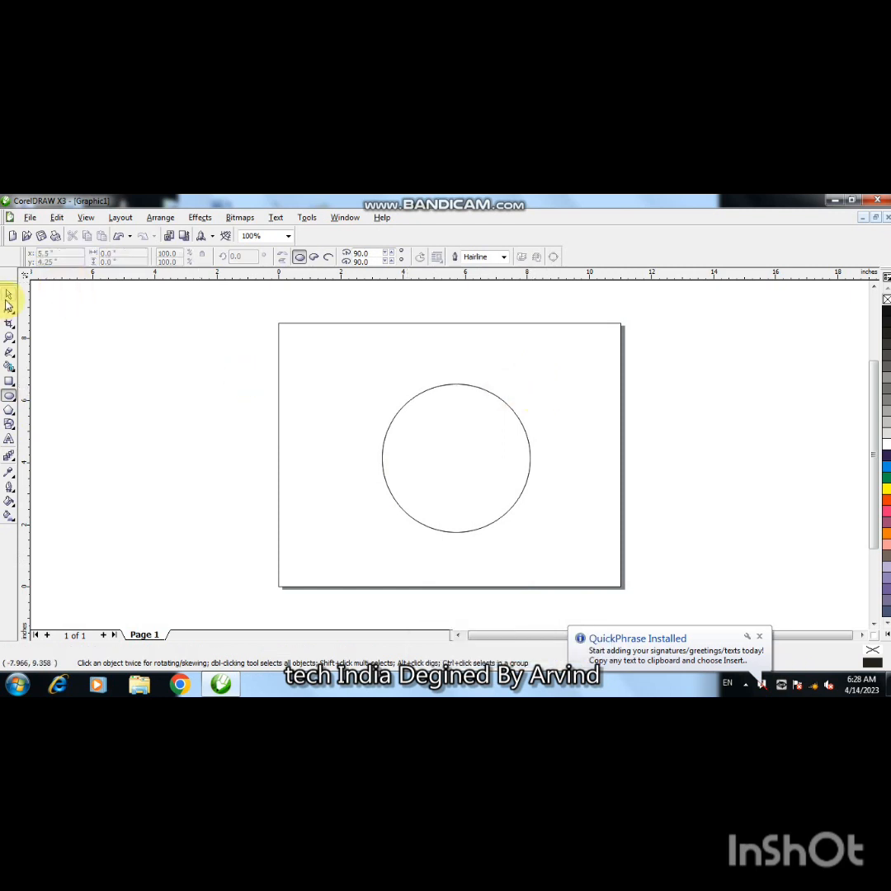
pyautogui.click(8, 295)
pyautogui.click(428, 391)
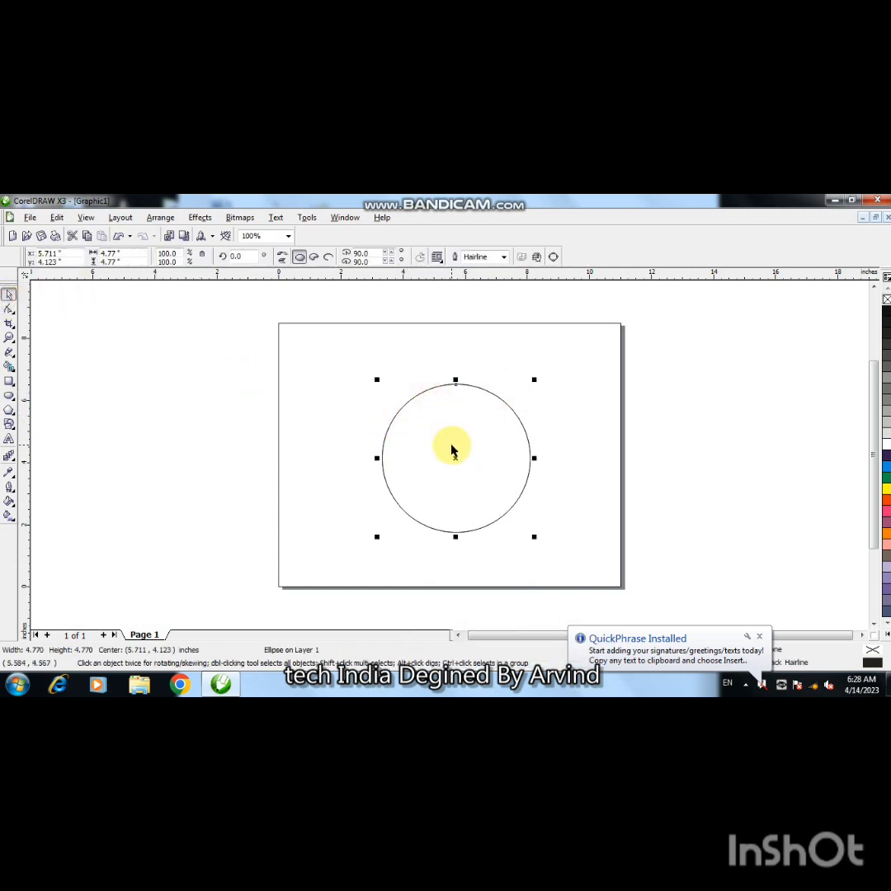
pyautogui.press('KP_Add')
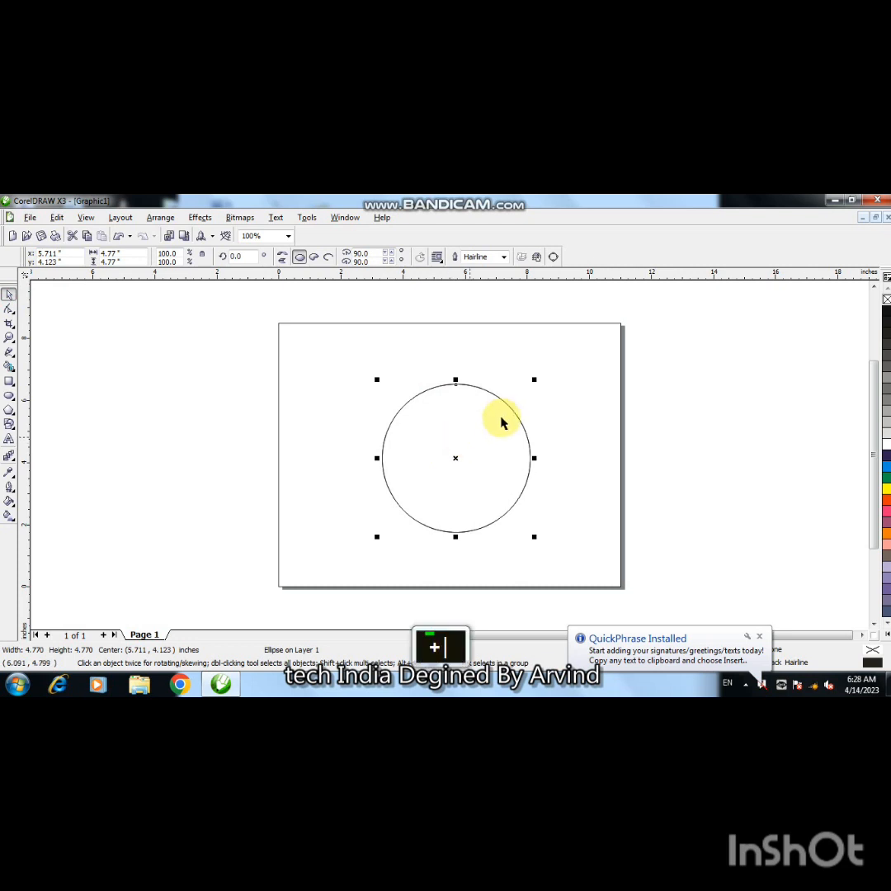
pyautogui.moveTo(532, 381); pyautogui.dragTo(528, 385)
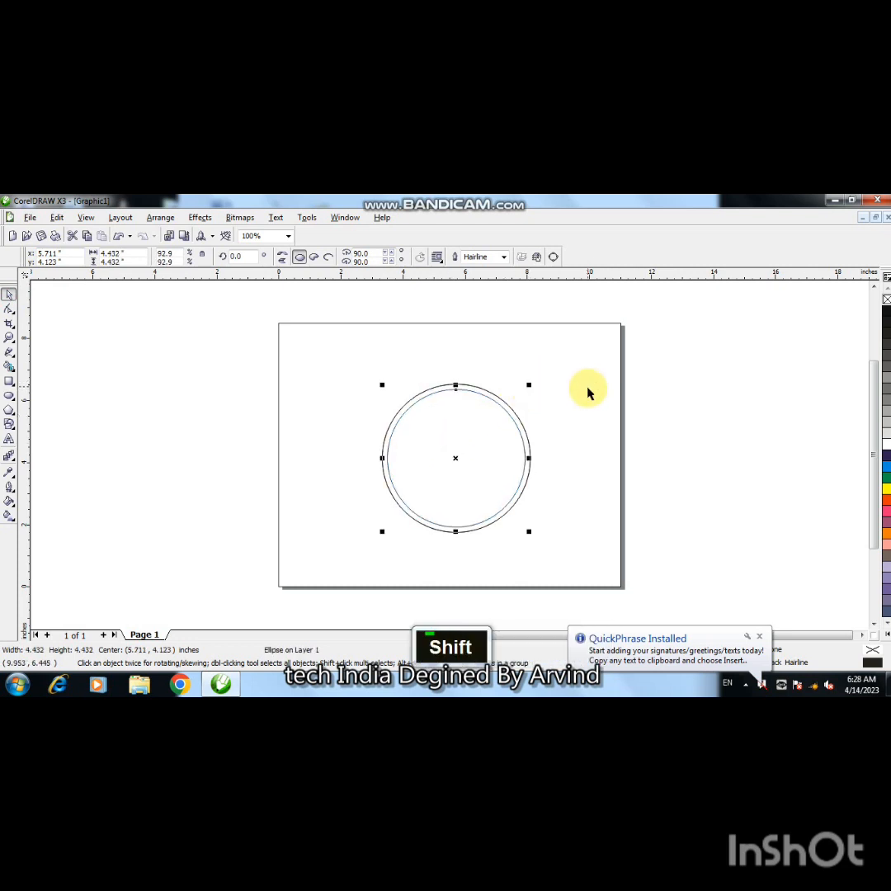
# Nudge the inner circle up 0.2 inches and reduce its height to about 4.40 inches so its top meets the outer circle.
pyautogui.press('Up')
pyautogui.press('Up')
pyautogui.press('F2')
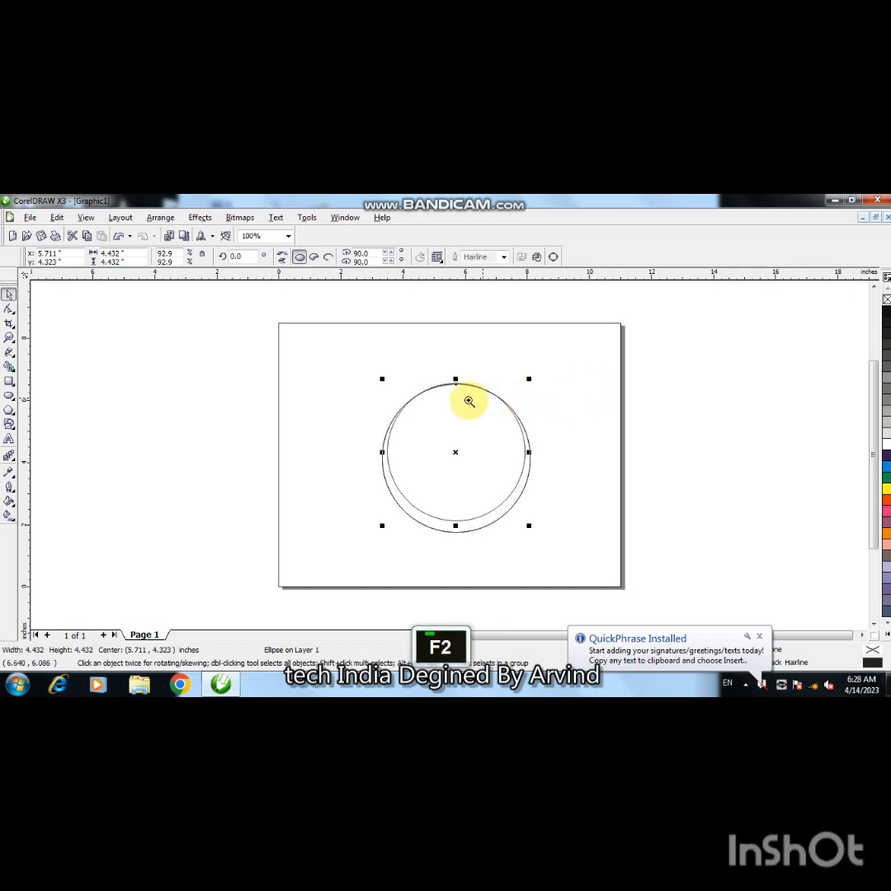
pyautogui.moveTo(454, 388); pyautogui.dragTo(461, 419)
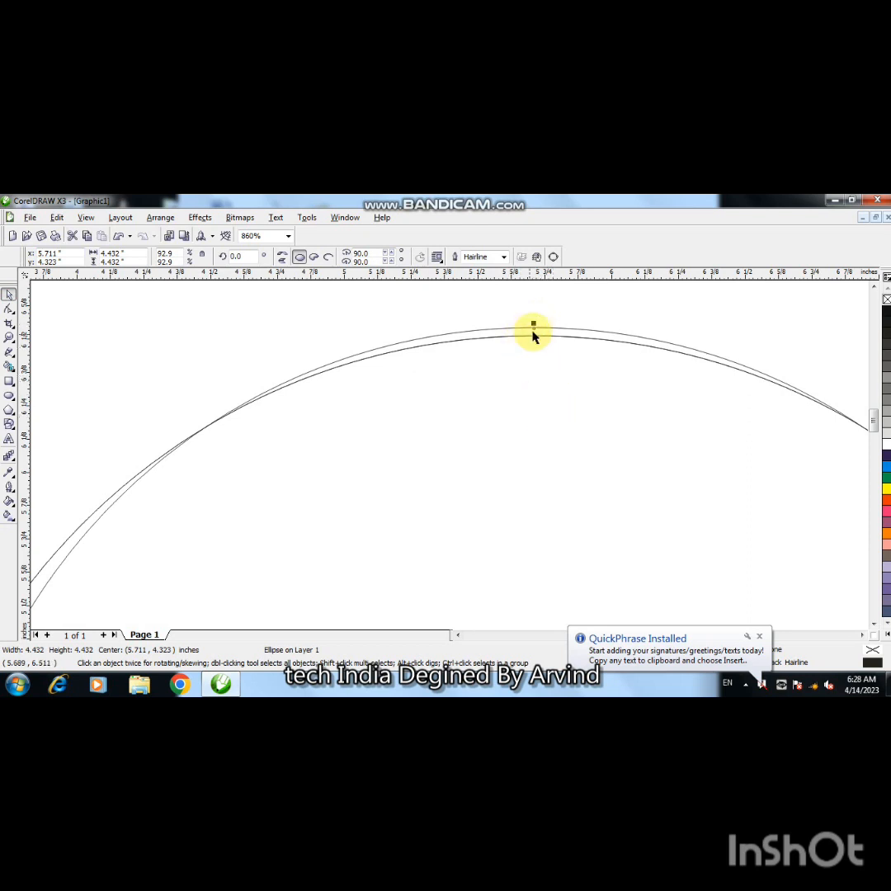
pyautogui.moveTo(533, 323); pyautogui.dragTo(533, 331)
# Draw a short diagonal line about 1.11 inches wide and 0.64 inches tall across the lower-right part of the ring with the Bezier tool.
pyautogui.press('F3')
pyautogui.press('F3')
pyautogui.press('F3')
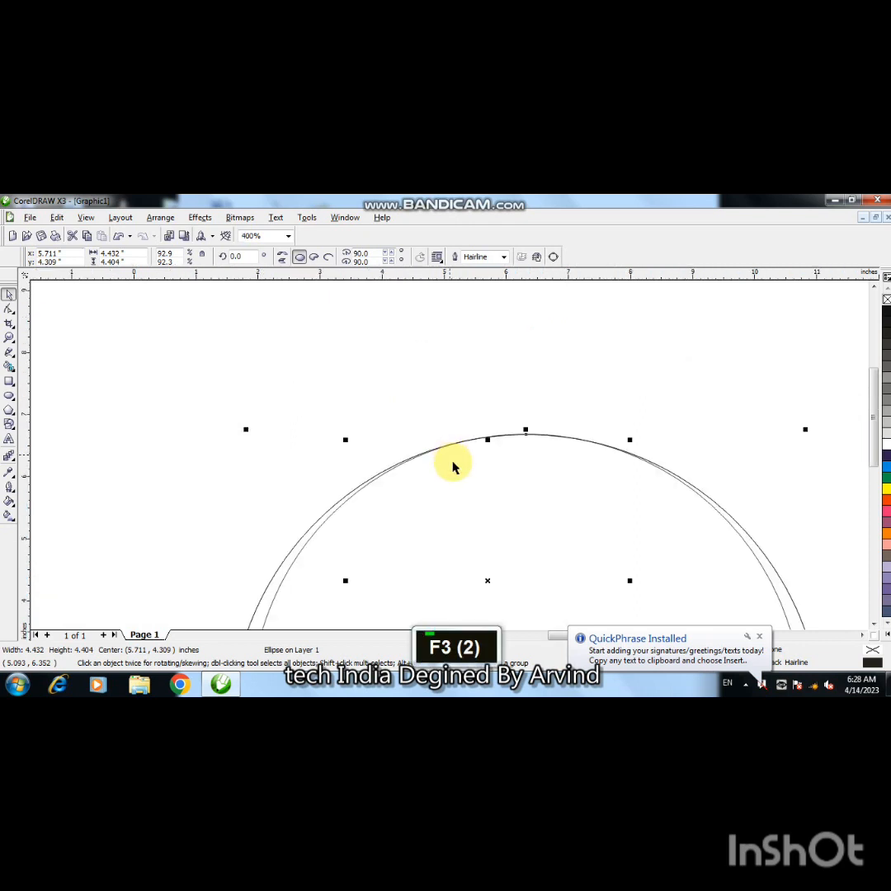
pyautogui.click(15, 361)
pyautogui.click(43, 360)
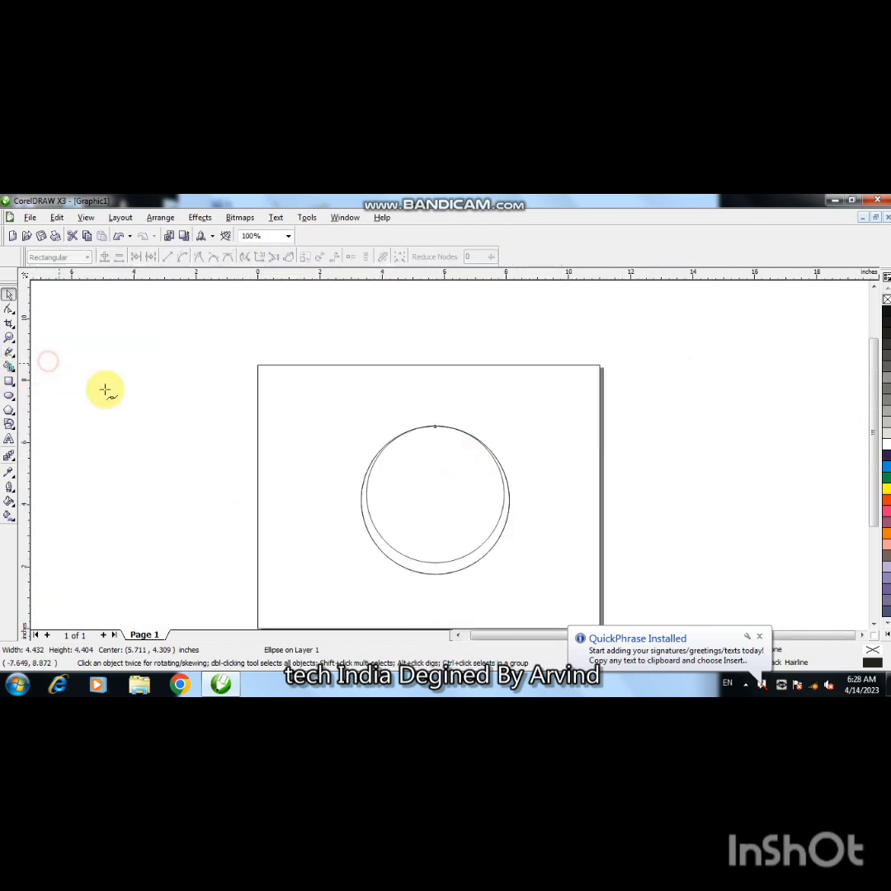
pyautogui.click(489, 517)
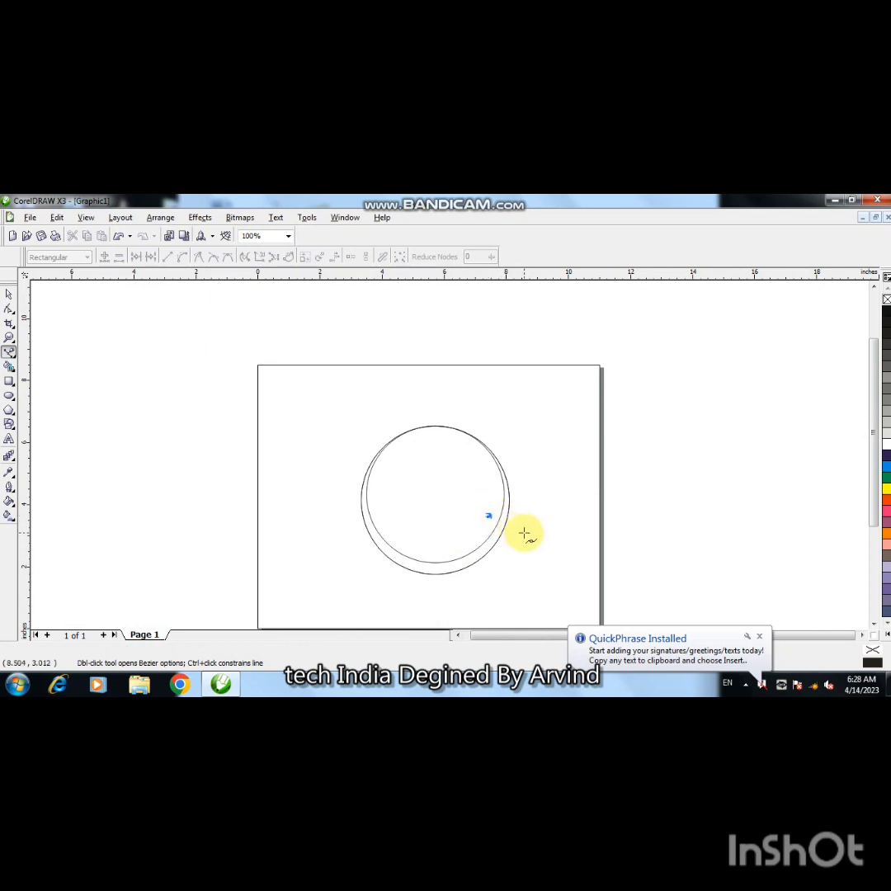
pyautogui.keyDown('shift'); pyautogui.click(525, 534); pyautogui.keyUp('shift')
pyautogui.click(9, 295)
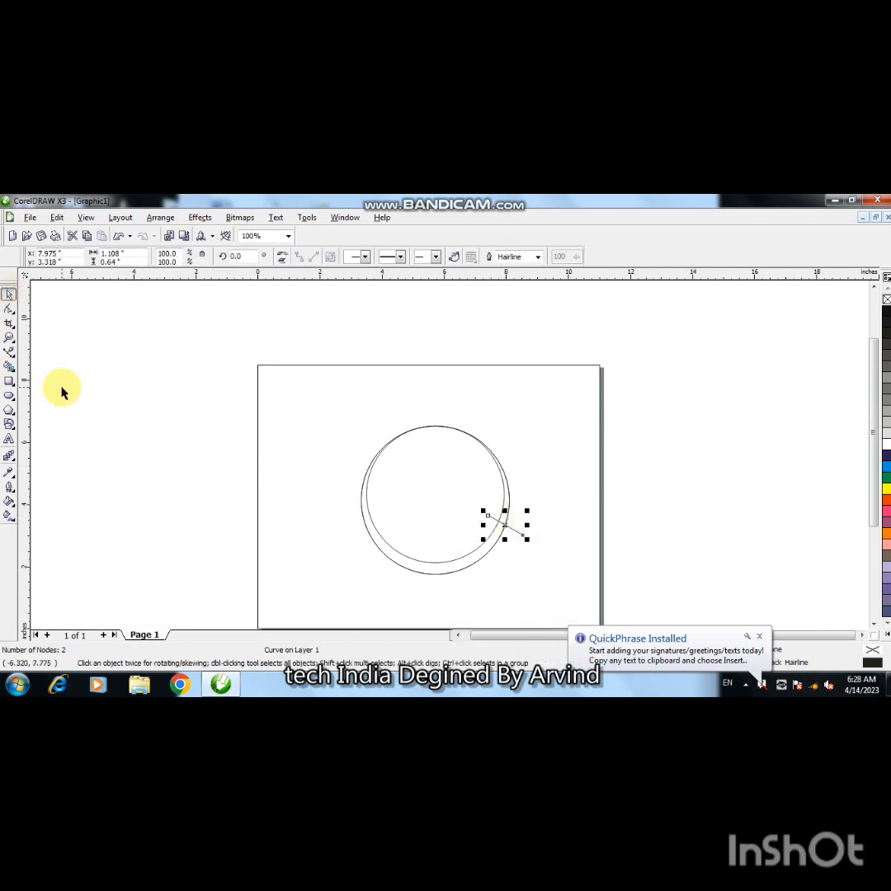
# Move the short line further down along the ring, centring it at about X 7.32, Y 2.62 inches.
pyautogui.doubleClick(62, 392)
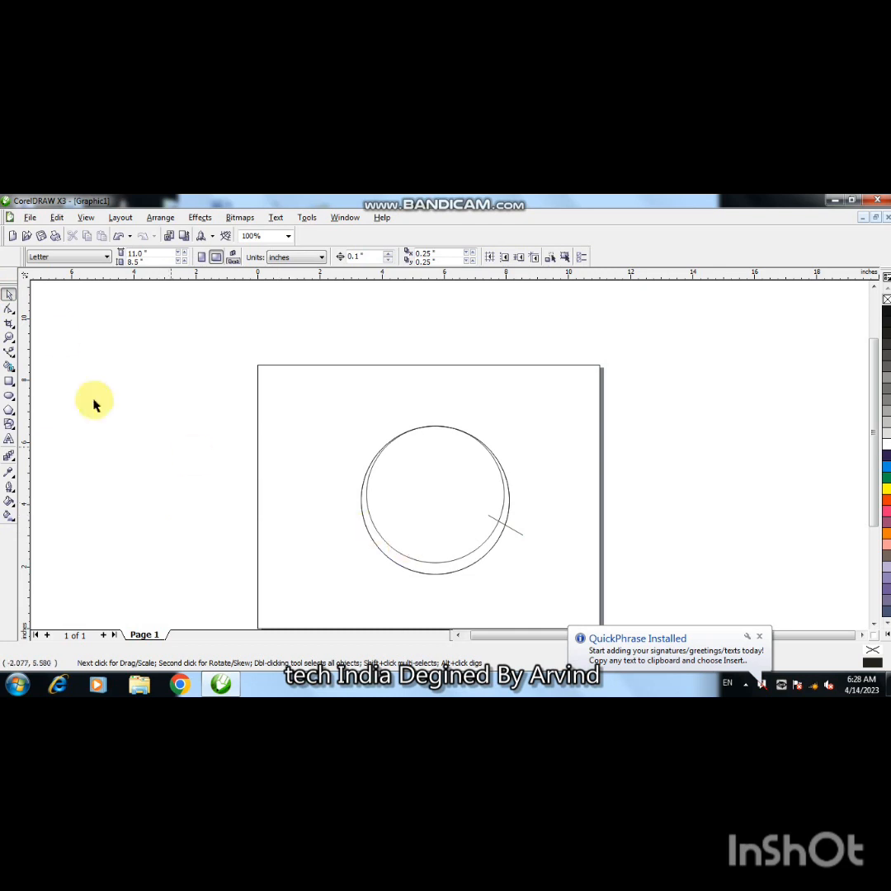
pyautogui.click(515, 535)
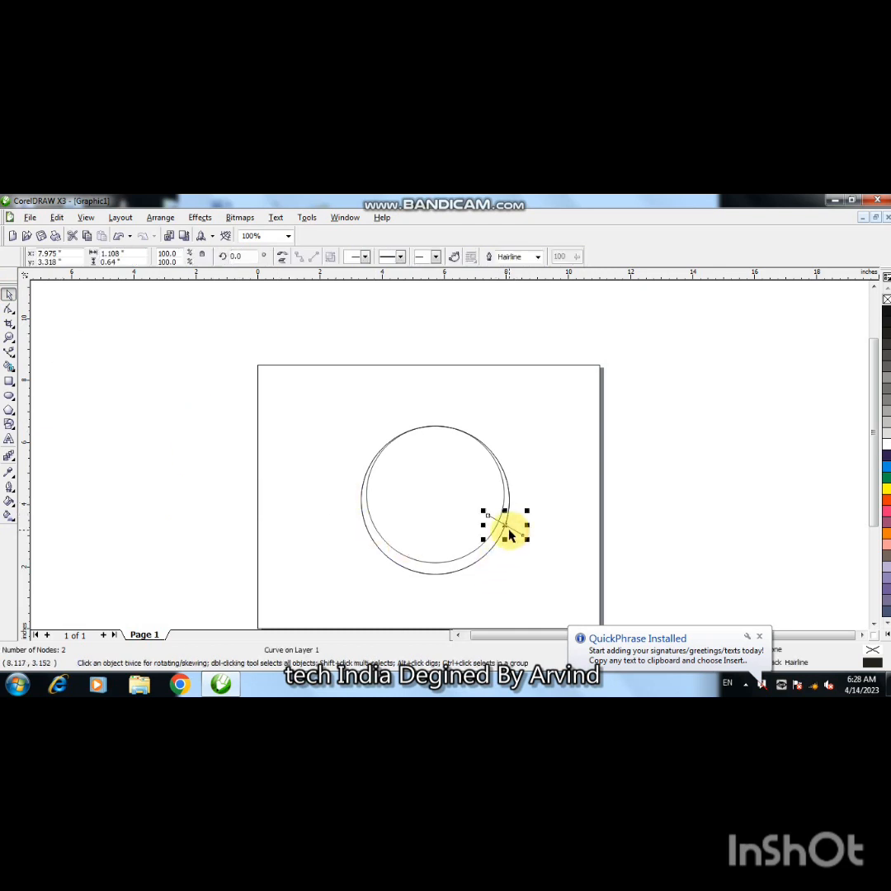
pyautogui.moveTo(510, 528); pyautogui.dragTo(487, 551)
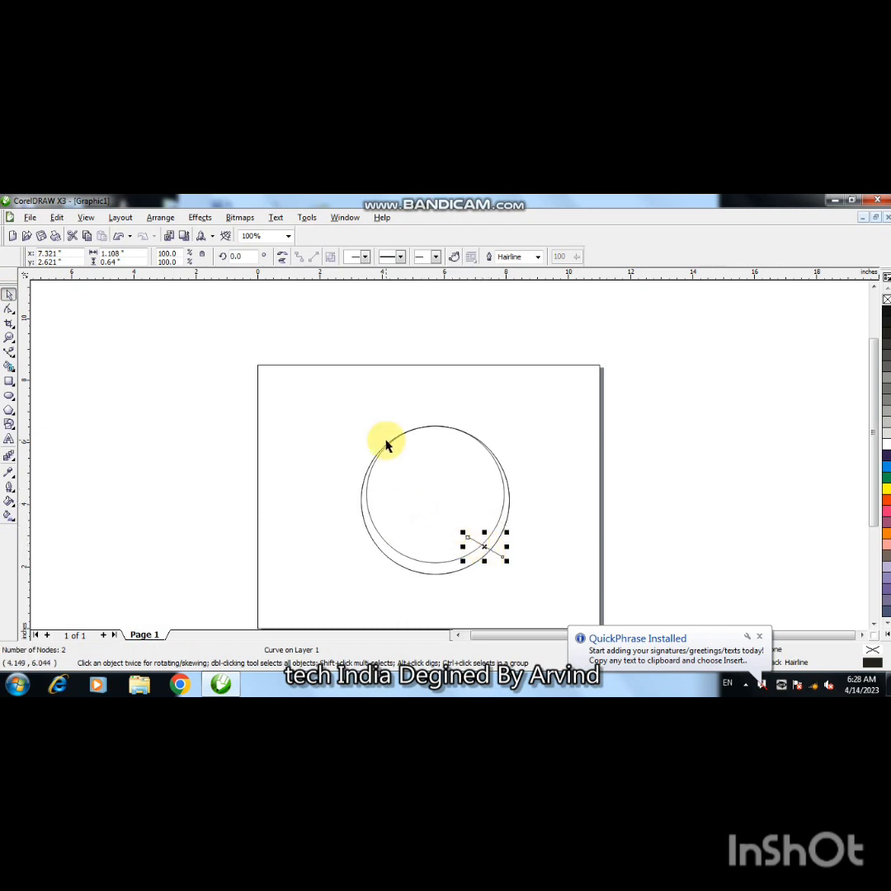
# Smart-fill the crescent between the two circles with orange and move it out to the left of them.
pyautogui.click(9, 365)
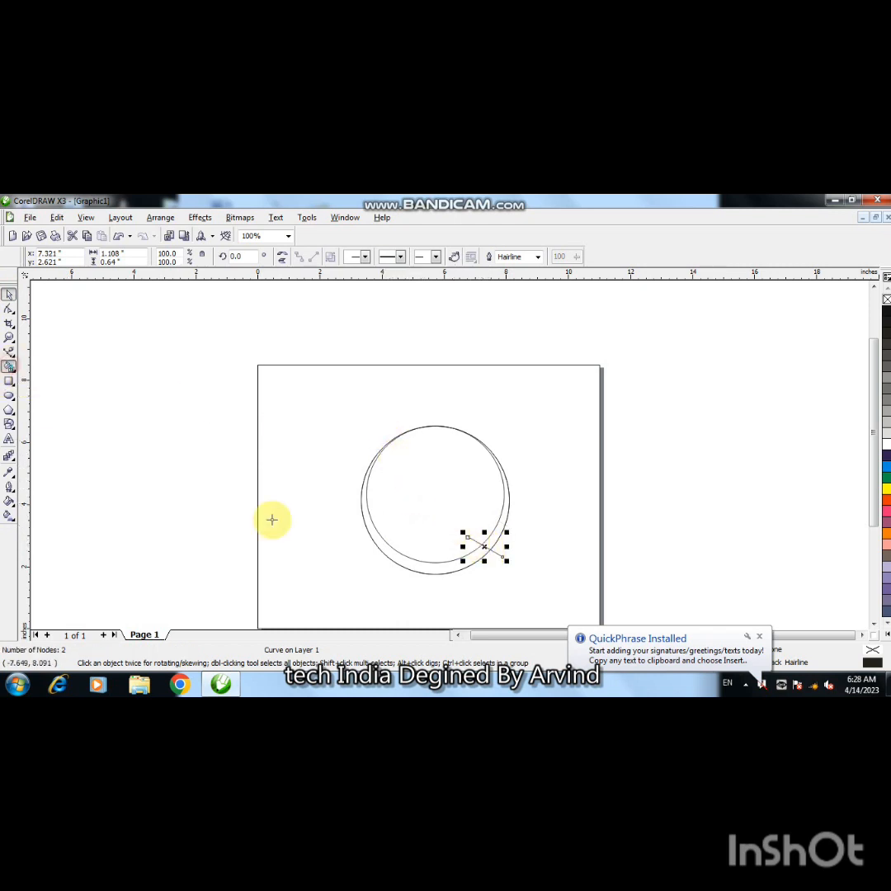
pyautogui.click(419, 565)
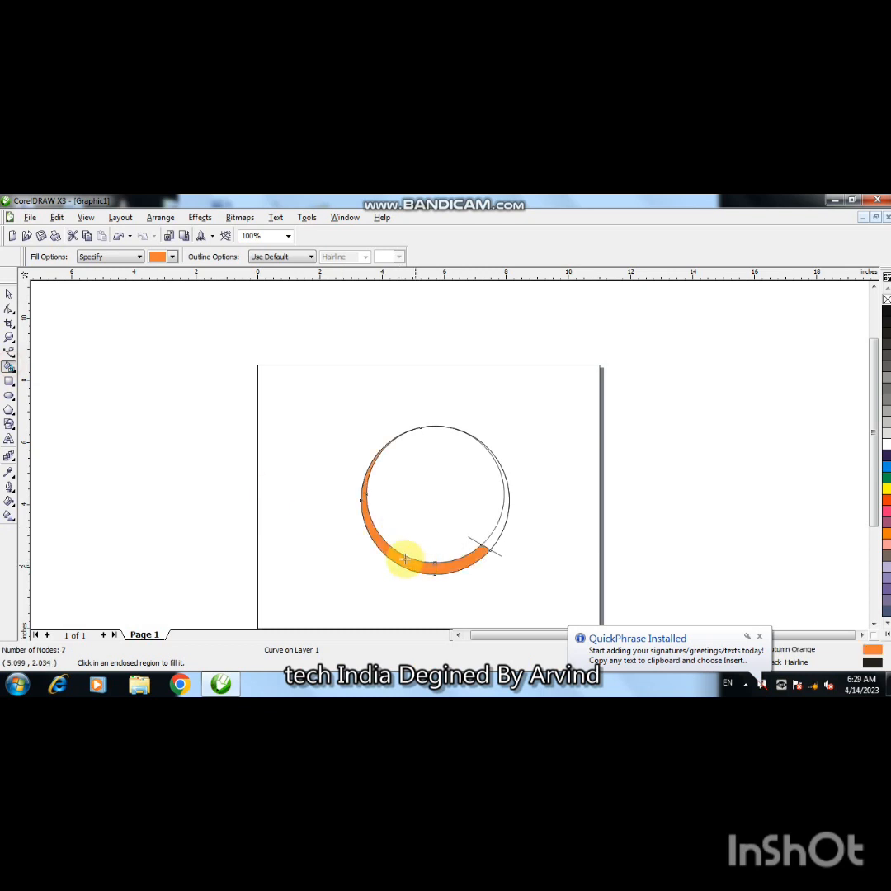
pyautogui.click(9, 297)
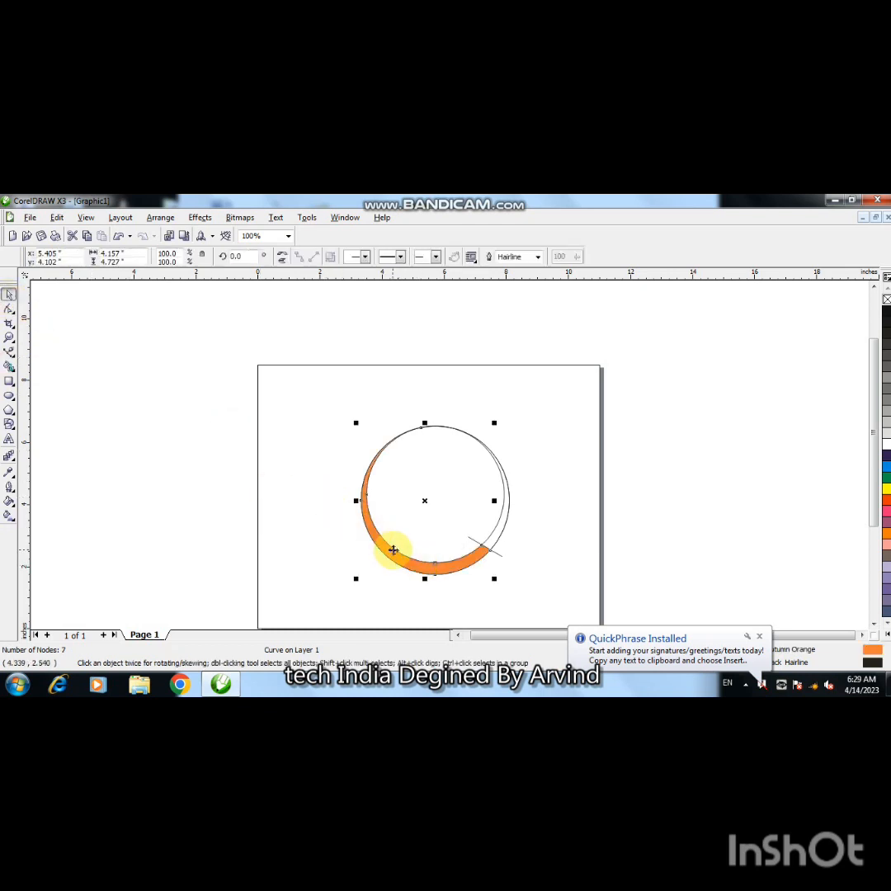
pyautogui.moveTo(392, 548); pyautogui.dragTo(176, 548)
# Delete the construction circles and the cutting line, and move the orange crescent back onto the page.
pyautogui.moveTo(318, 406); pyautogui.dragTo(567, 611)
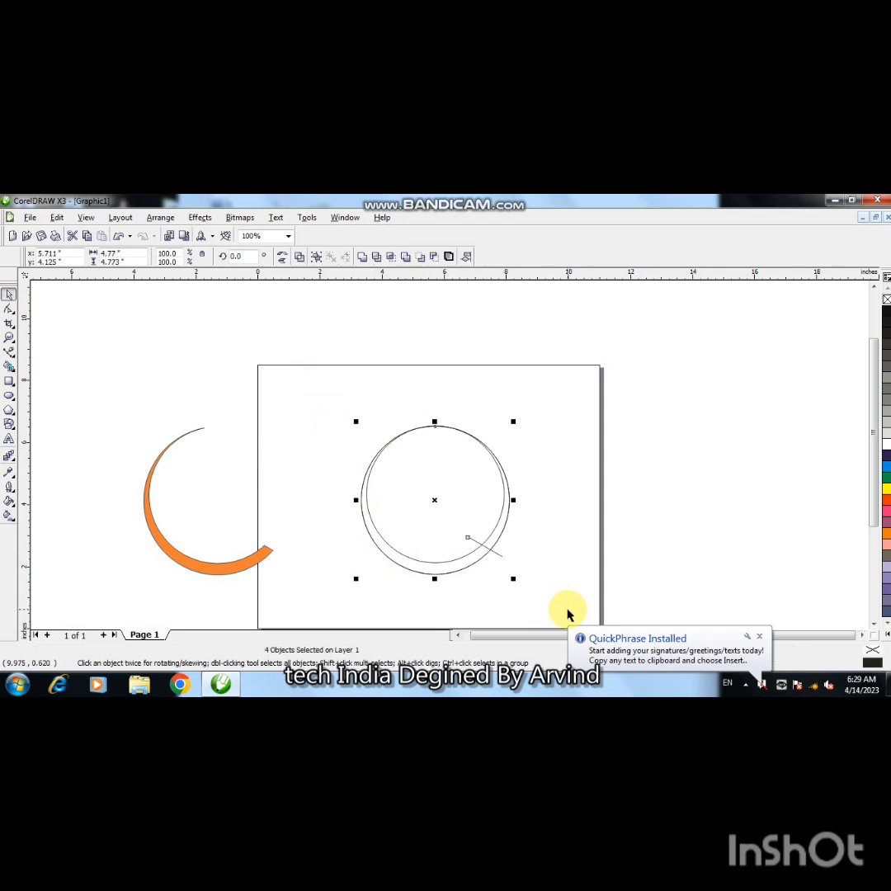
pyautogui.press('Delete')
pyautogui.click(195, 562)
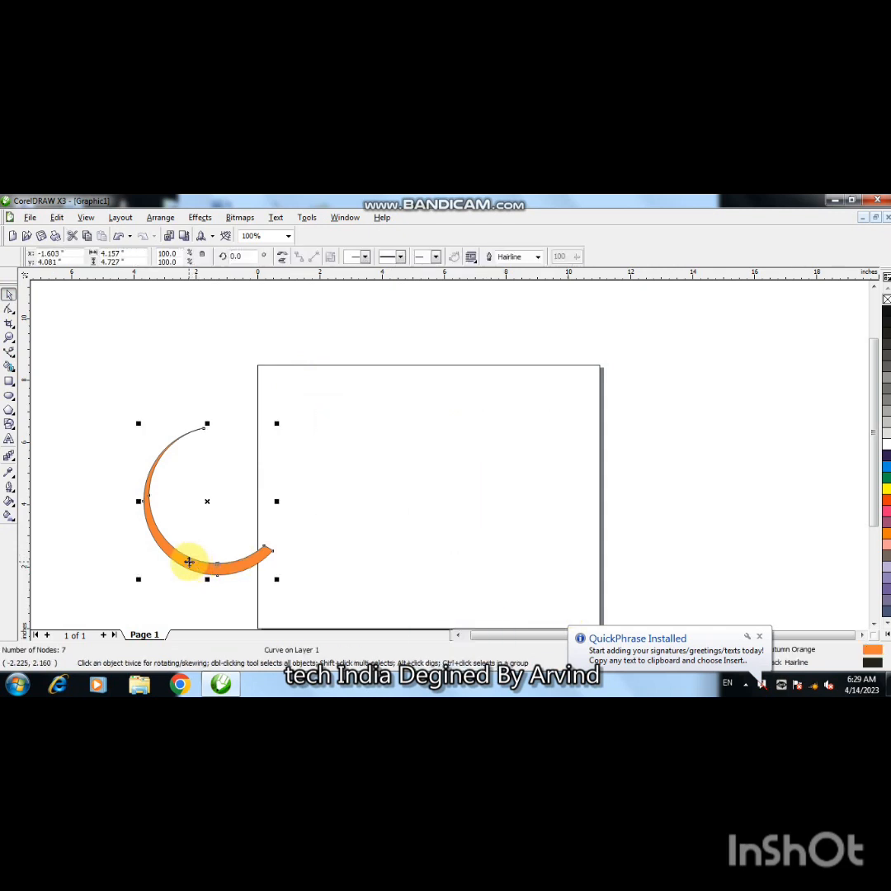
pyautogui.moveTo(189, 563); pyautogui.dragTo(387, 542)
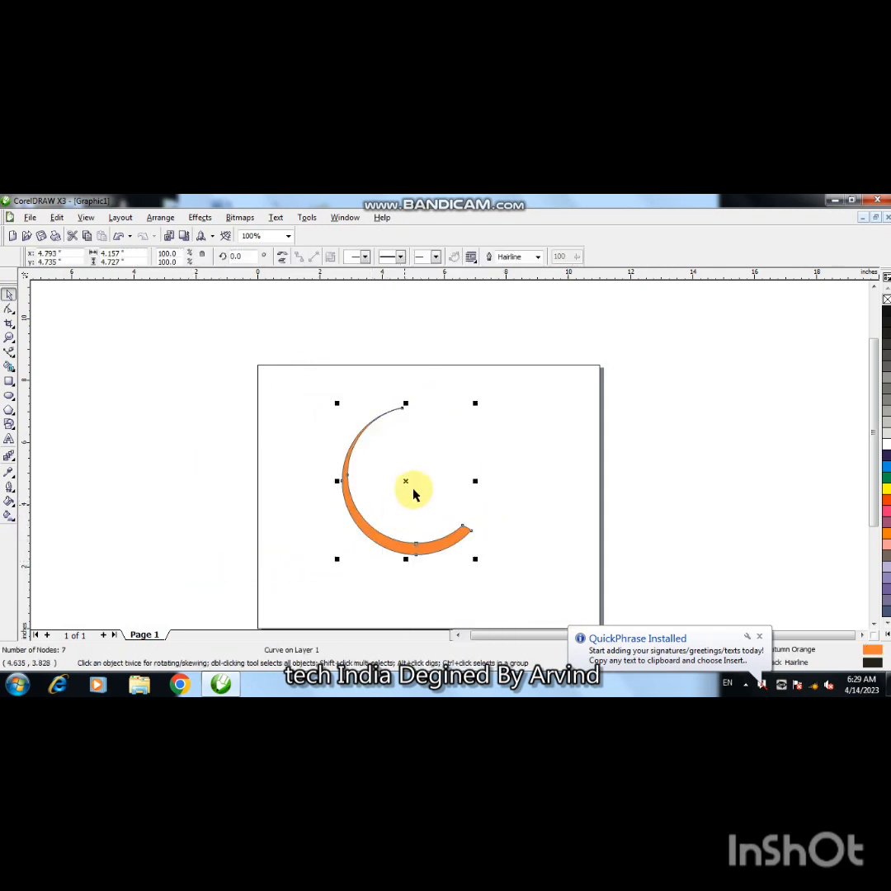
pyautogui.click(419, 503)
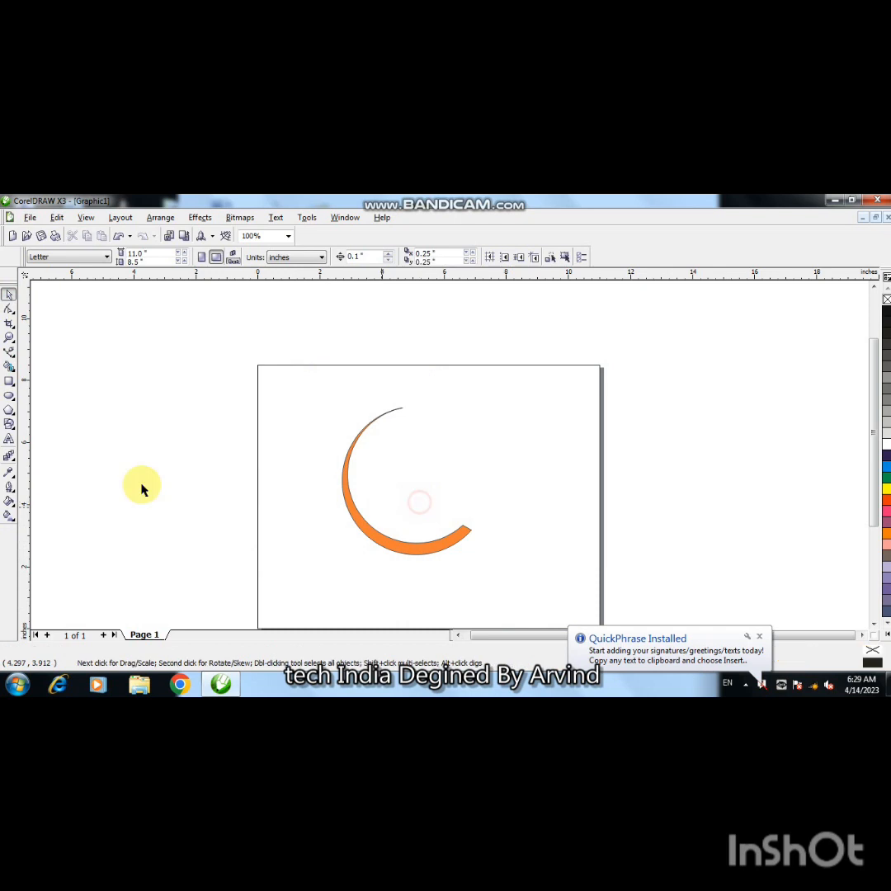
# Apply a diagonal linear fountain fill to the crescent, from blue at the upper left to dark navy at the lower right.
pyautogui.click(376, 541)
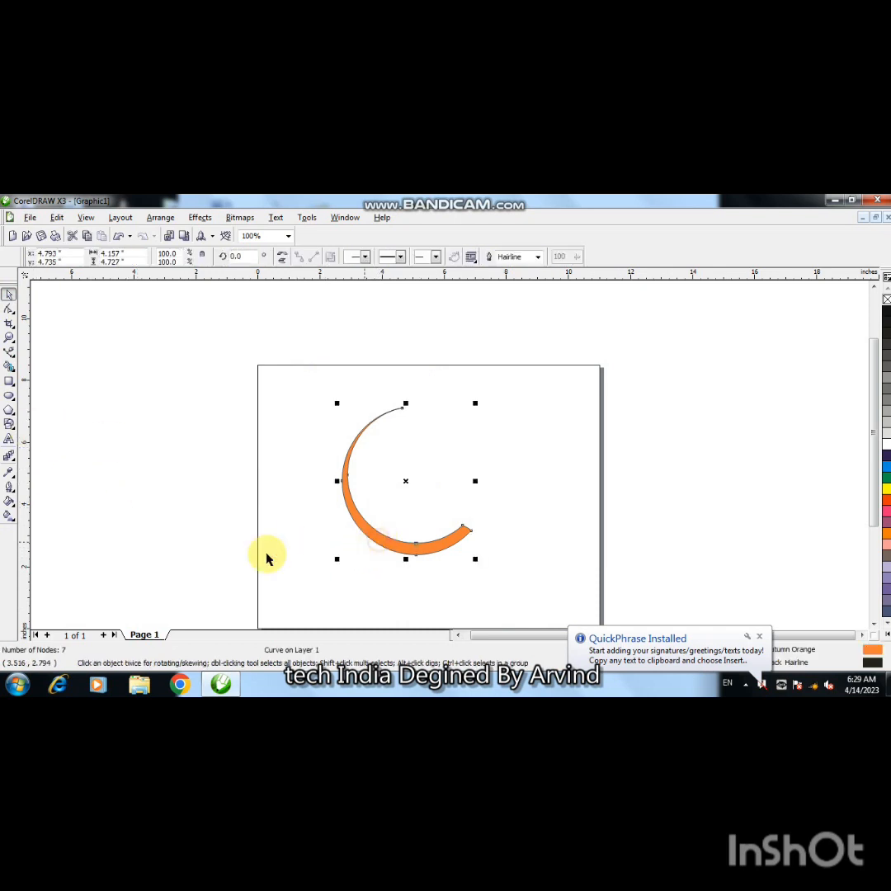
pyautogui.click(8, 516)
pyautogui.moveTo(296, 403); pyautogui.dragTo(494, 572)
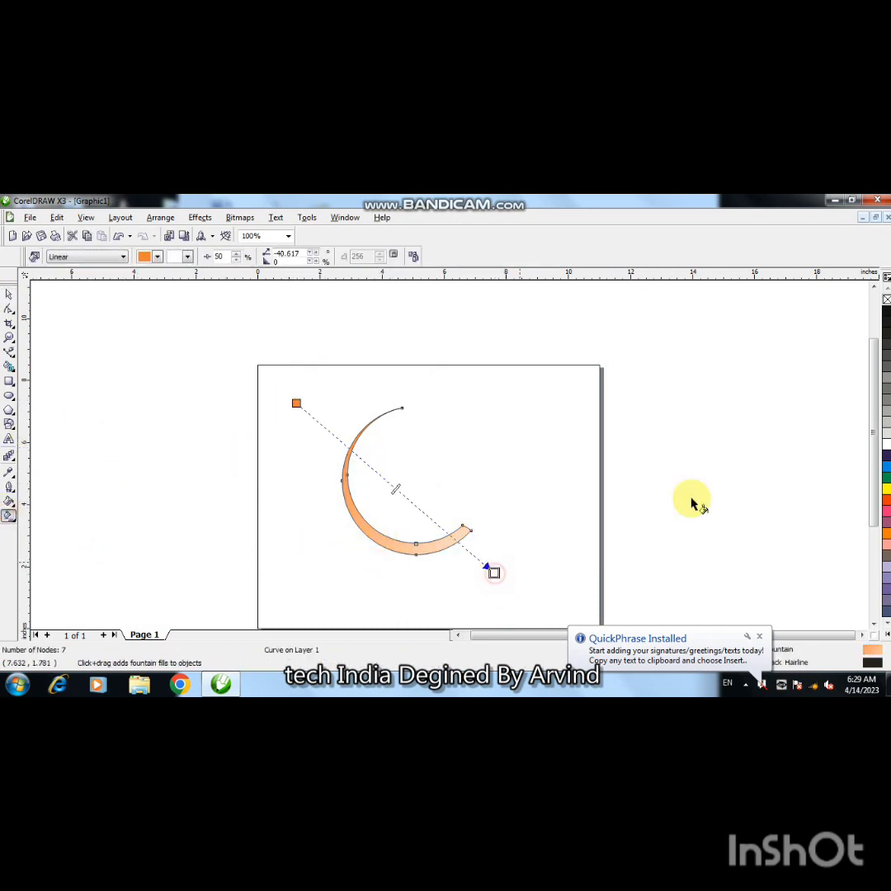
pyautogui.click(886, 455)
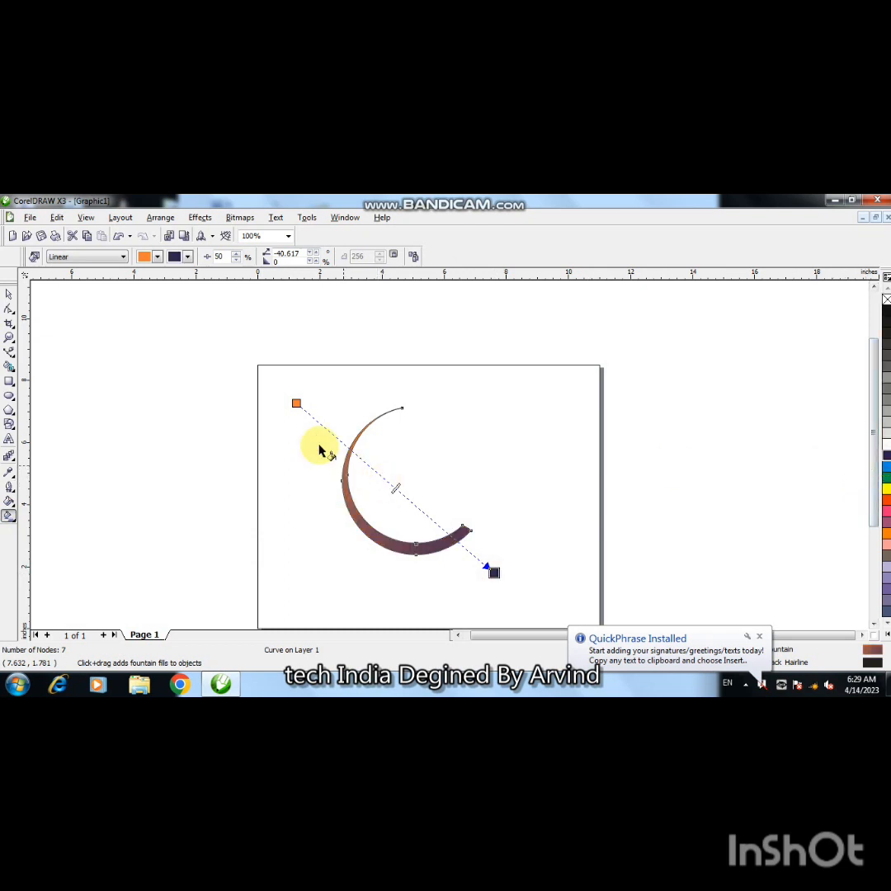
pyautogui.click(296, 403)
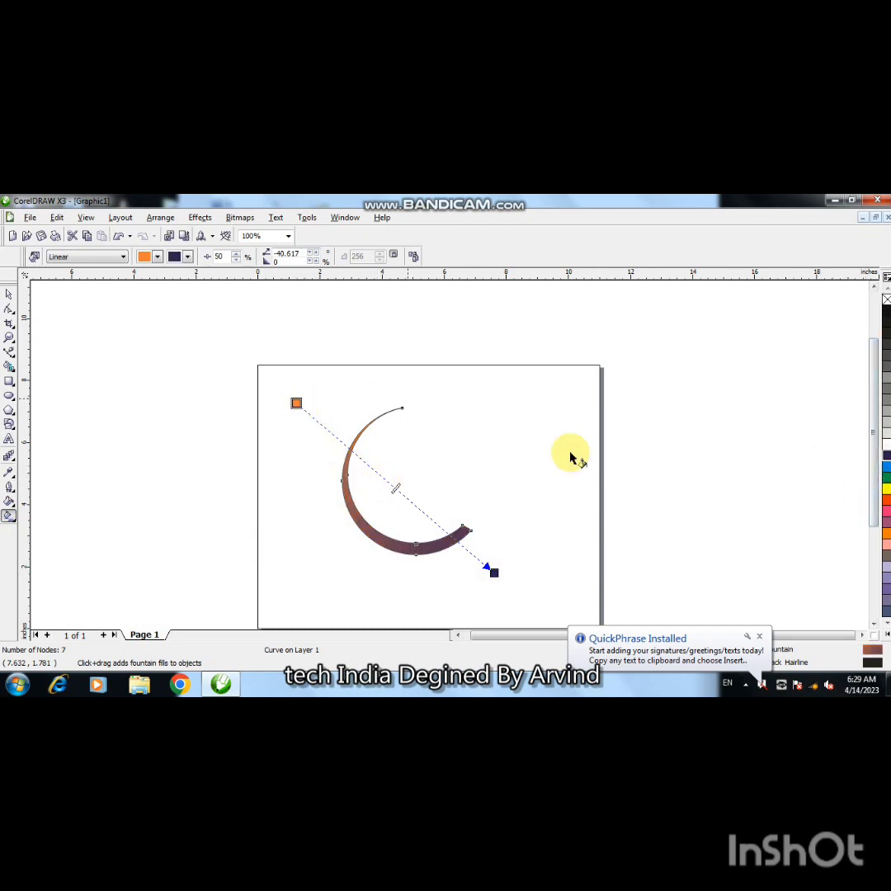
pyautogui.click(886, 467)
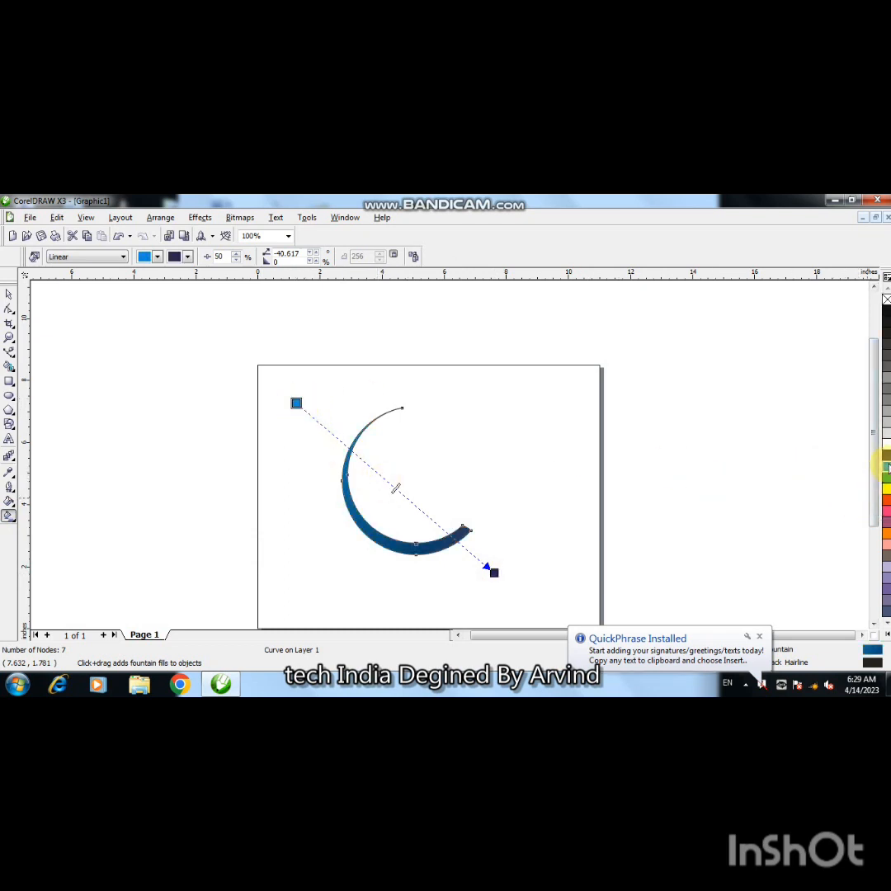
pyautogui.click(9, 295)
pyautogui.click(161, 493)
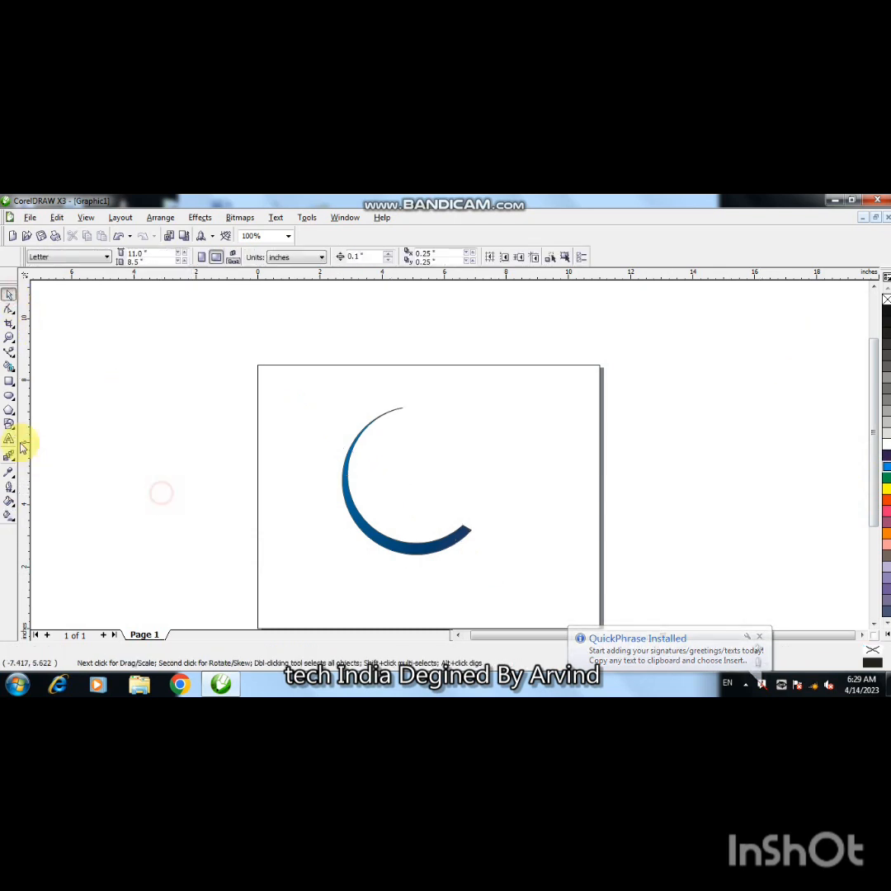
# Draw a circle about 3.21 inches in diameter and position it inside the crescent.
pyautogui.click(9, 396)
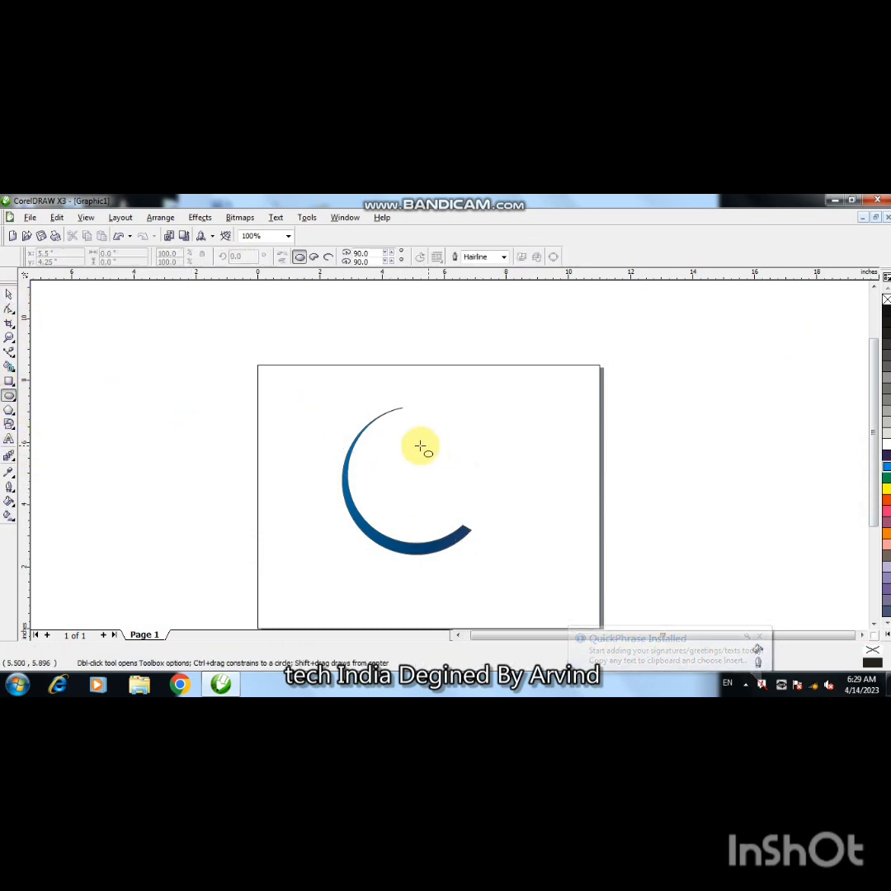
pyautogui.moveTo(395, 430); pyautogui.dragTo(485, 529)
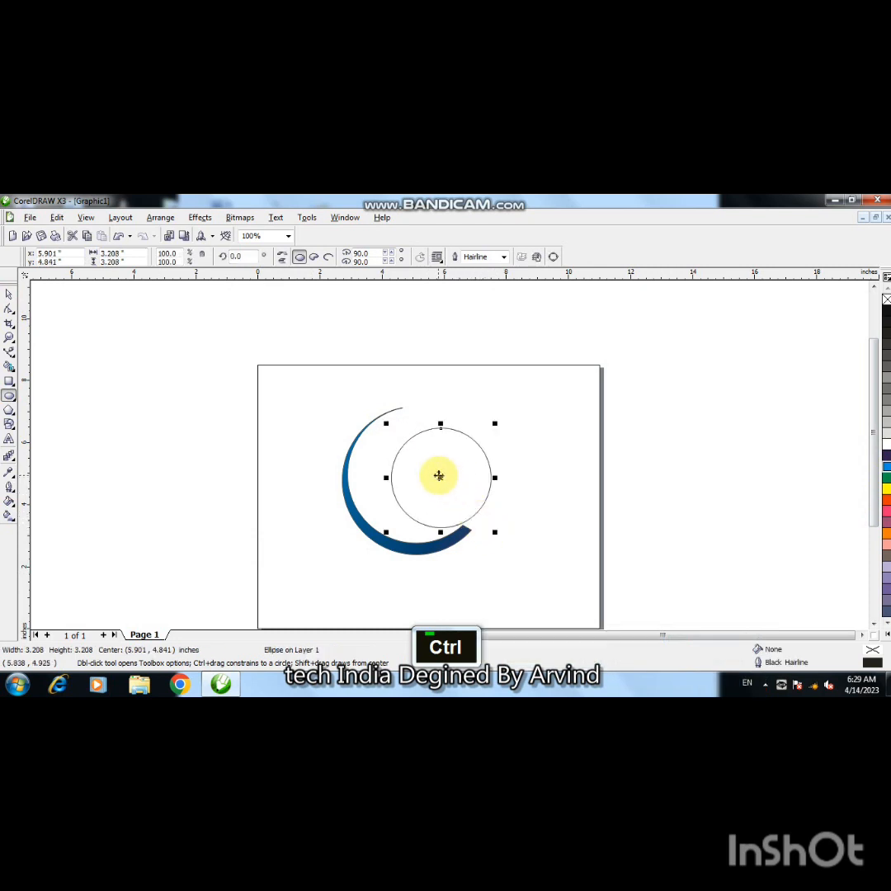
pyautogui.moveTo(435, 477); pyautogui.dragTo(418, 475)
pyautogui.click(561, 487)
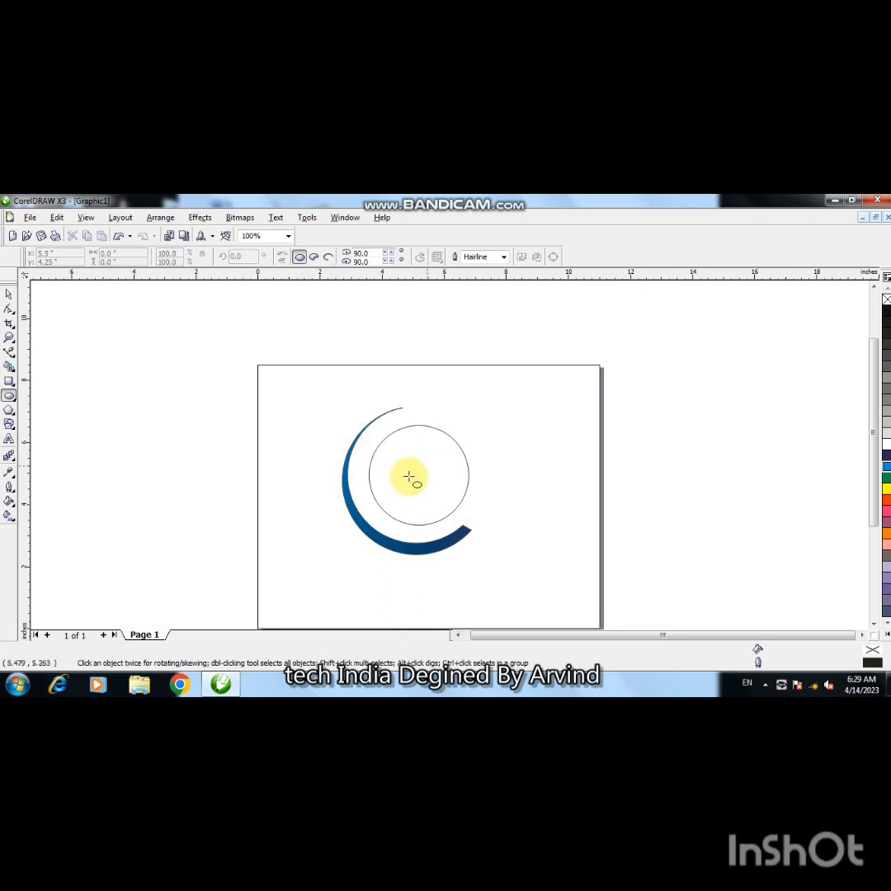
# Add a page-frame rectangle and draw a rectangle about 4.33 by 1.73 inches across the inner circle.
pyautogui.doubleClick(9, 384)
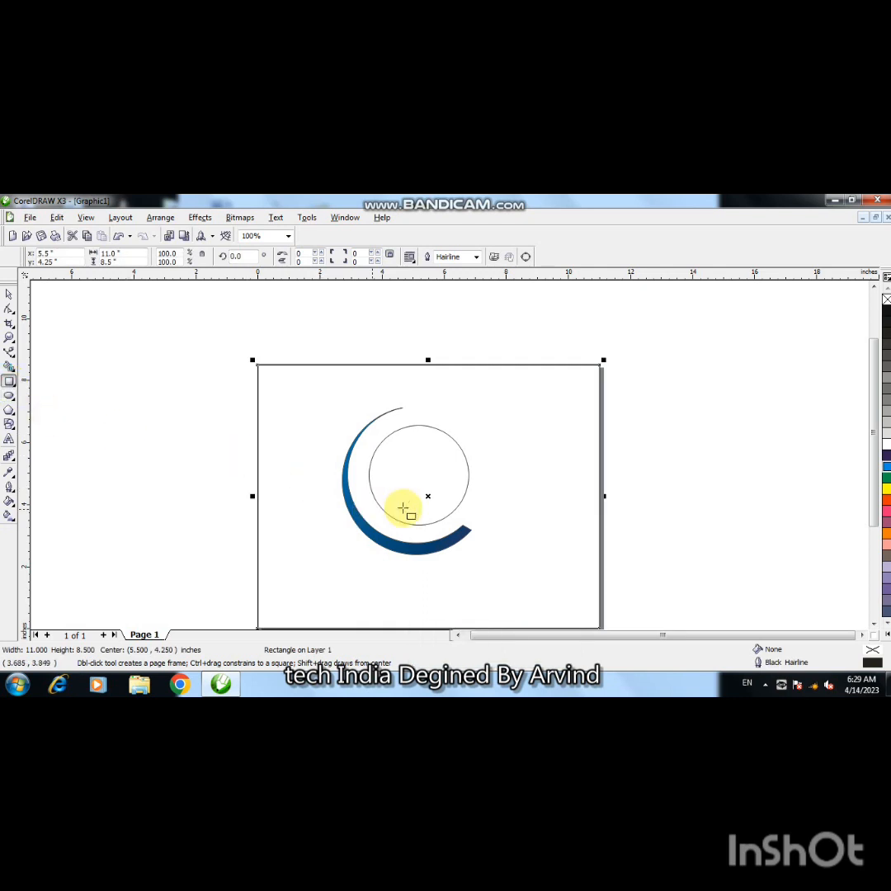
pyautogui.moveTo(359, 459); pyautogui.dragTo(497, 514)
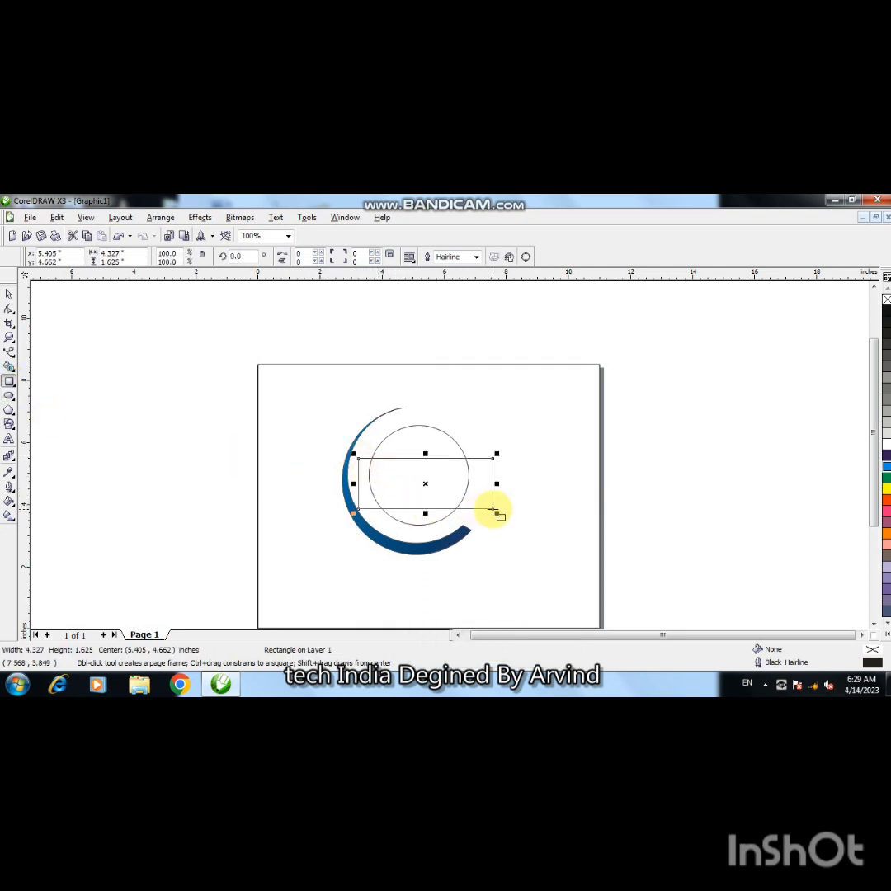
pyautogui.moveTo(424, 455); pyautogui.dragTo(424, 451)
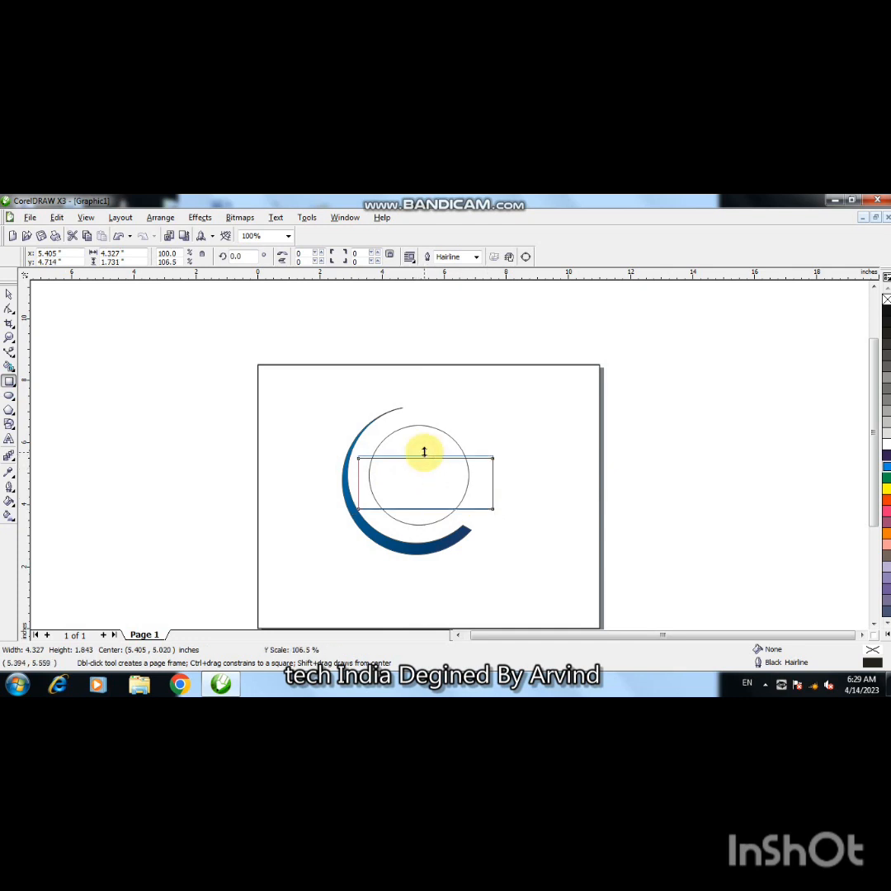
# Rotate the small rectangle counterclockwise by about 11.9 degrees over the circle.
pyautogui.click(429, 483)
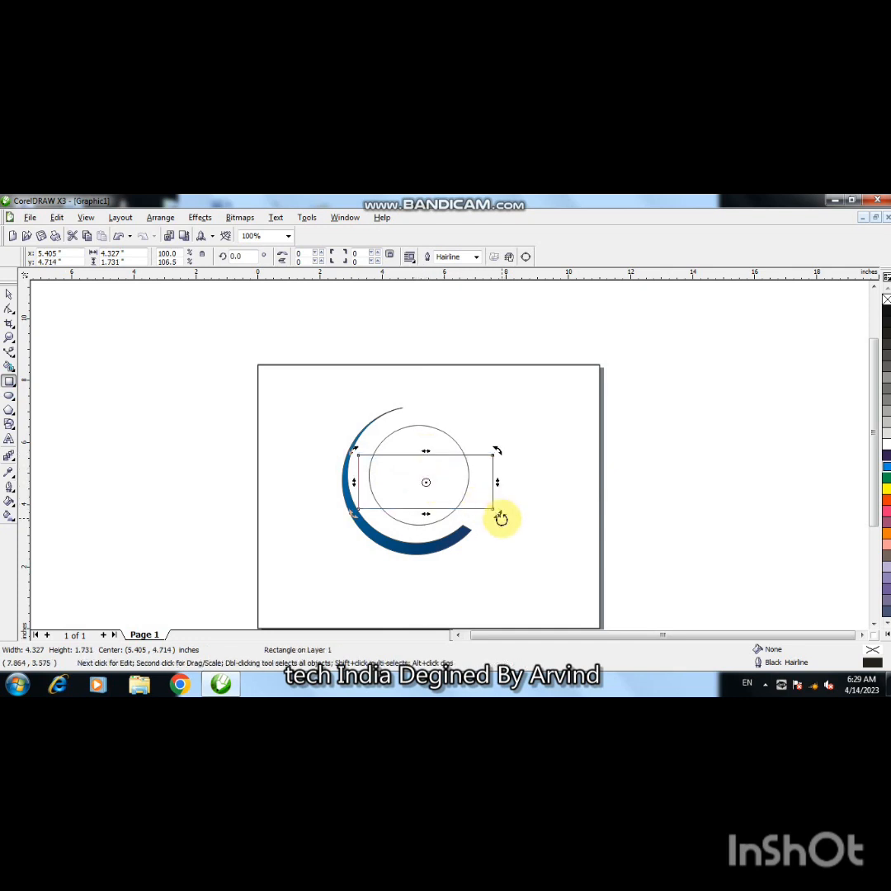
pyautogui.moveTo(501, 518); pyautogui.dragTo(513, 503)
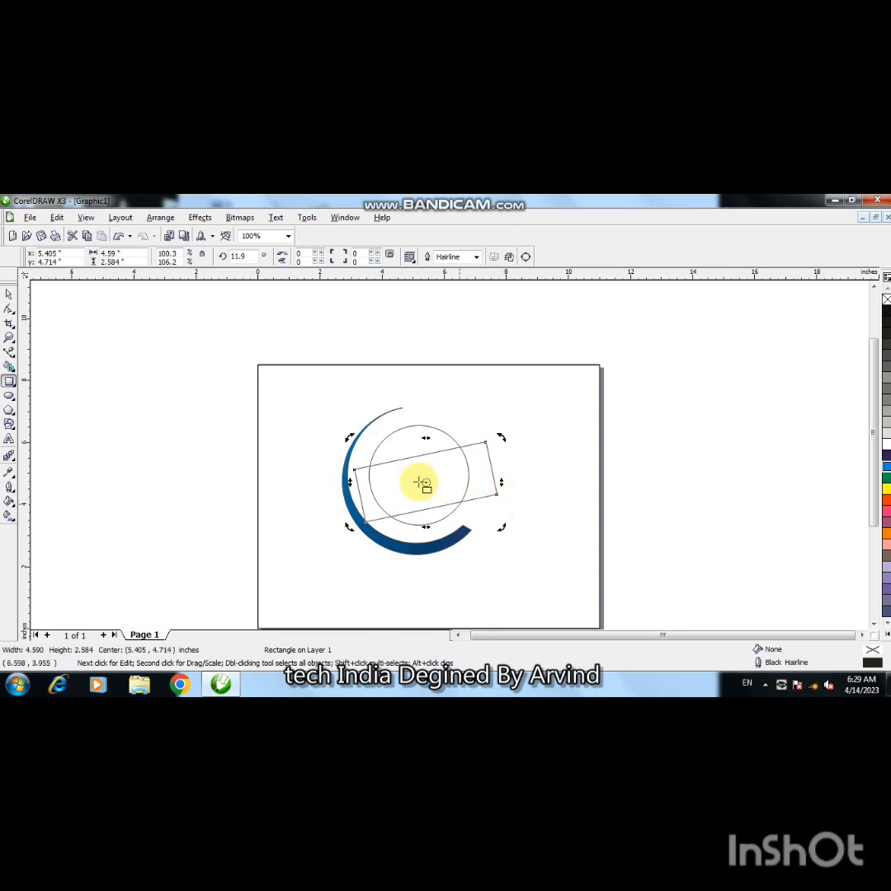
pyautogui.click(553, 504)
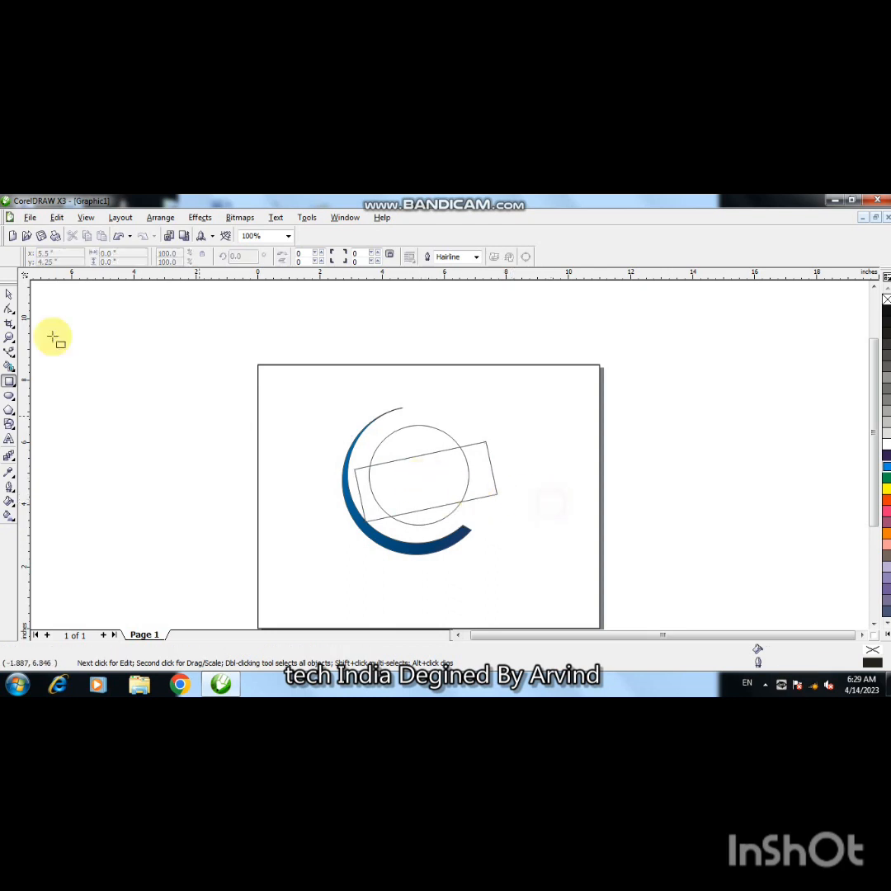
# Scale the tilted rectangle down around its center to about 3.97 by 2.24 inches overall.
pyautogui.click(9, 295)
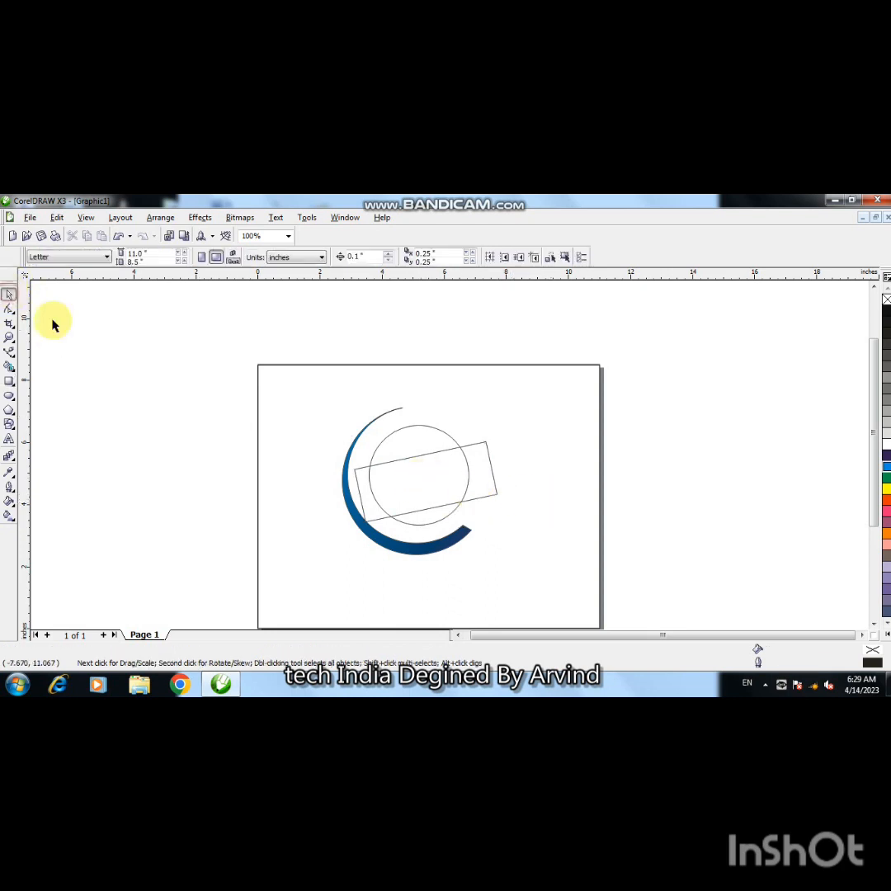
pyautogui.click(492, 473)
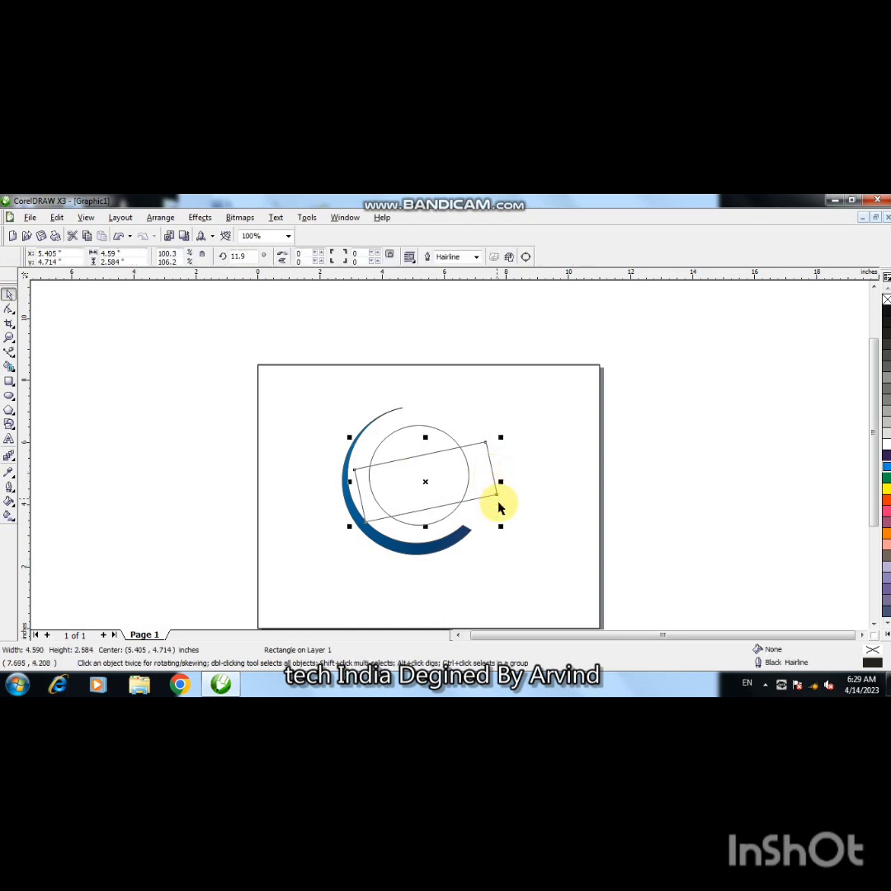
pyautogui.press('capslock')
pyautogui.press('shift')
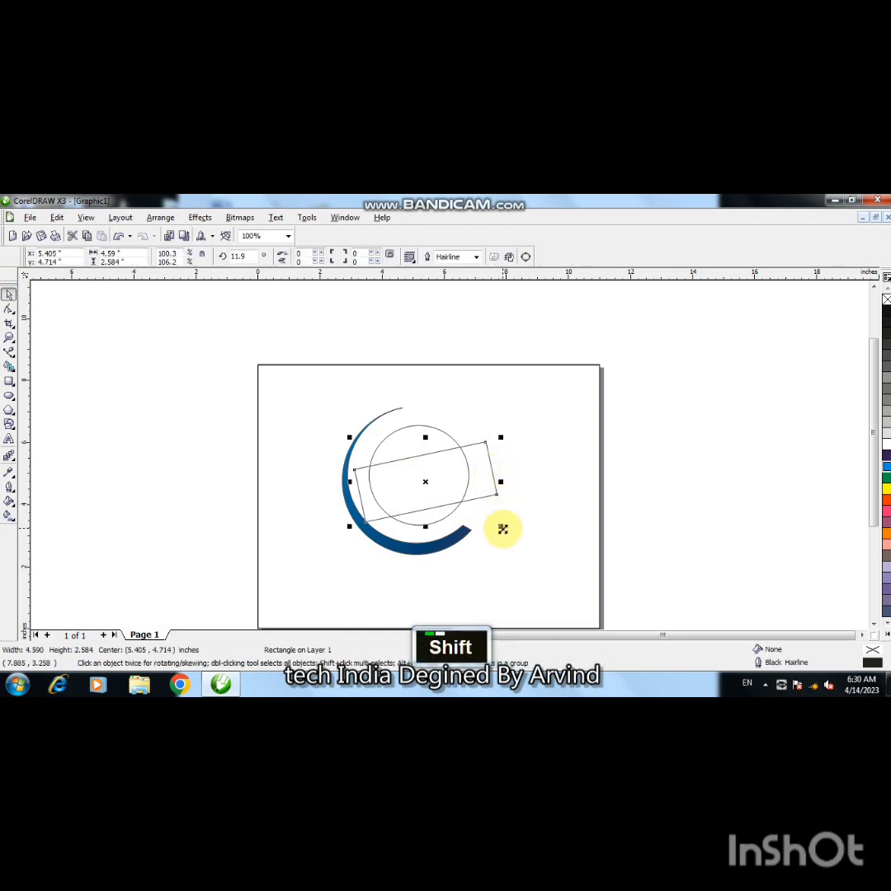
pyautogui.moveTo(501, 528); pyautogui.dragTo(492, 521)
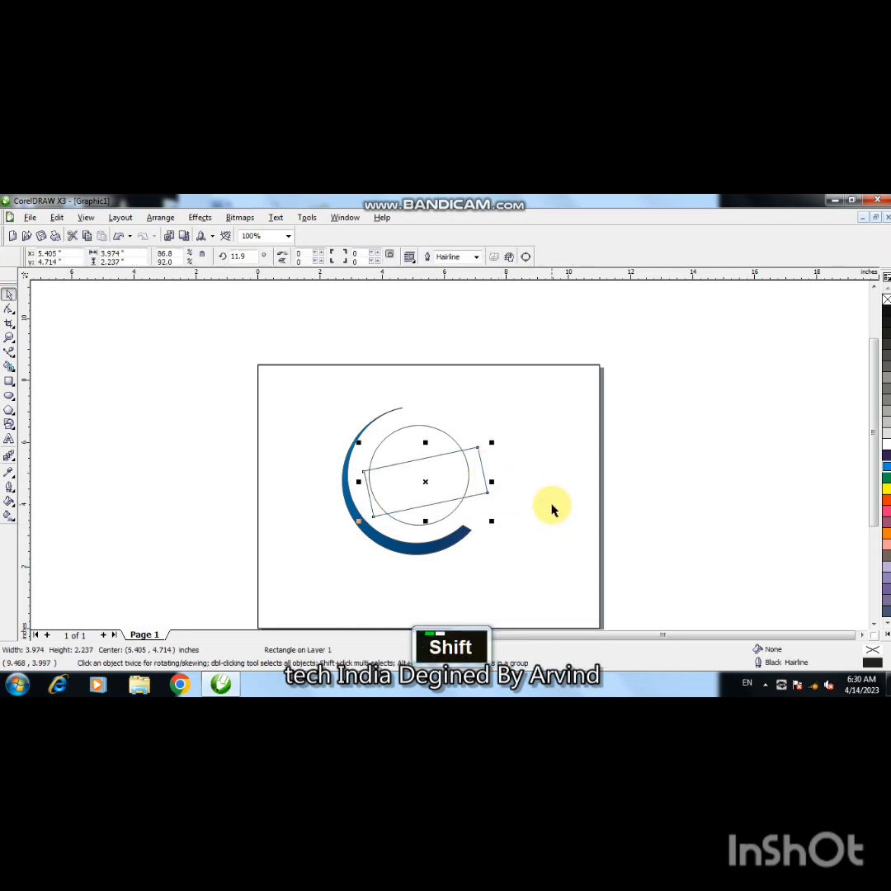
# Align the tilted rectangle's center with the inner circle's center, both horizontally and vertically.
pyautogui.keyDown('shift'); pyautogui.click(466, 489); pyautogui.keyUp('shift')
pyautogui.press('c')
pyautogui.press('e')
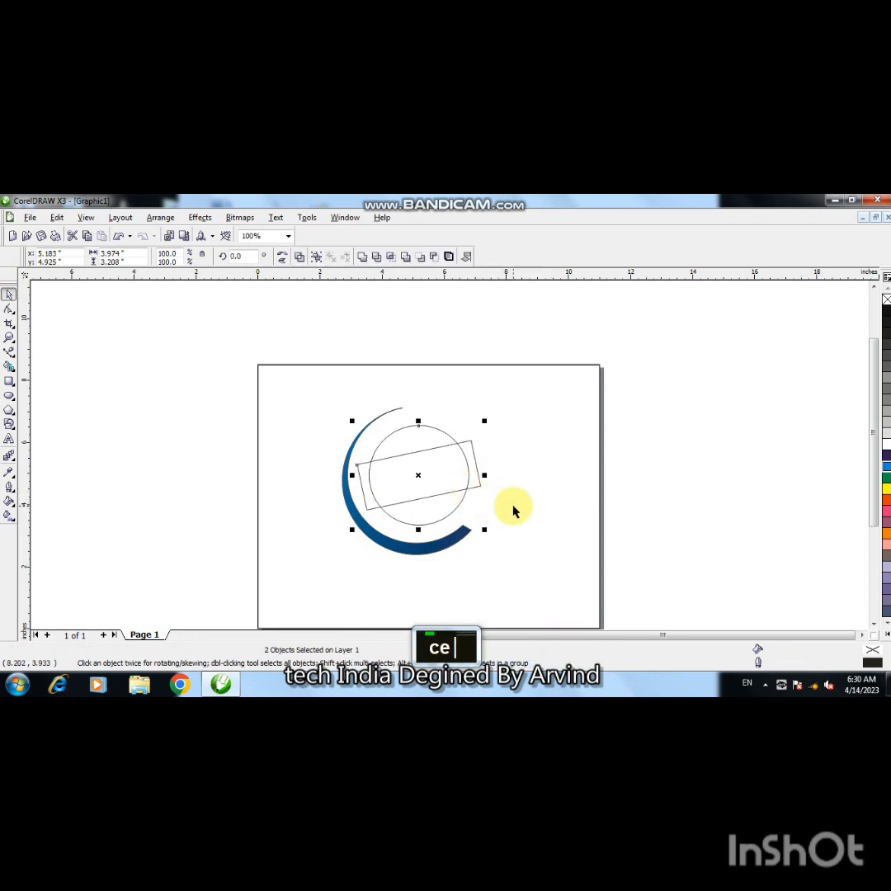
pyautogui.click(513, 512)
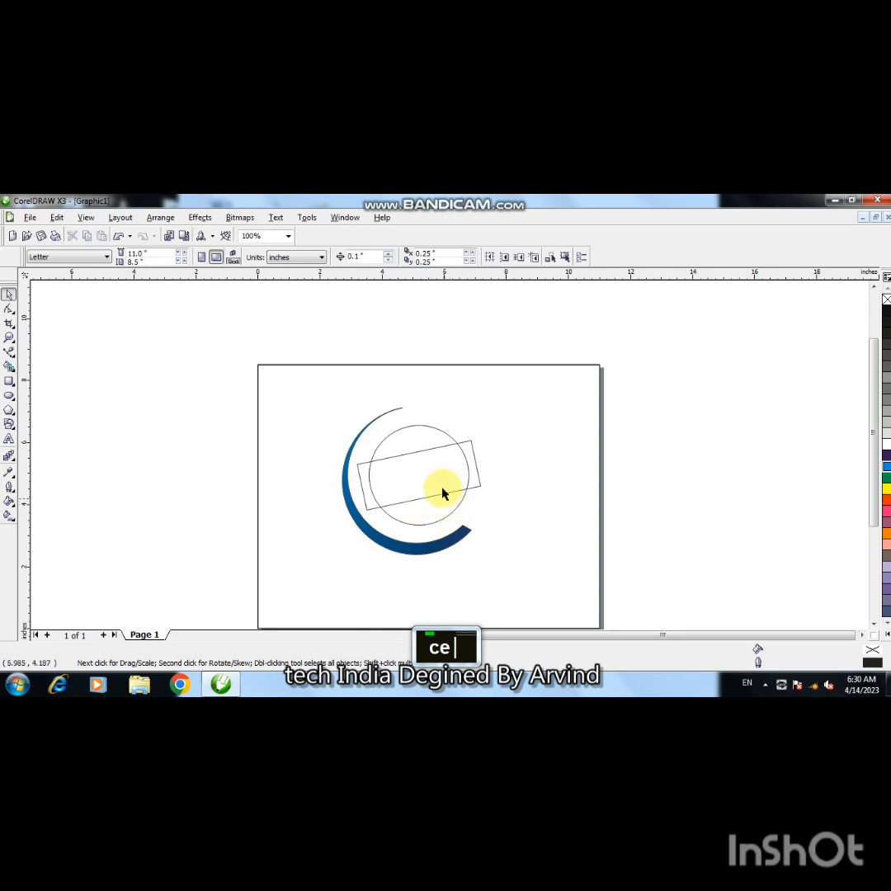
# Fill the tilted rectangle with white so it covers the middle of the inner circle.
pyautogui.click(410, 427)
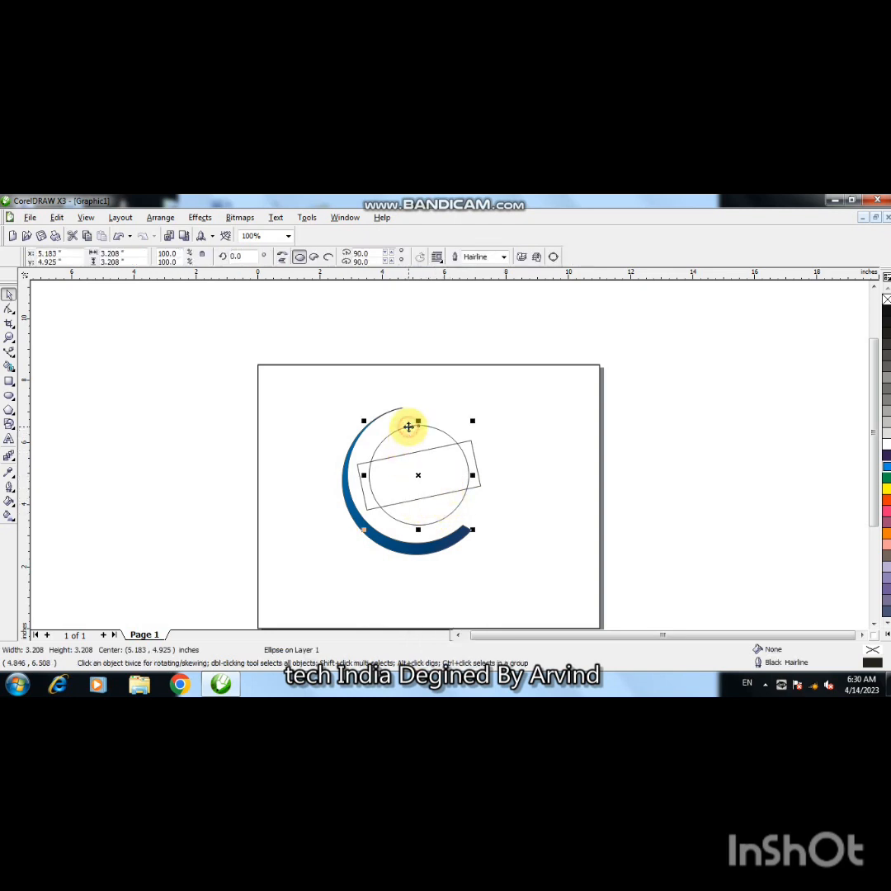
pyautogui.click(480, 485)
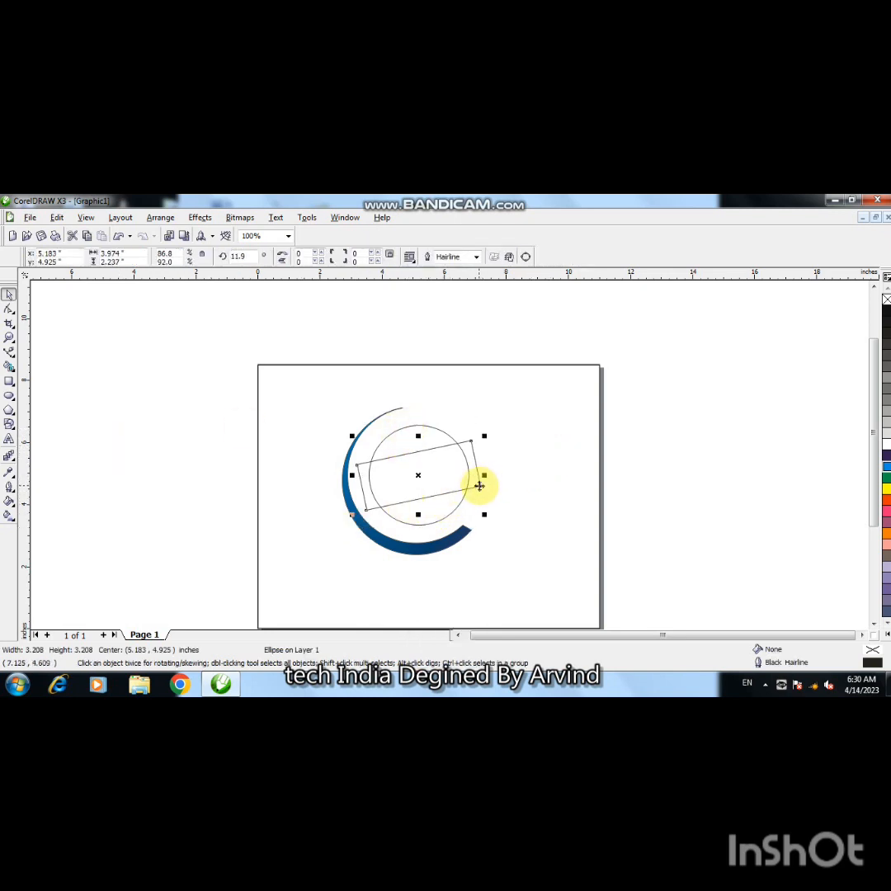
pyautogui.click(886, 445)
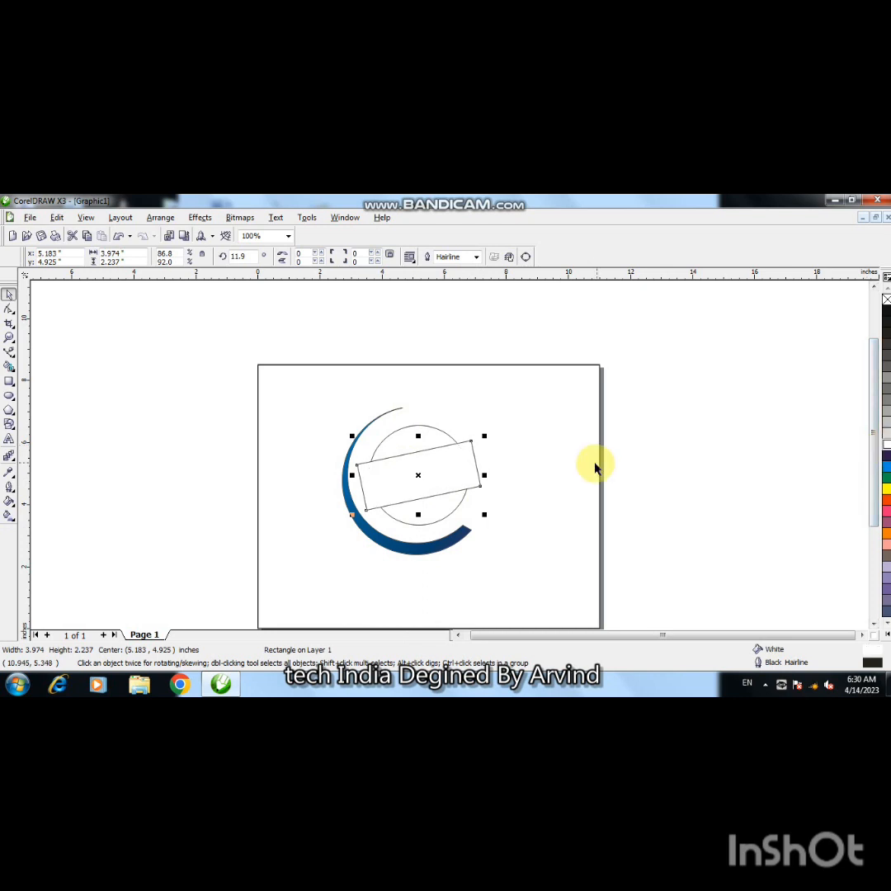
pyautogui.click(522, 468)
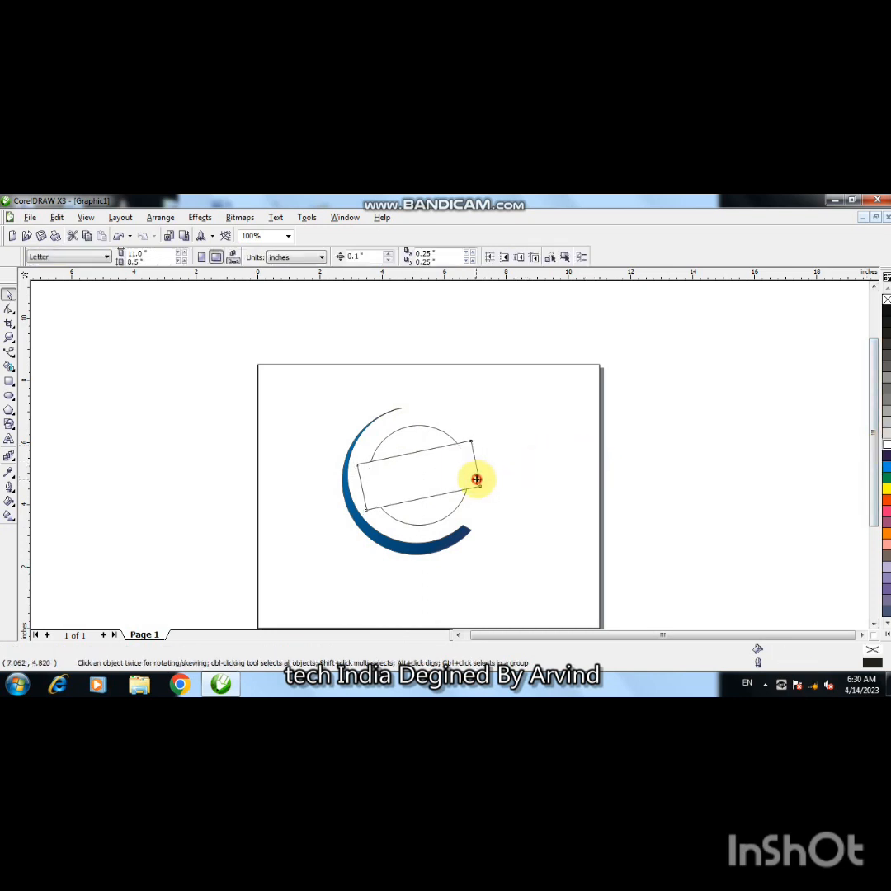
# Round all four corners of the white tilted rectangle to a corner roundness of 44.
pyautogui.click(477, 485)
pyautogui.click(8, 310)
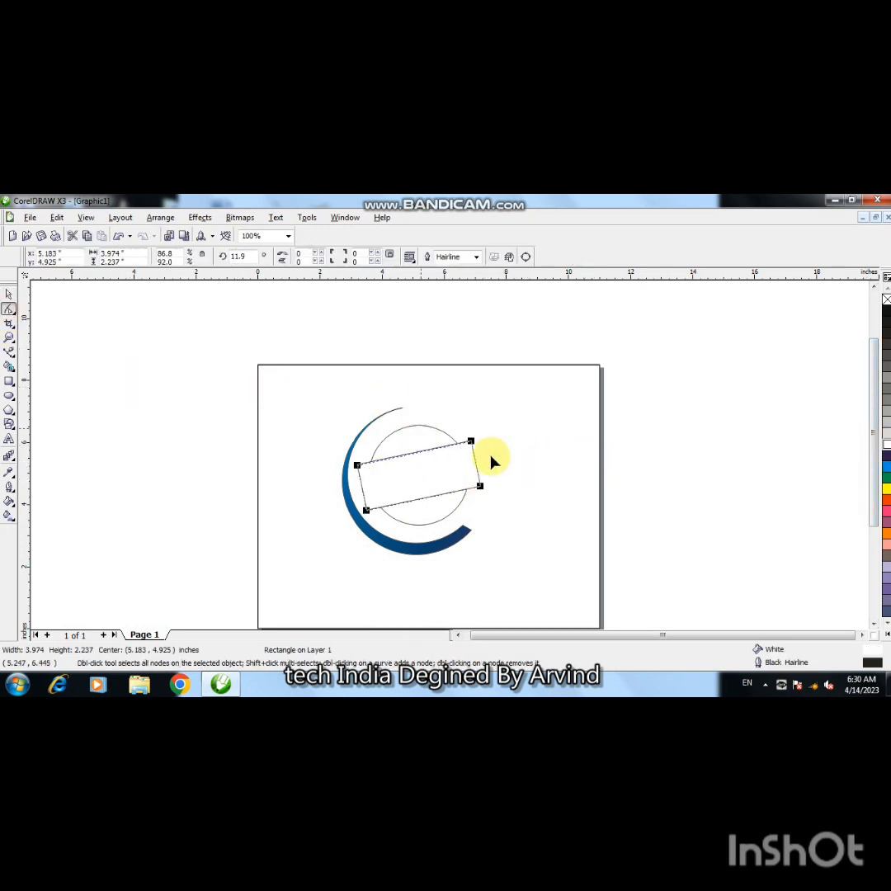
pyautogui.moveTo(473, 444); pyautogui.dragTo(501, 446)
pyautogui.press('F2')
pyautogui.click(443, 444)
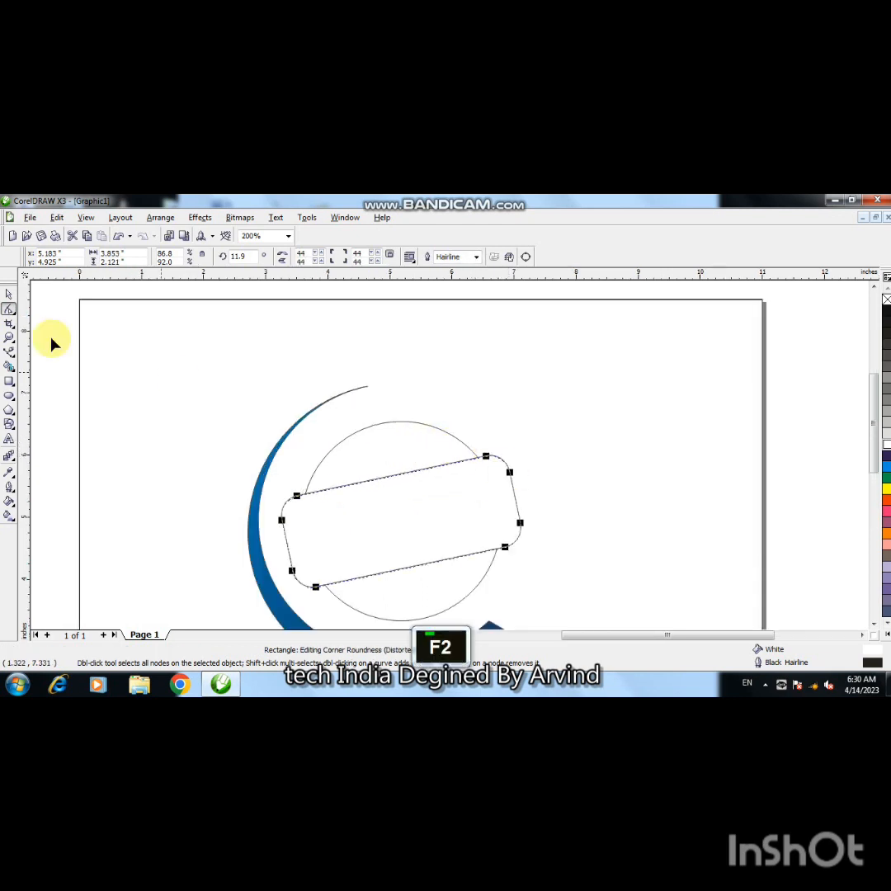
pyautogui.click(10, 295)
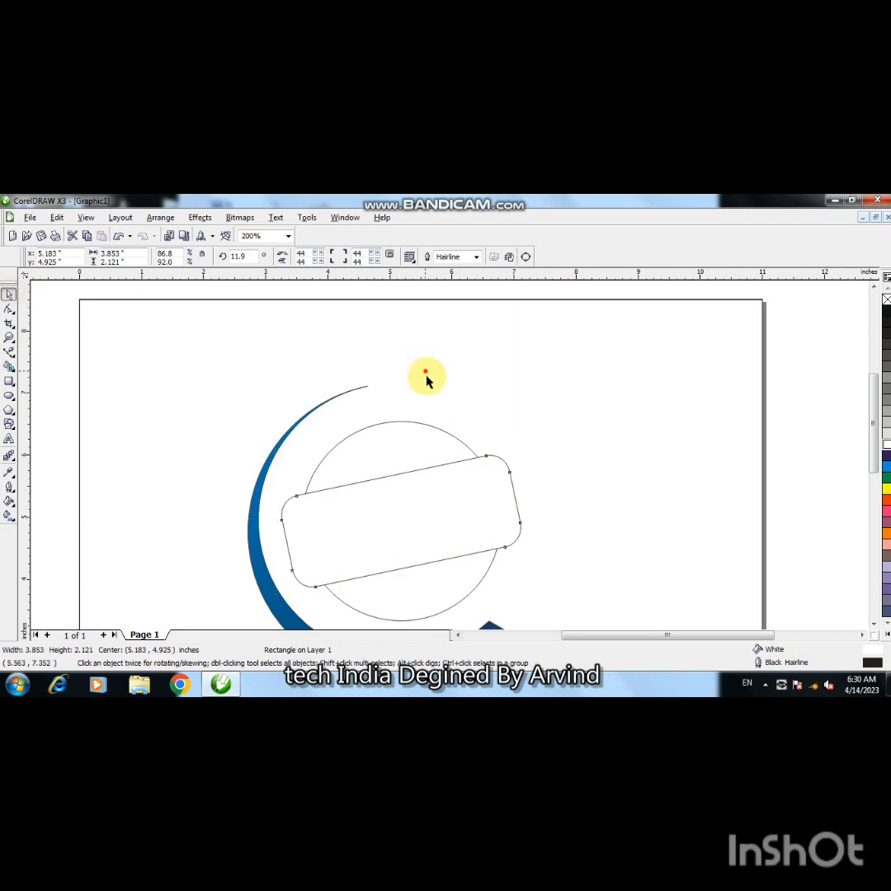
pyautogui.click(423, 374)
# Apply a linear fountain fill to the inner circle, running from yellow at its bottom to orange-red at its top.
pyautogui.click(417, 425)
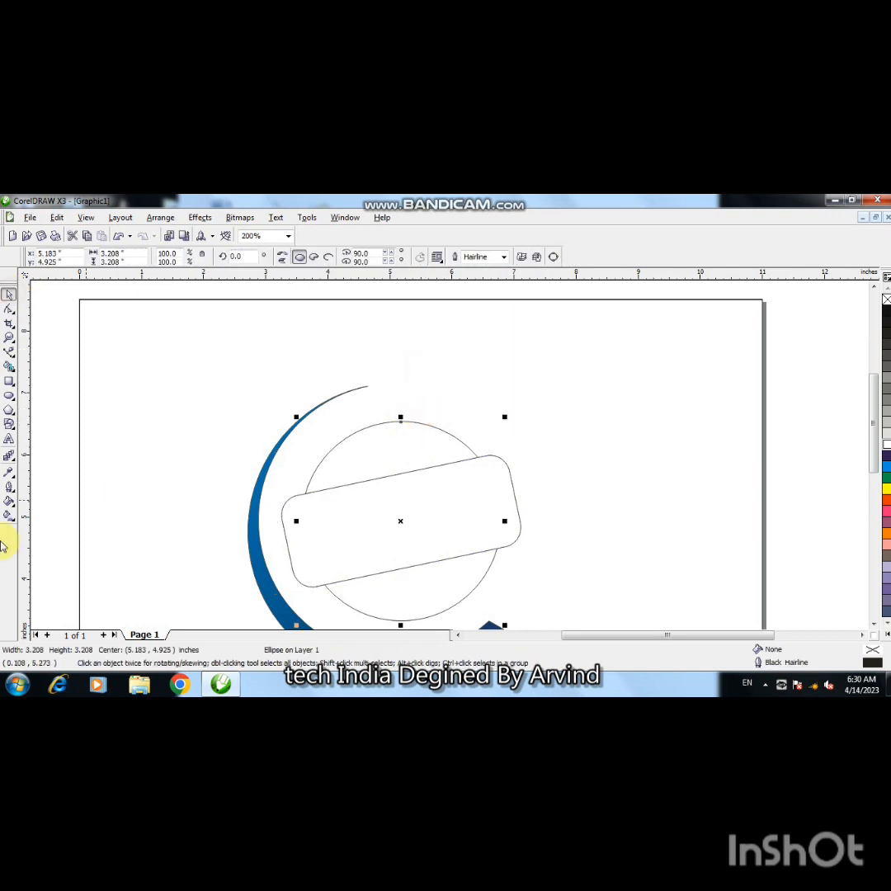
pyautogui.click(9, 516)
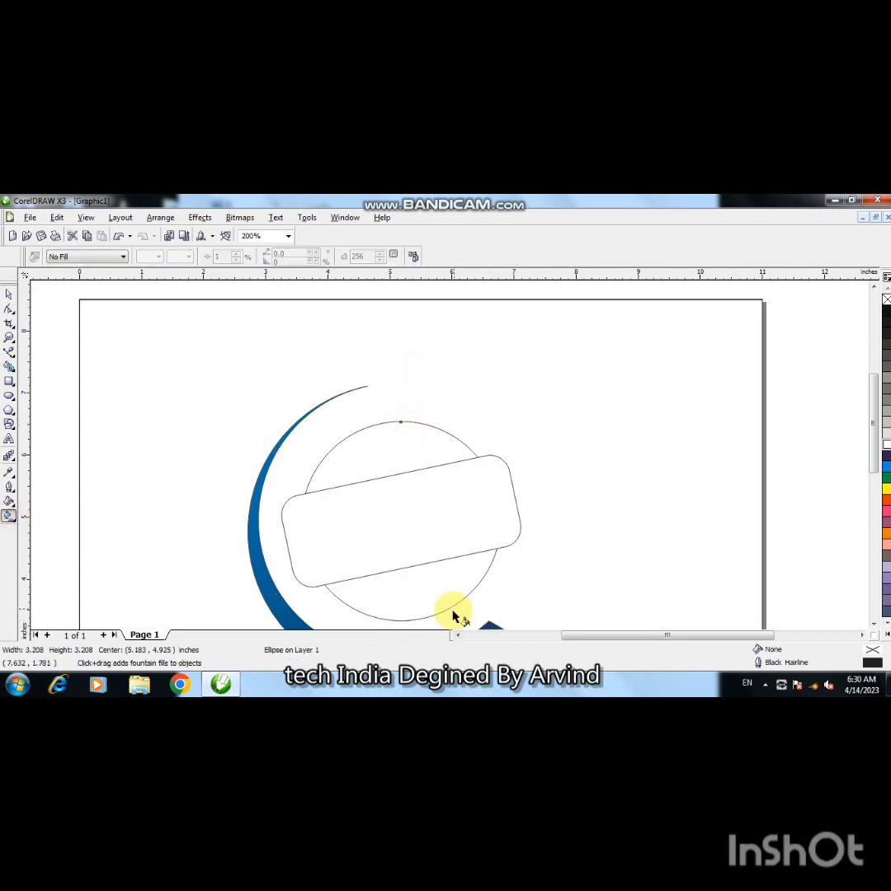
pyautogui.moveTo(453, 616); pyautogui.dragTo(410, 388)
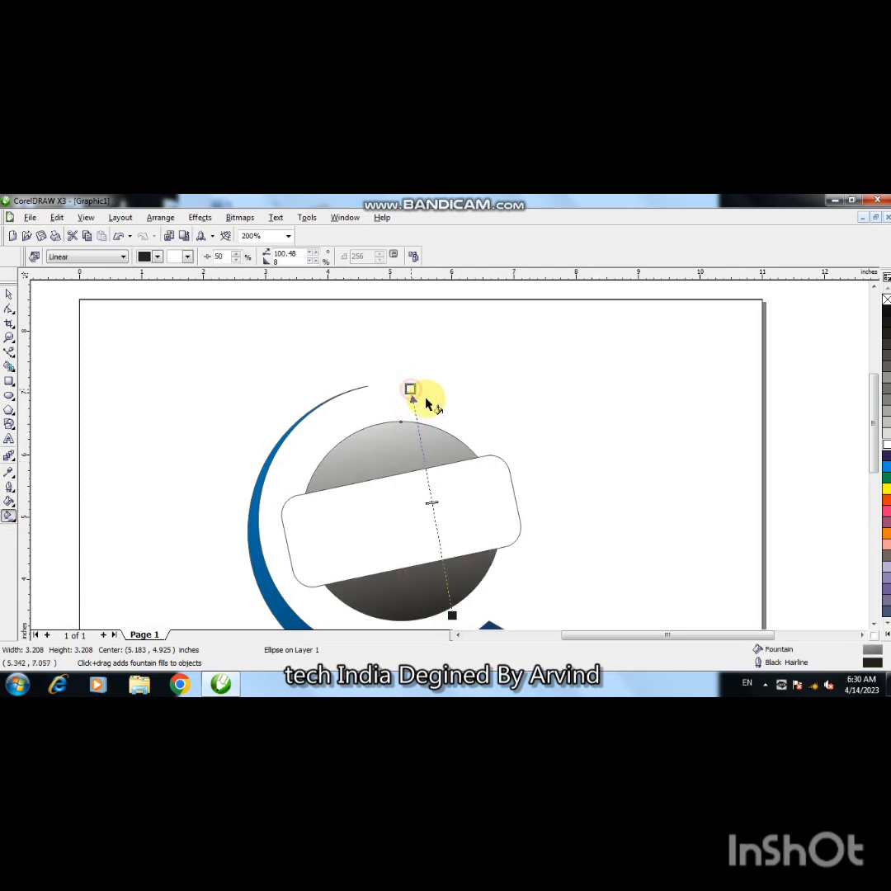
pyautogui.click(887, 500)
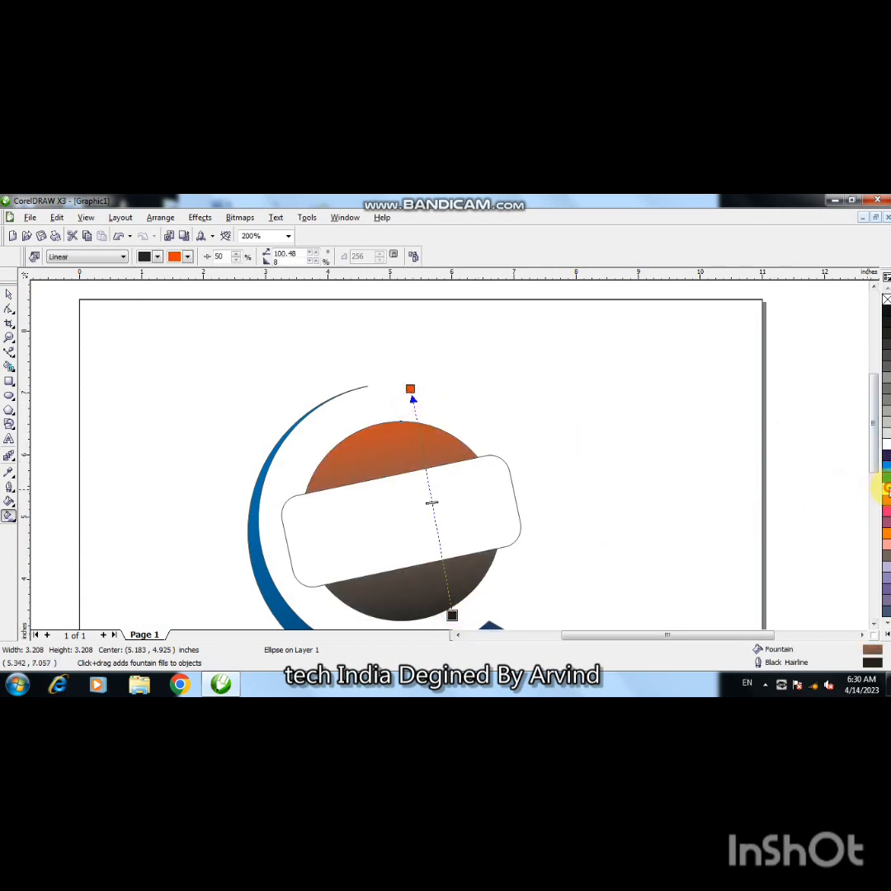
pyautogui.click(885, 489)
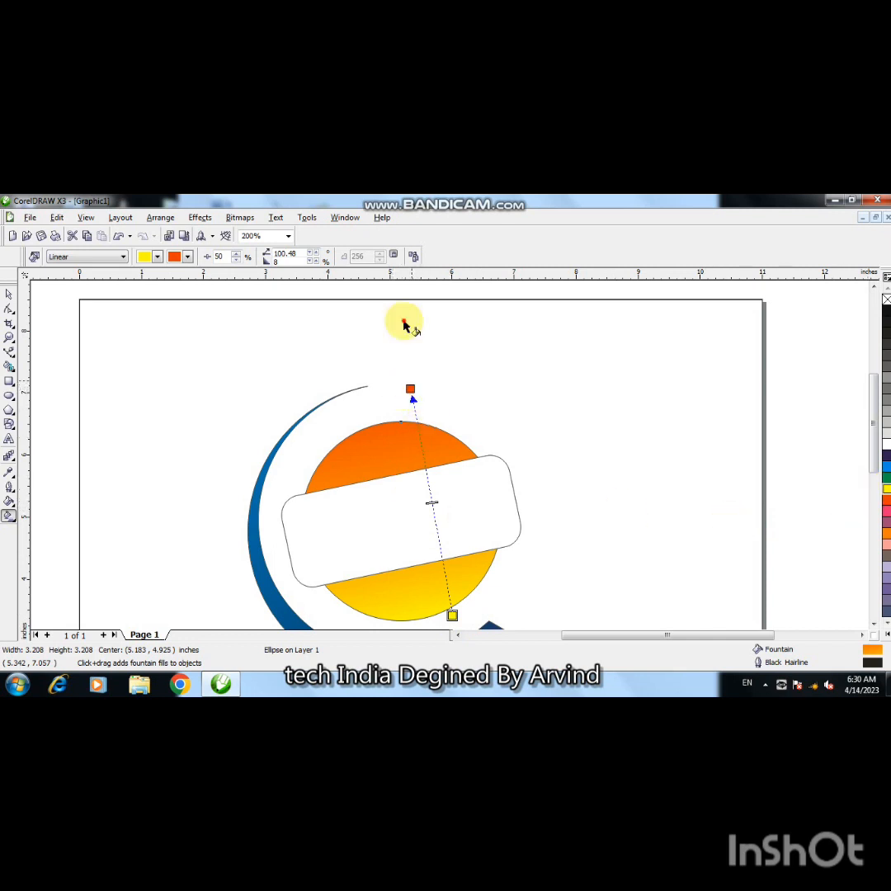
# Extend the circle gradient's orange-red end farther above the circle and shift the gradient midpoint to 20% toward the yellow end.
pyautogui.moveTo(404, 321); pyautogui.dragTo(398, 306)
pyautogui.hotkey('ctrl', 'z')
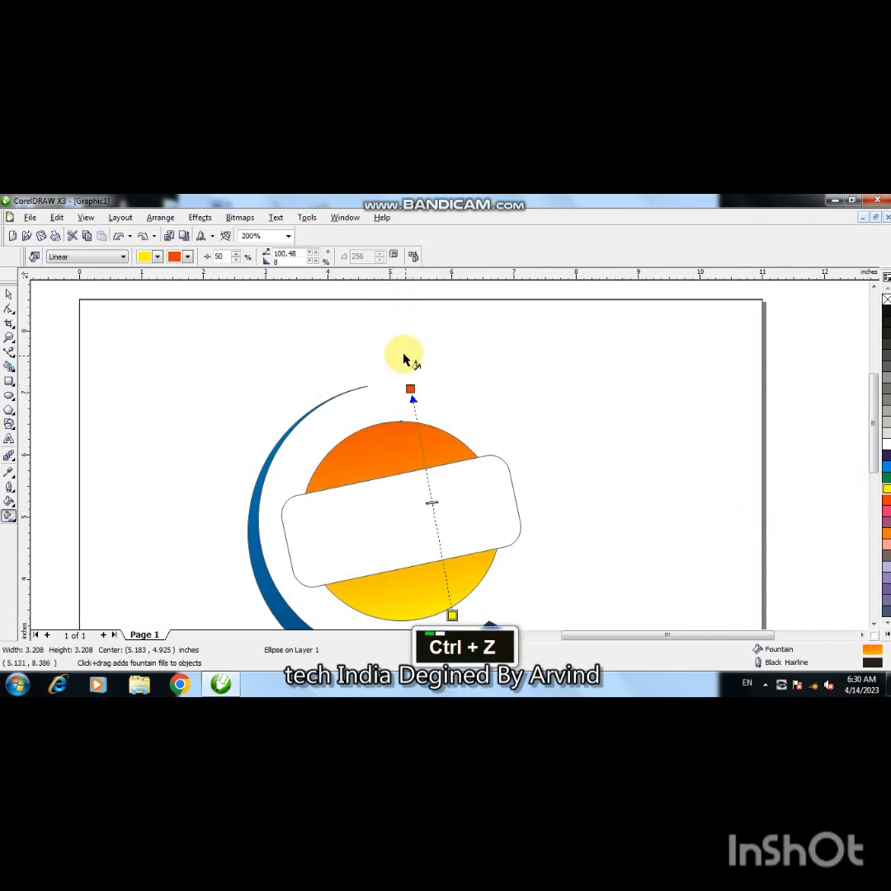
pyautogui.moveTo(411, 389); pyautogui.dragTo(394, 346)
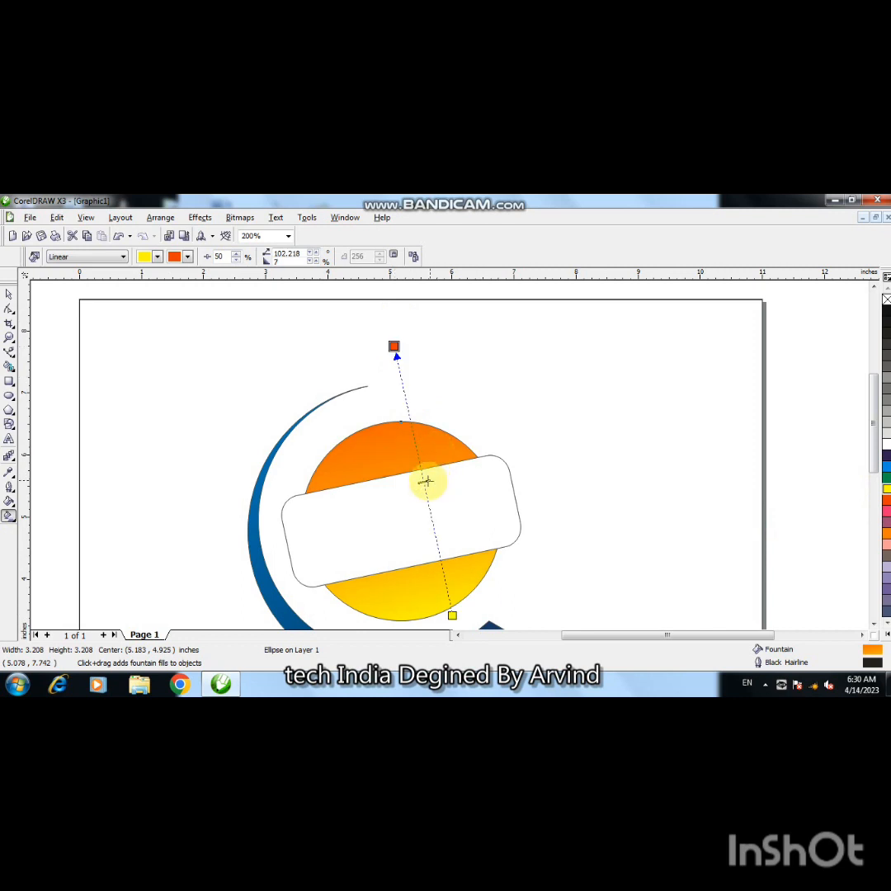
pyautogui.moveTo(426, 481); pyautogui.dragTo(438, 546)
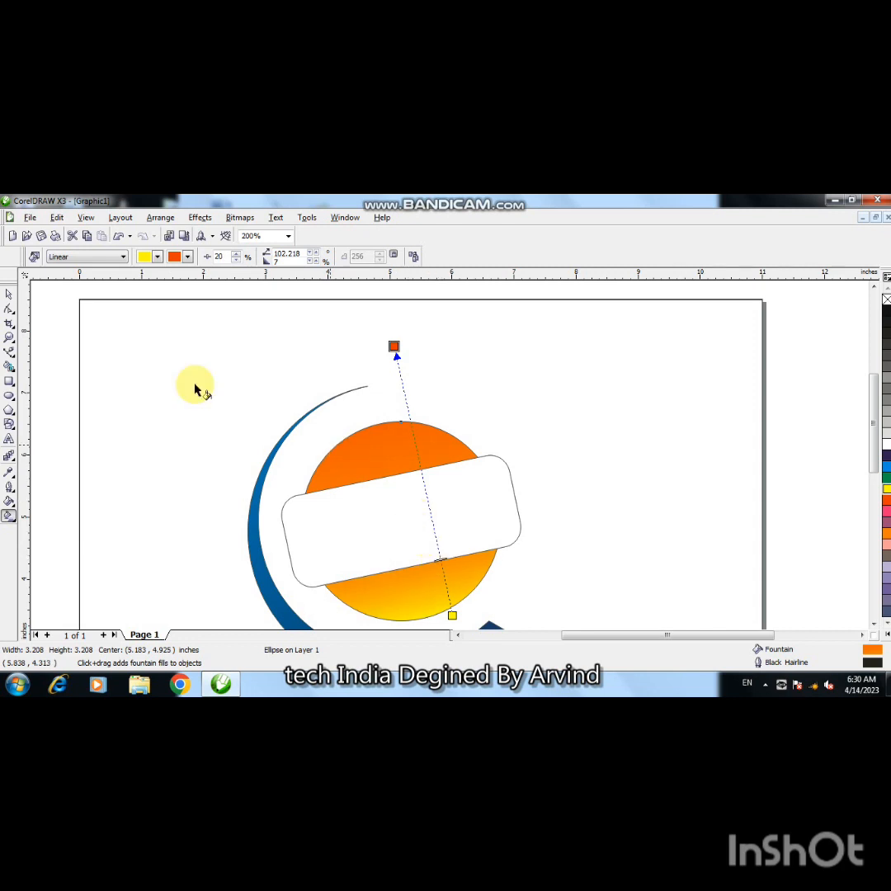
pyautogui.click(8, 294)
pyautogui.click(518, 369)
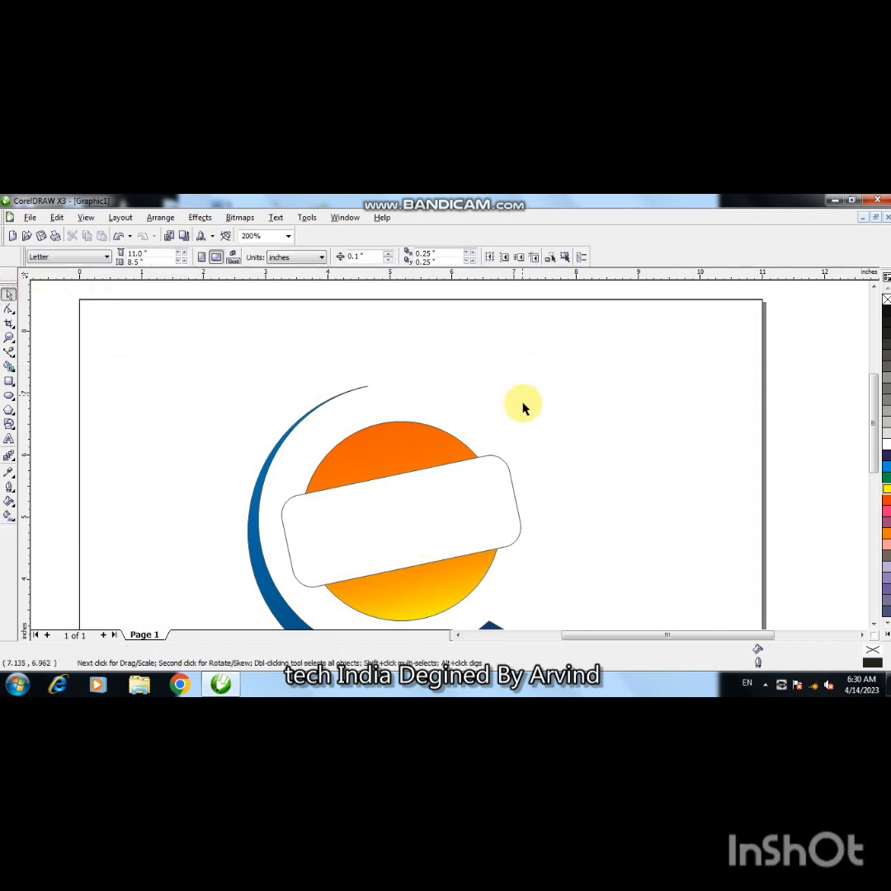
# Draw a short, closed two-node diagonal Bezier line inside the upper-left edge of the orange circle.
pyautogui.click(10, 354)
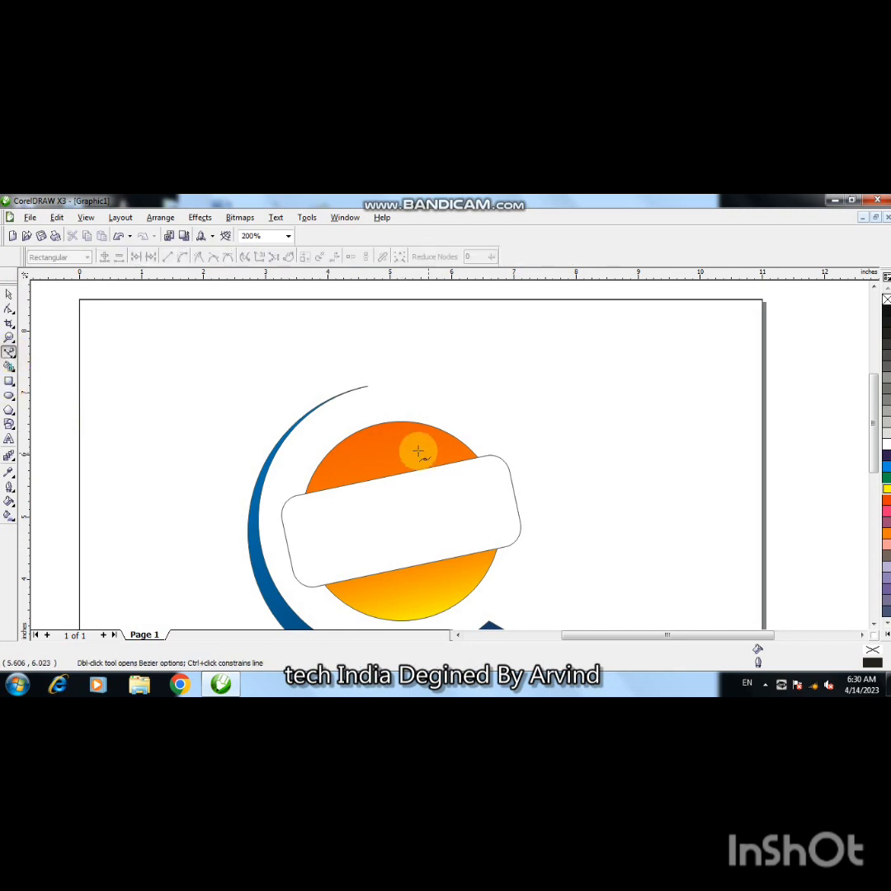
pyautogui.click(324, 479)
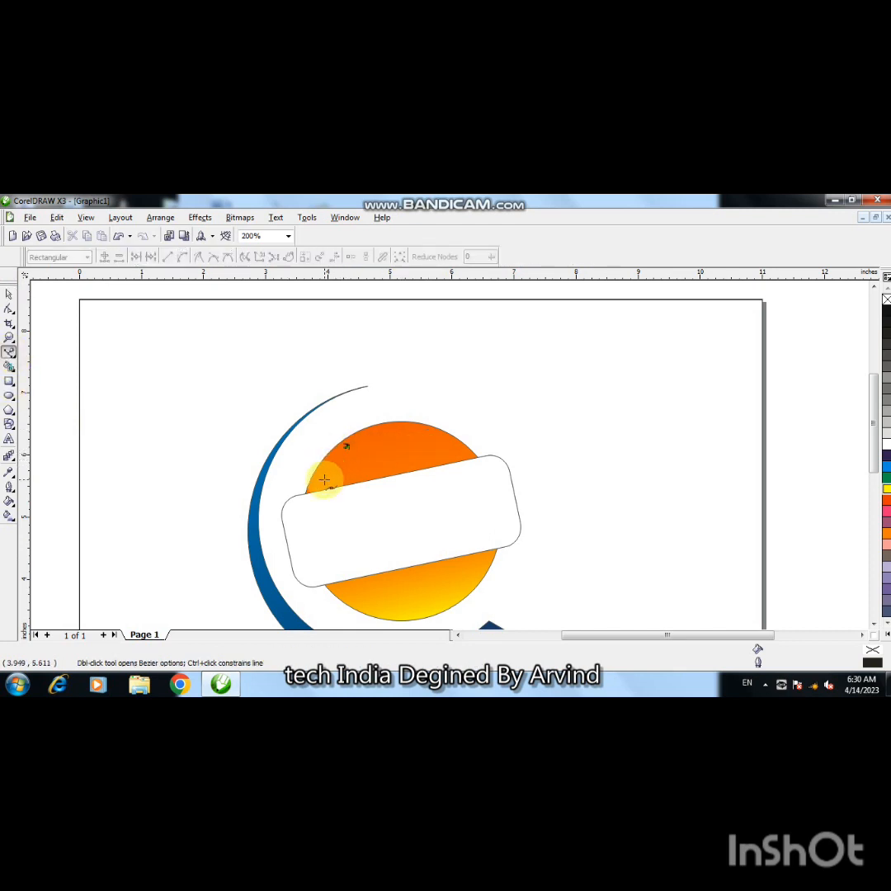
pyautogui.click(345, 454)
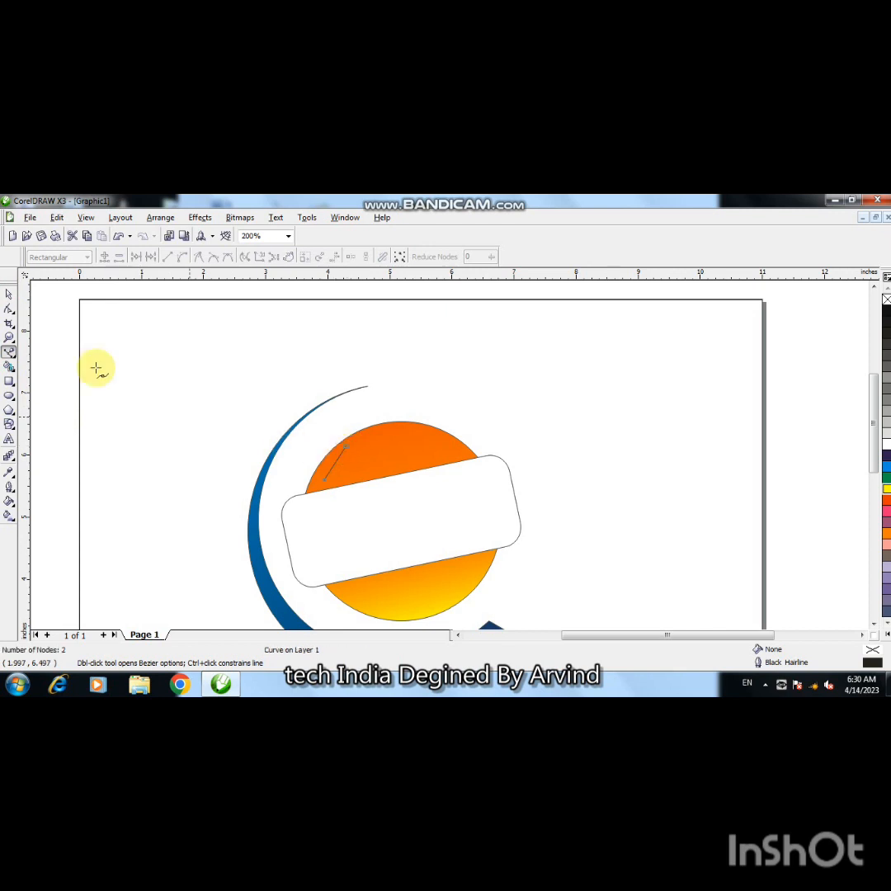
# Convert one segment of the short diagonal line to a curve and bend it outward into a rounded lower-right side.
pyautogui.click(9, 308)
pyautogui.press('F2')
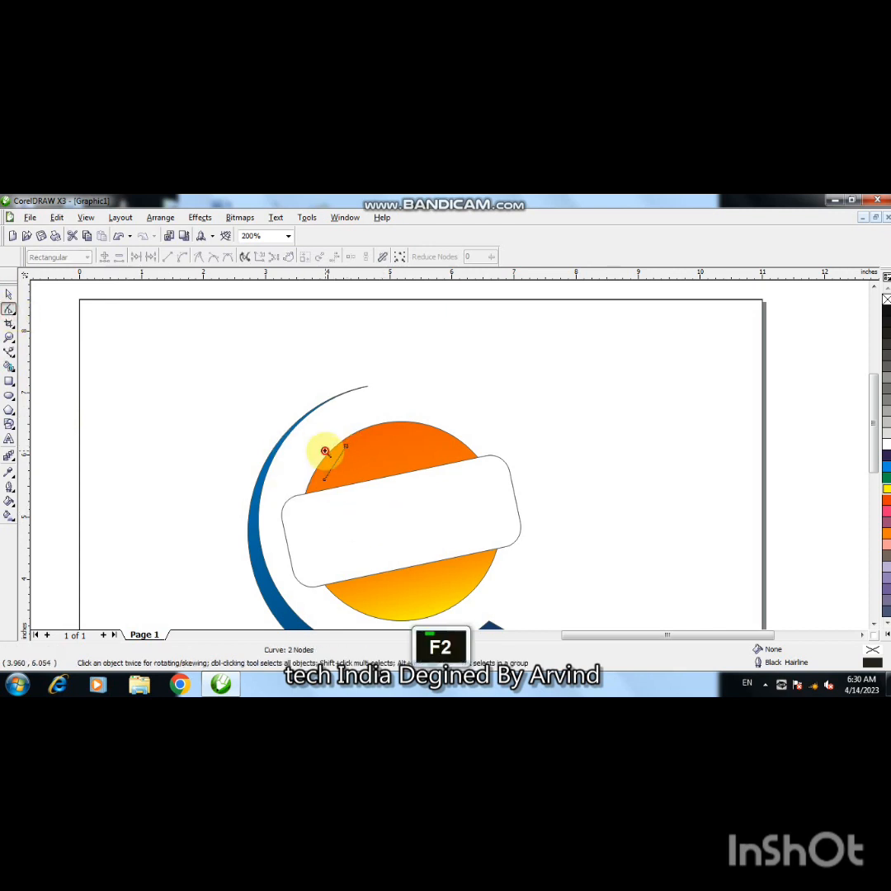
pyautogui.click(324, 450)
pyautogui.rightClick(473, 481)
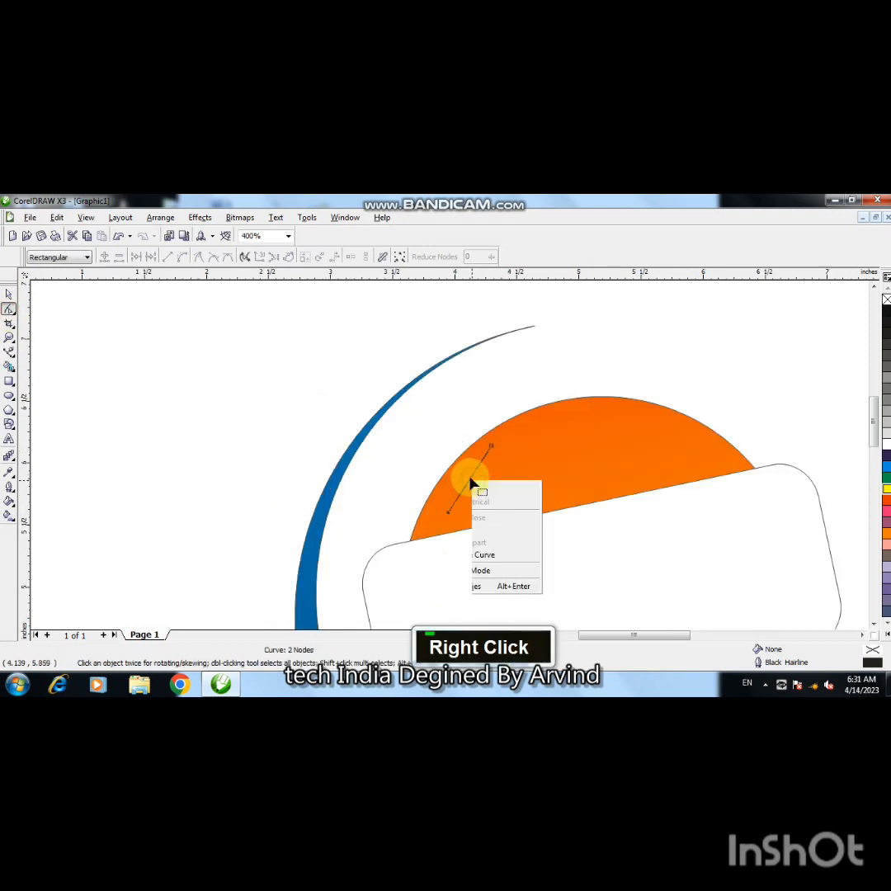
pyautogui.click(466, 479)
pyautogui.rightClick(469, 483)
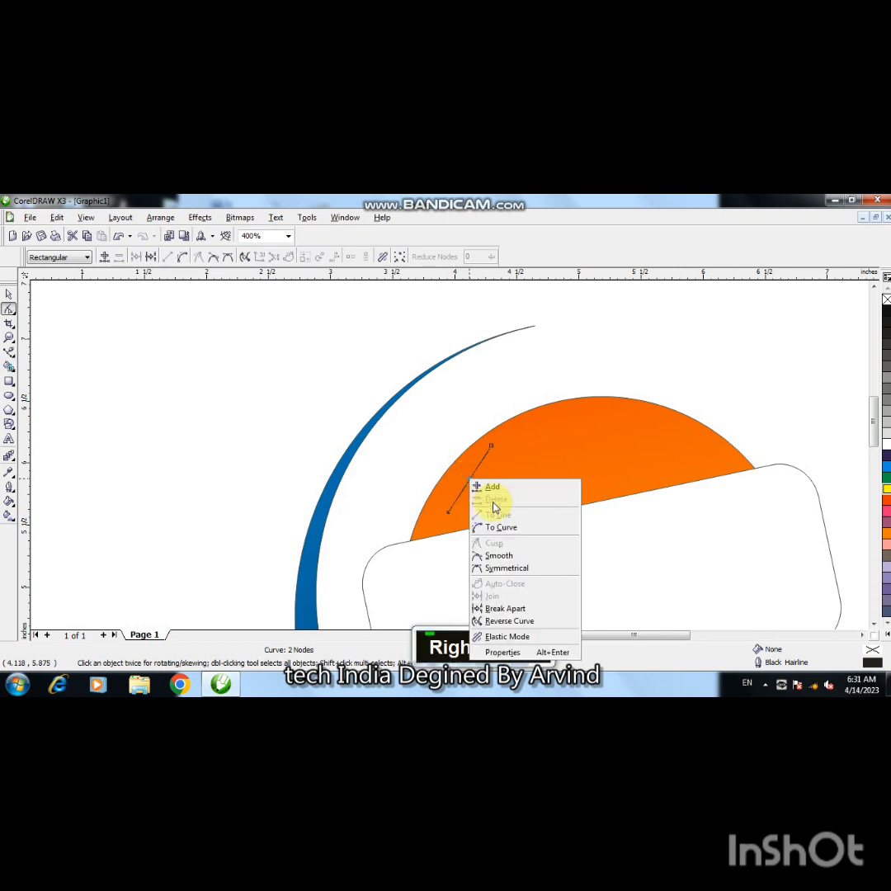
pyautogui.click(497, 525)
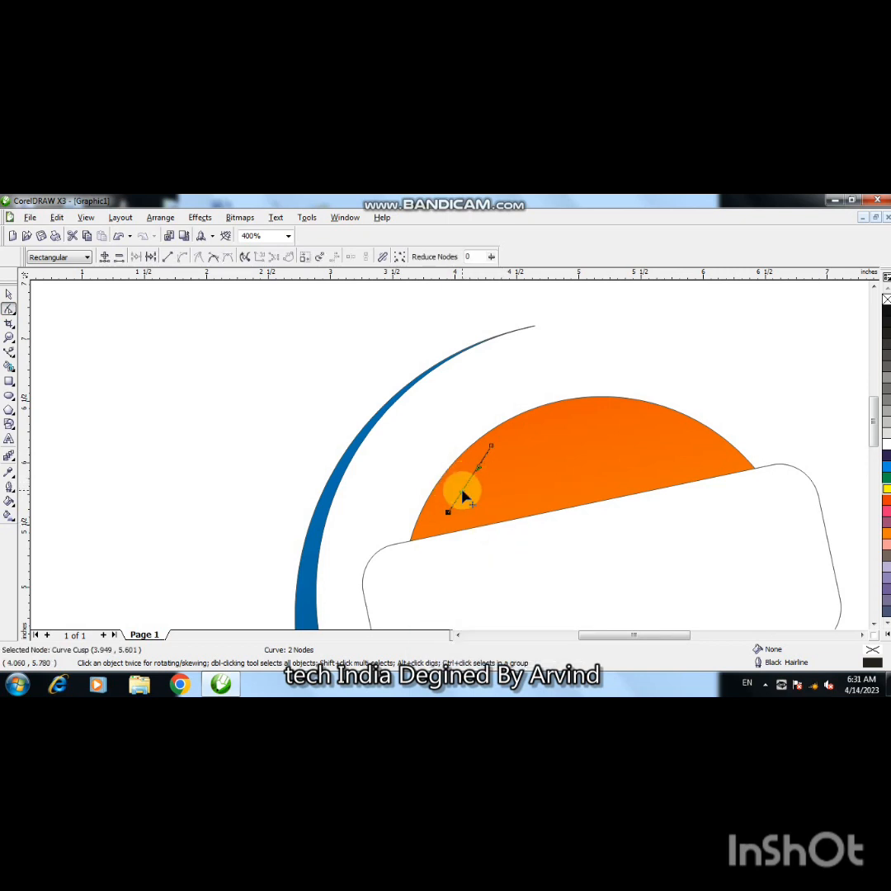
pyautogui.moveTo(461, 491); pyautogui.dragTo(479, 471)
# Convert the remaining straight segment to a curve and bulge it to the left, forming a teardrop about 0.38 by 0.54 inches.
pyautogui.rightClick(471, 486)
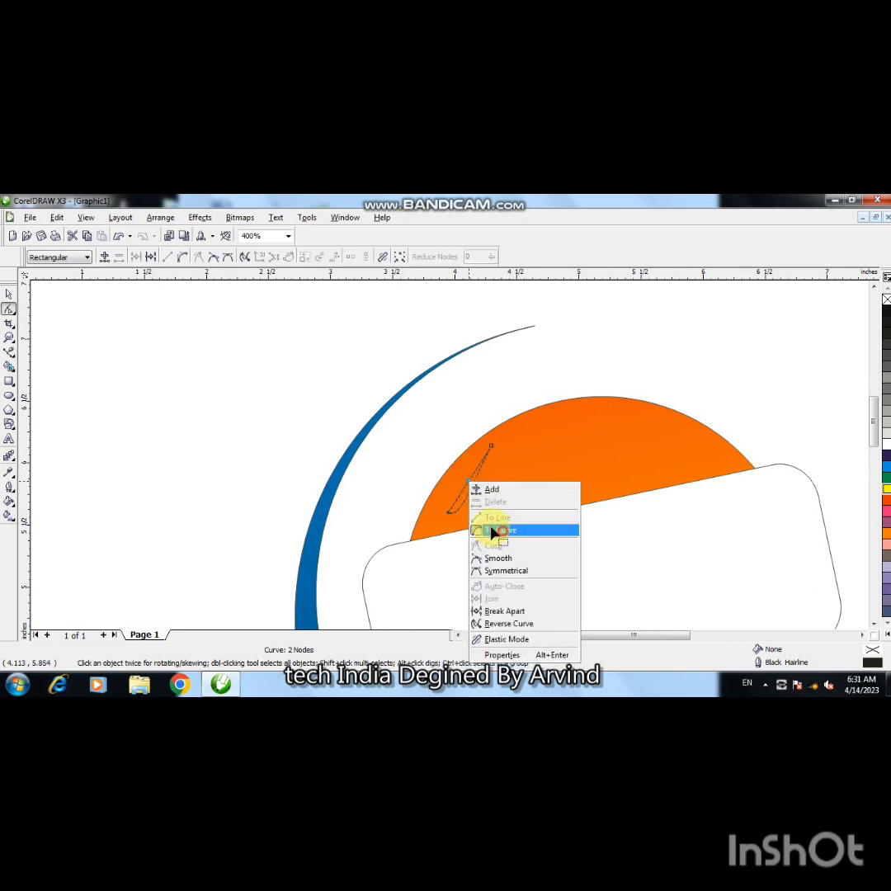
pyautogui.click(493, 529)
pyautogui.moveTo(465, 494); pyautogui.dragTo(430, 507)
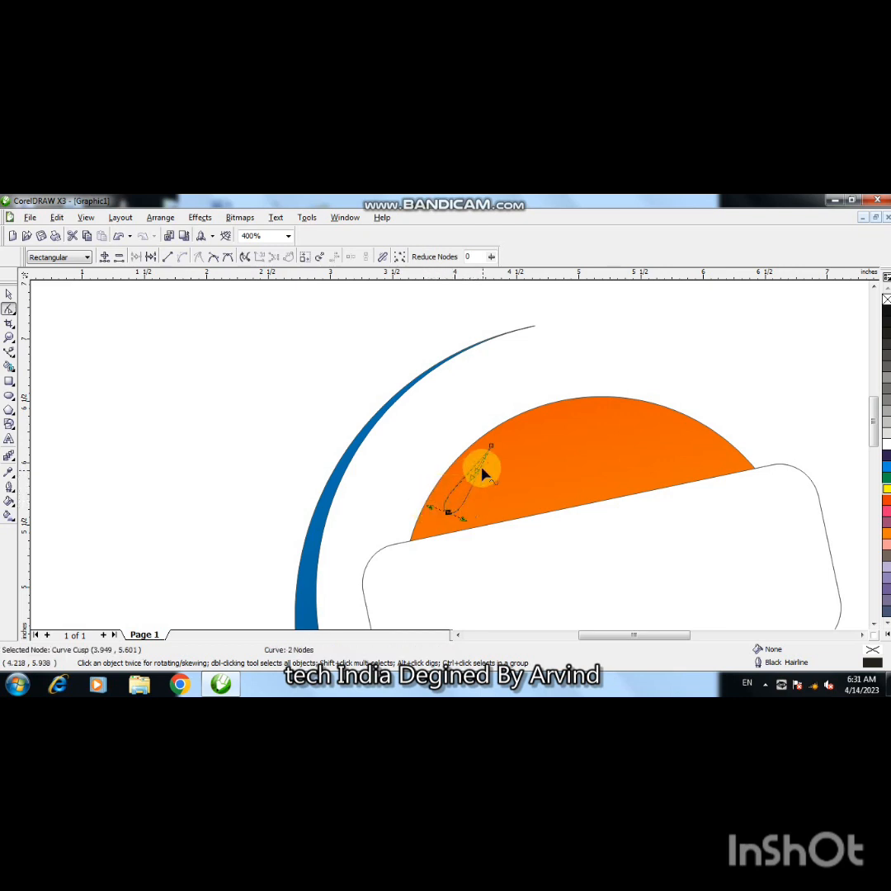
pyautogui.click(476, 486)
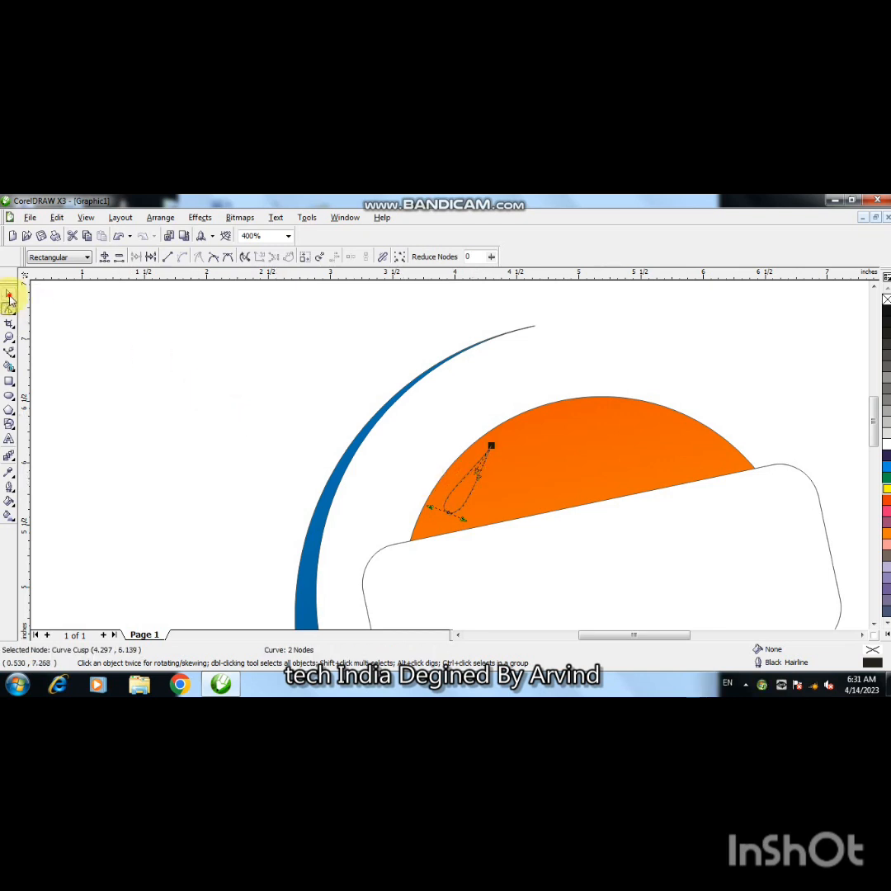
# Fill the teardrop highlight with white and remove its outline.
pyautogui.doubleClick(10, 298)
pyautogui.click(471, 497)
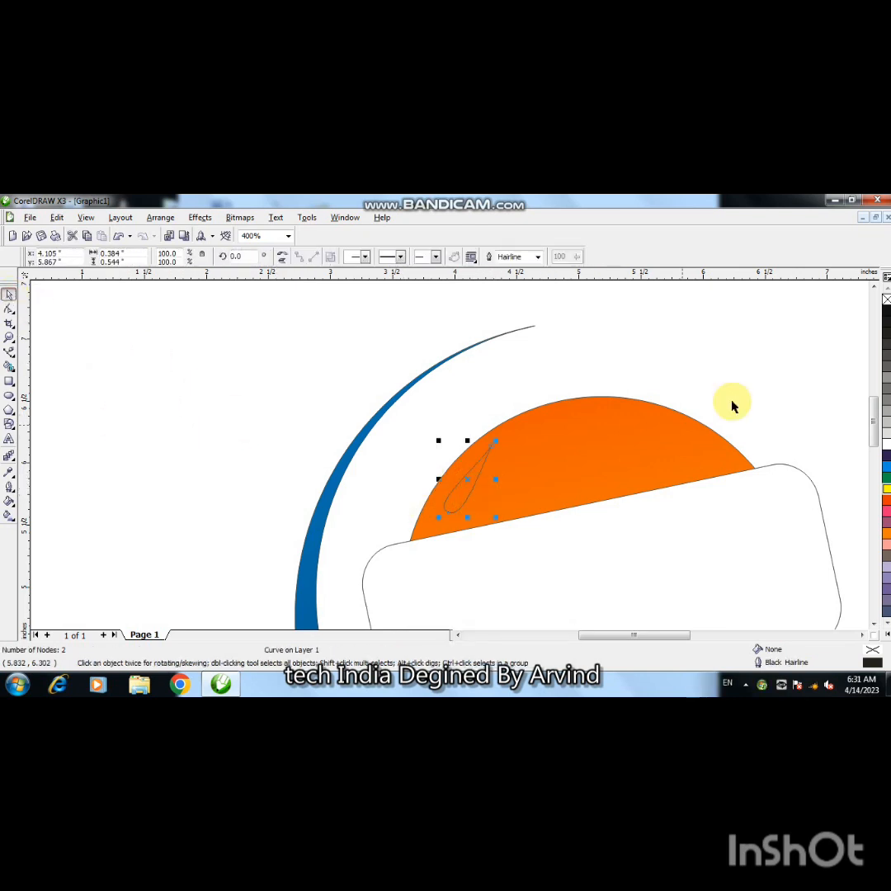
pyautogui.click(882, 330)
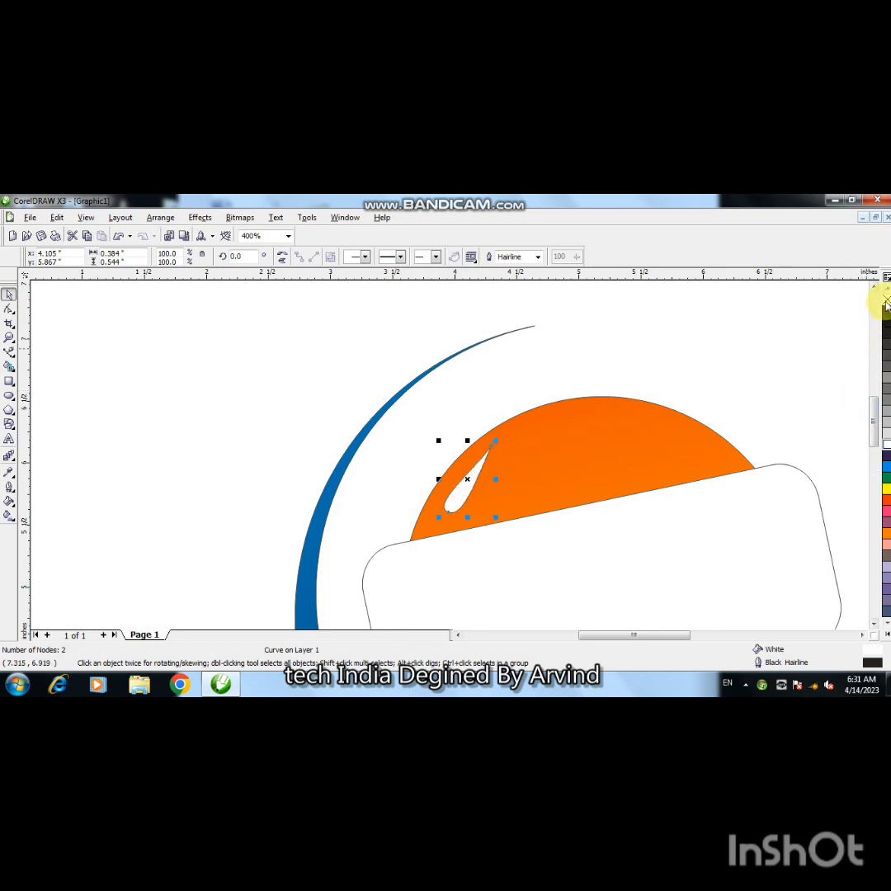
pyautogui.rightClick(883, 303)
pyautogui.click(553, 394)
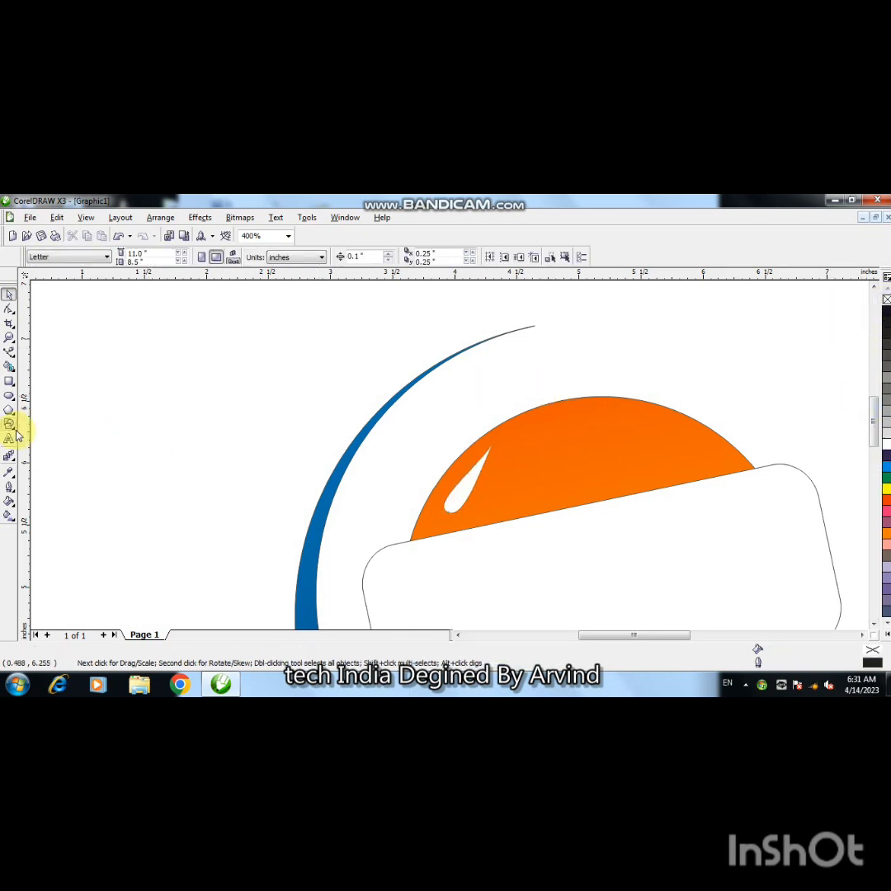
# Draw a closed four-node Bezier chevron pointing right inside the upper-right part of the orange circle.
pyautogui.click(9, 354)
pyautogui.click(647, 414)
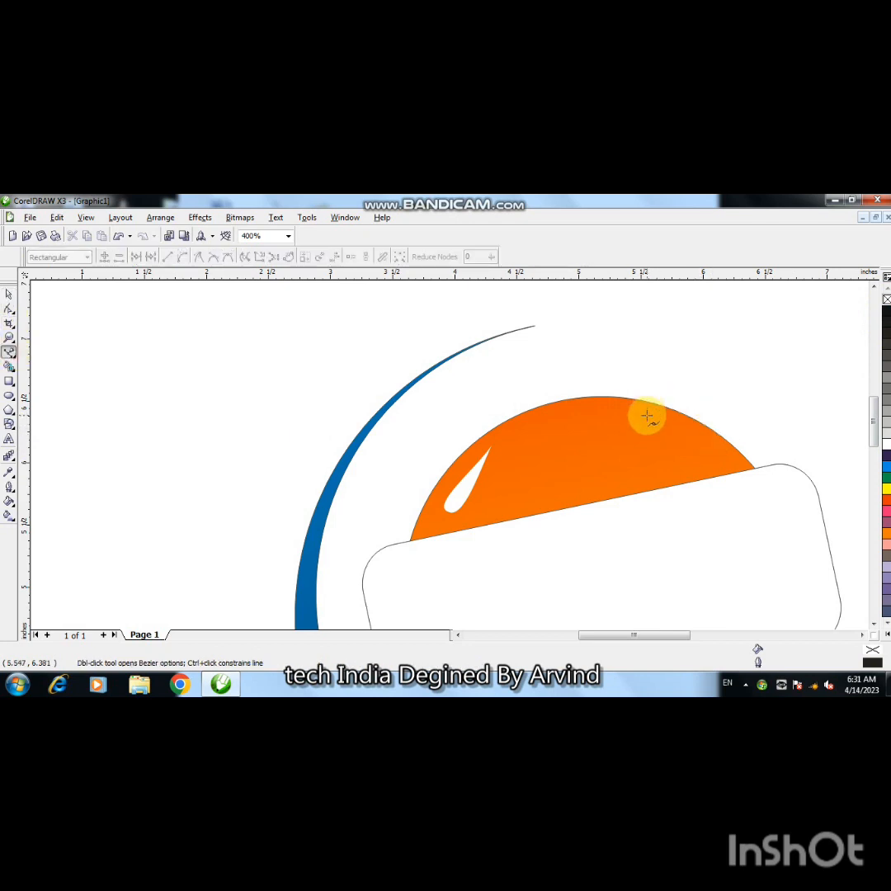
pyautogui.click(706, 447)
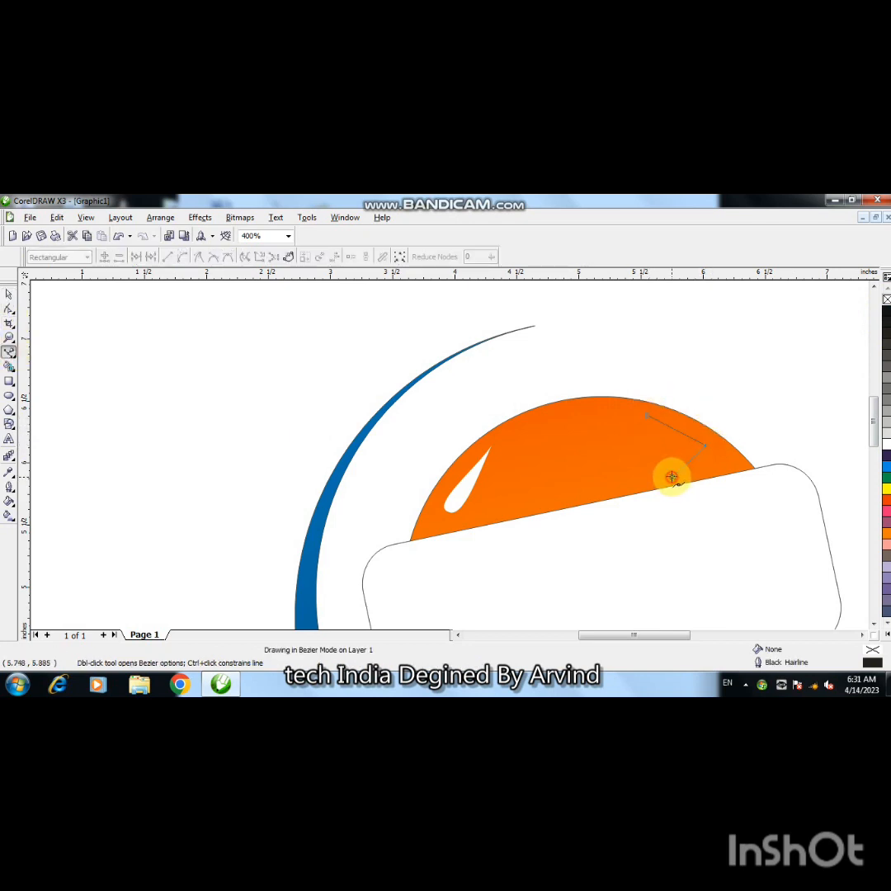
pyautogui.click(672, 477)
pyautogui.click(696, 449)
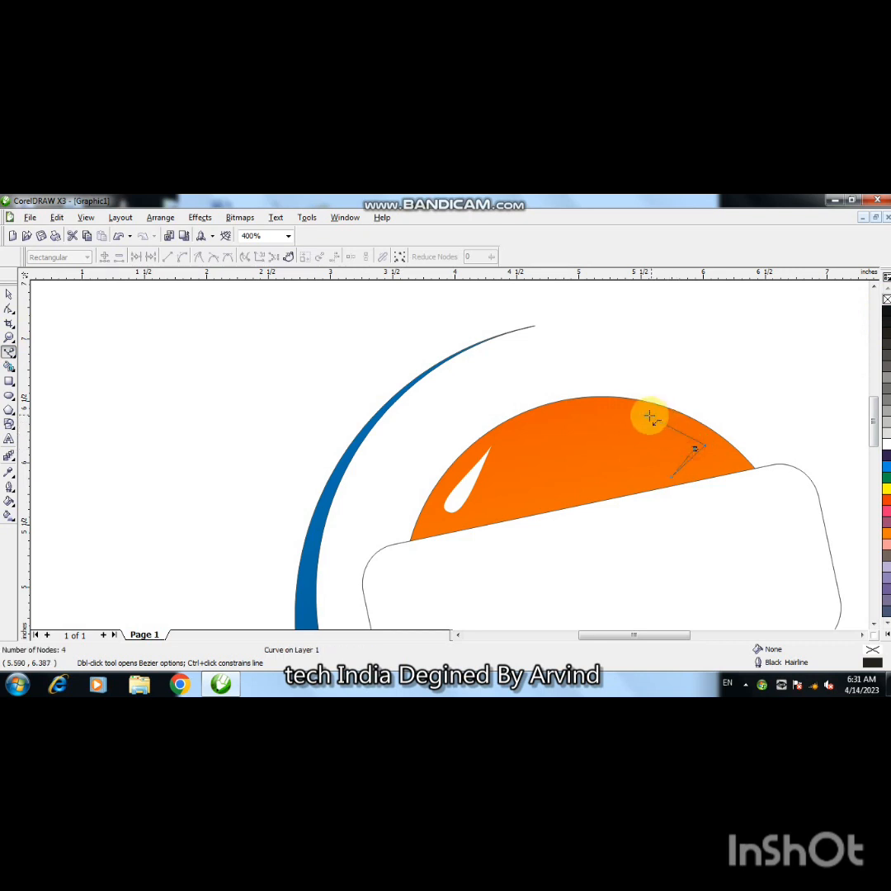
pyautogui.click(648, 417)
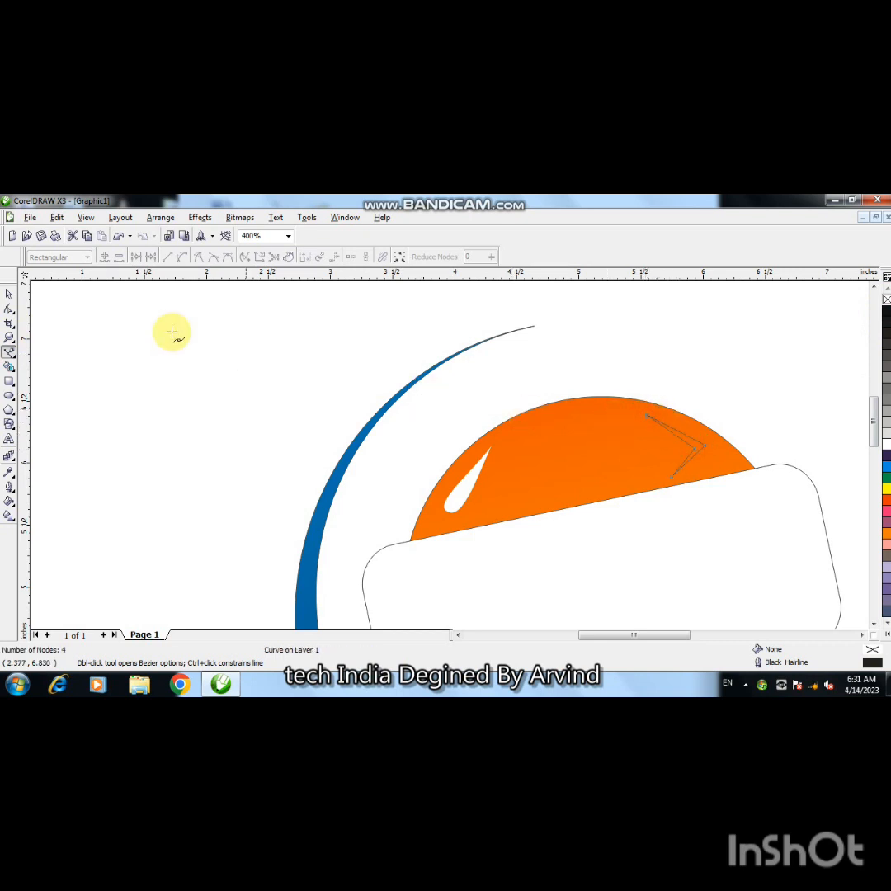
# Move the chevron's inner corner node slightly up and left to thicken the bend.
pyautogui.click(9, 309)
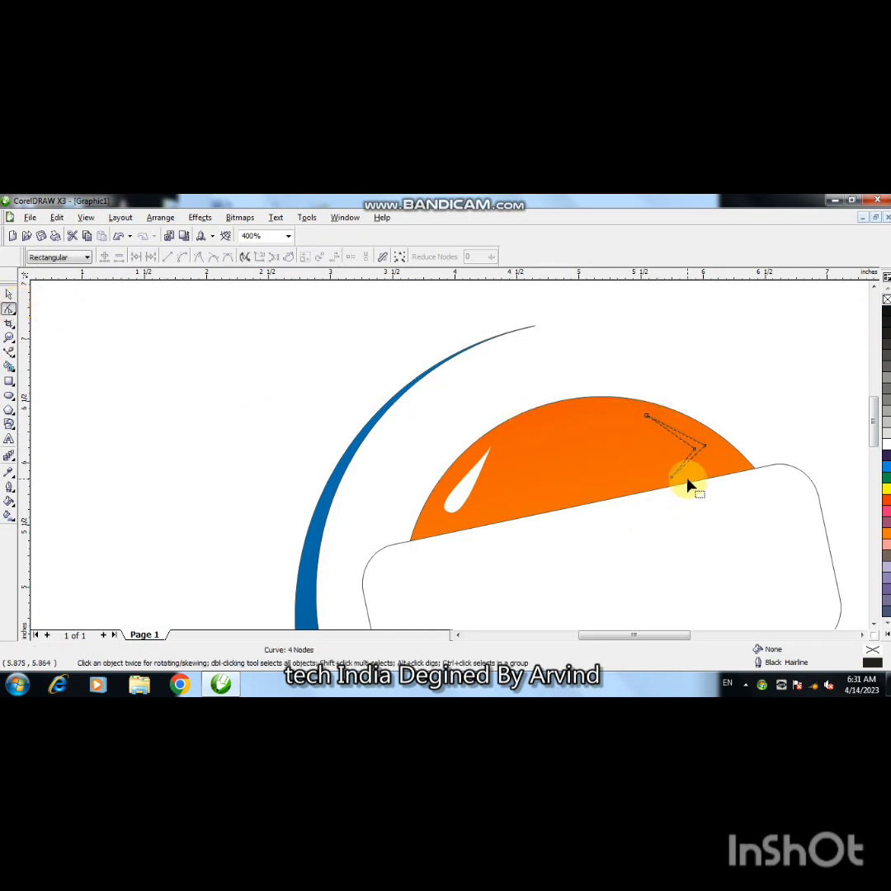
pyautogui.press('F2')
pyautogui.click(669, 447)
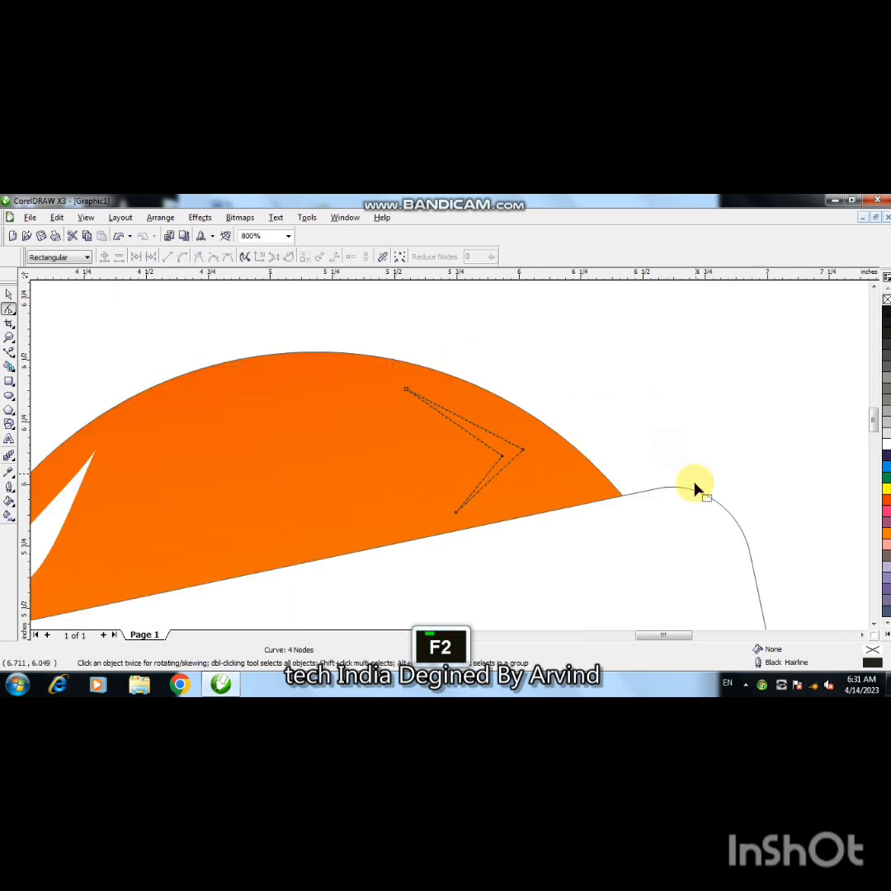
pyautogui.moveTo(501, 457); pyautogui.dragTo(497, 453)
pyautogui.click(502, 454)
pyautogui.click(498, 453)
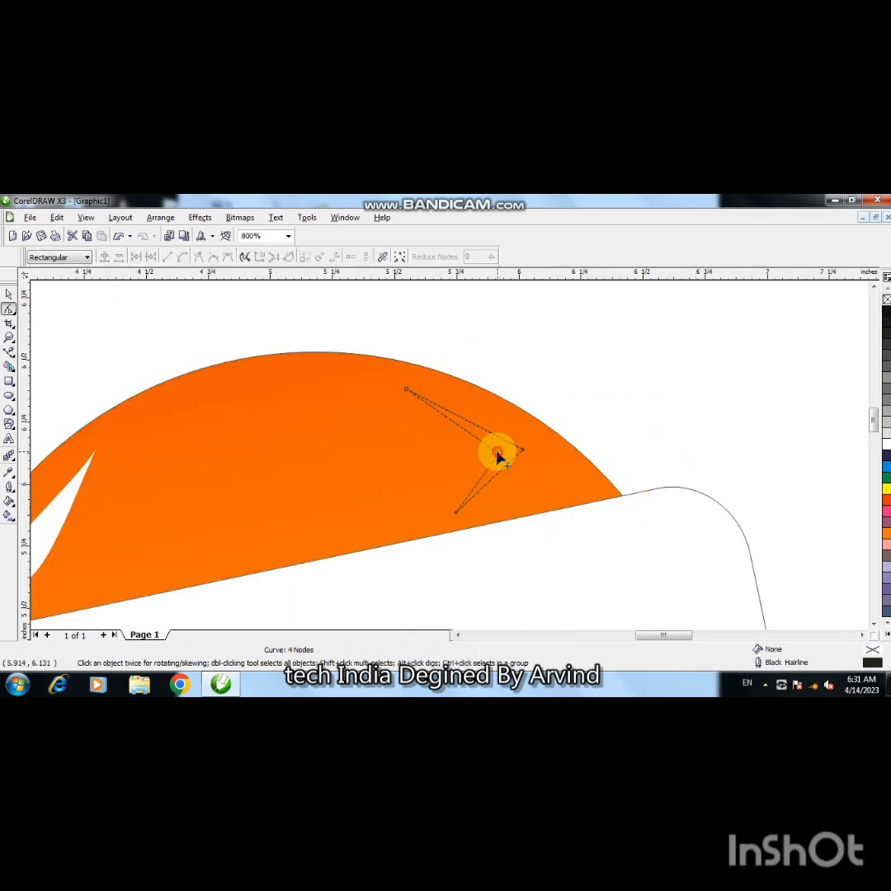
pyautogui.click(496, 454)
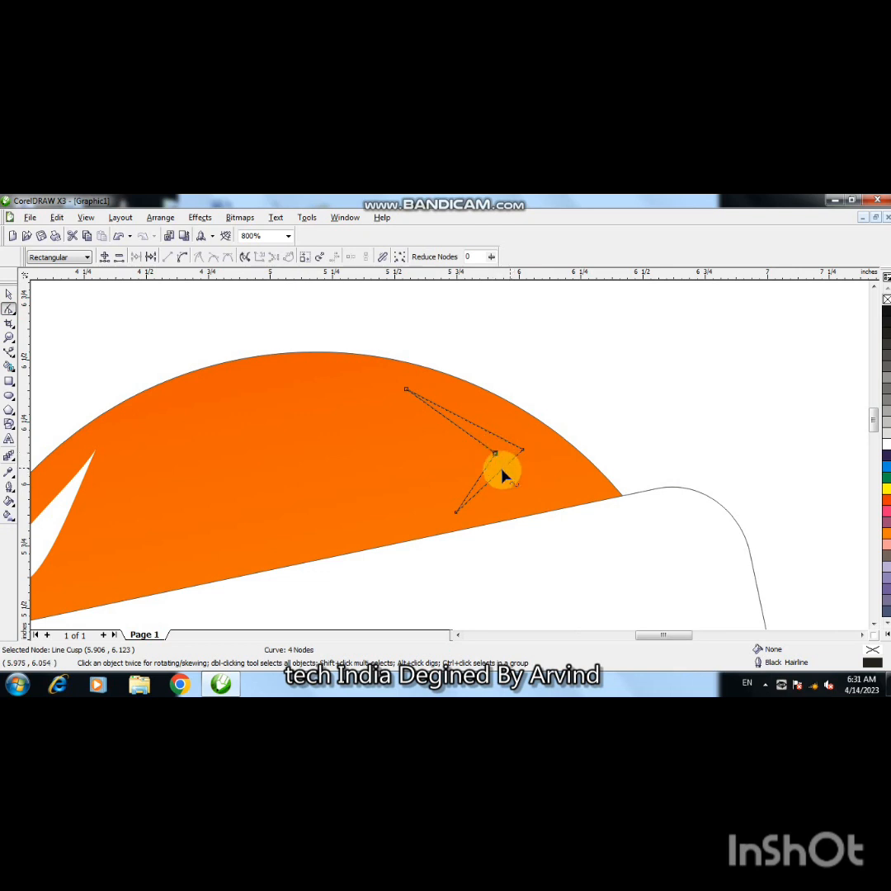
# Round the chevron's lower tip by converting its adjoining segments to curves, replacing the tip node with side nodes and adjusting the handles.
pyautogui.rightClick(480, 483)
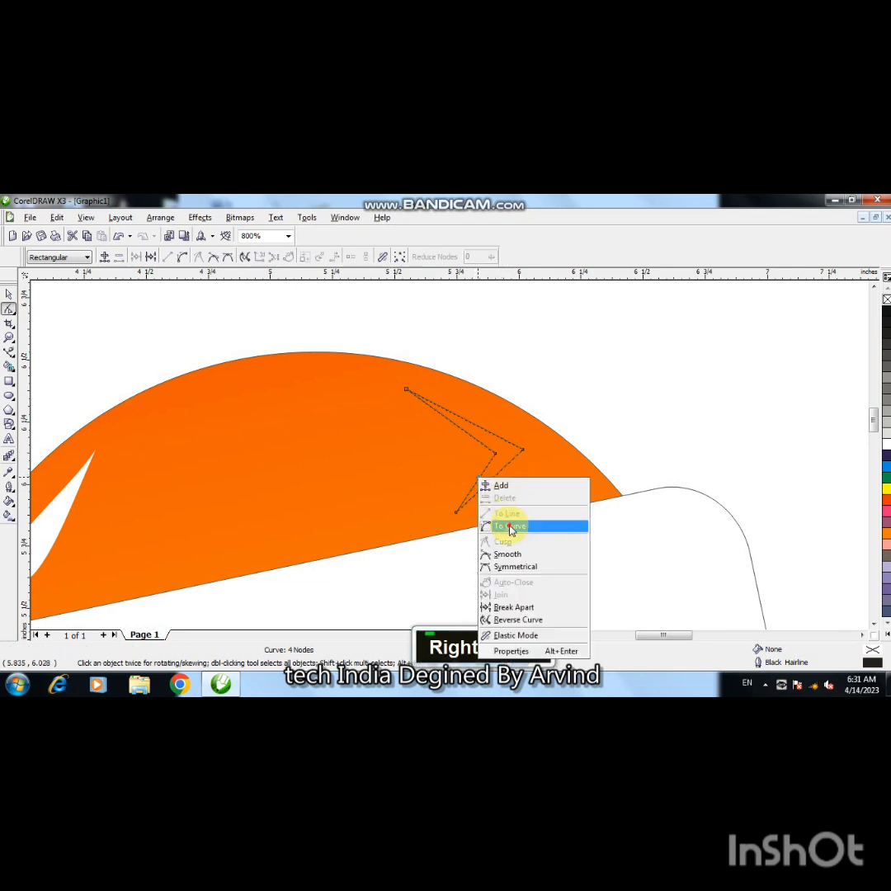
pyautogui.click(508, 523)
pyautogui.rightClick(495, 480)
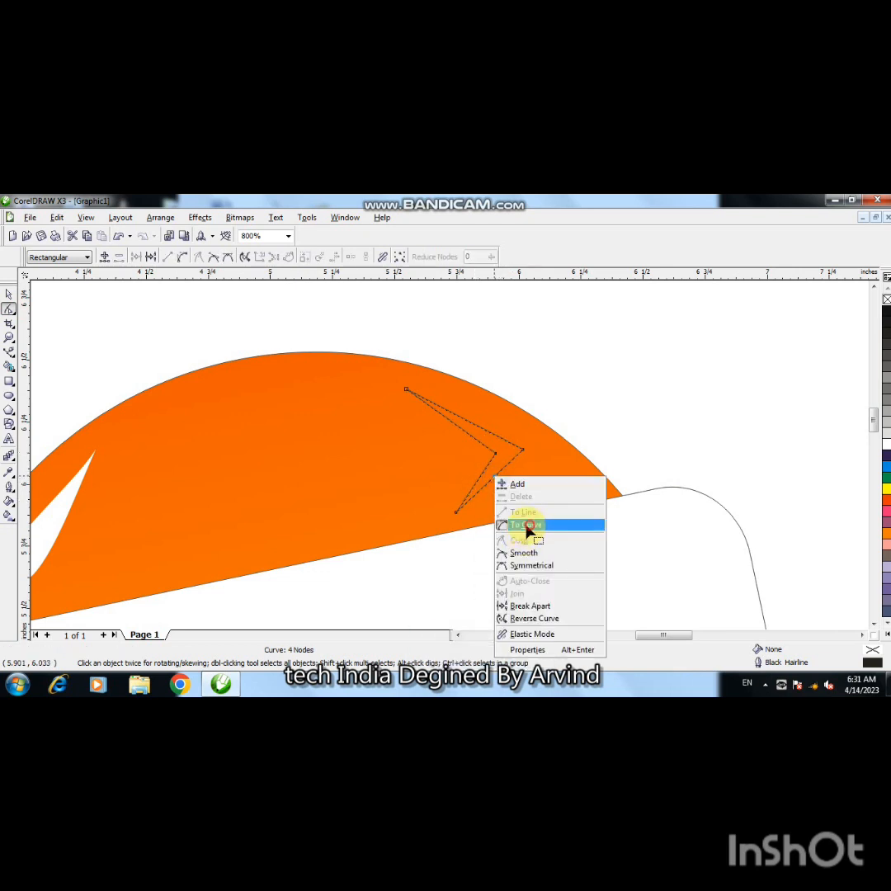
pyautogui.click(528, 527)
pyautogui.doubleClick(473, 500)
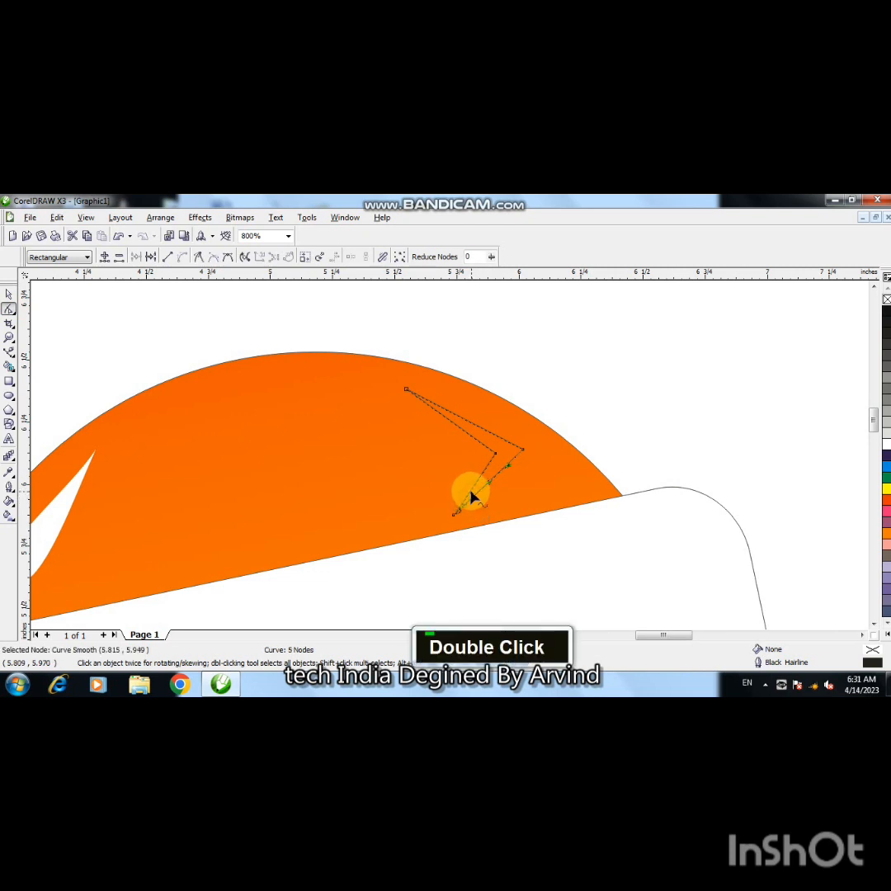
pyautogui.doubleClick(458, 515)
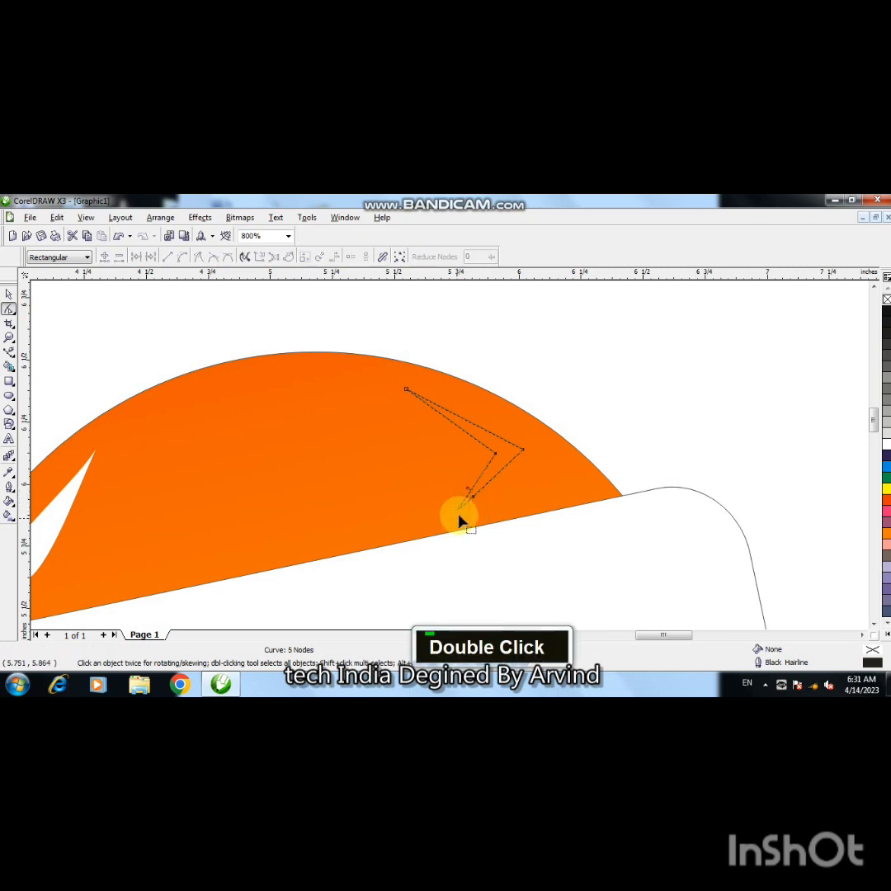
pyautogui.click(473, 501)
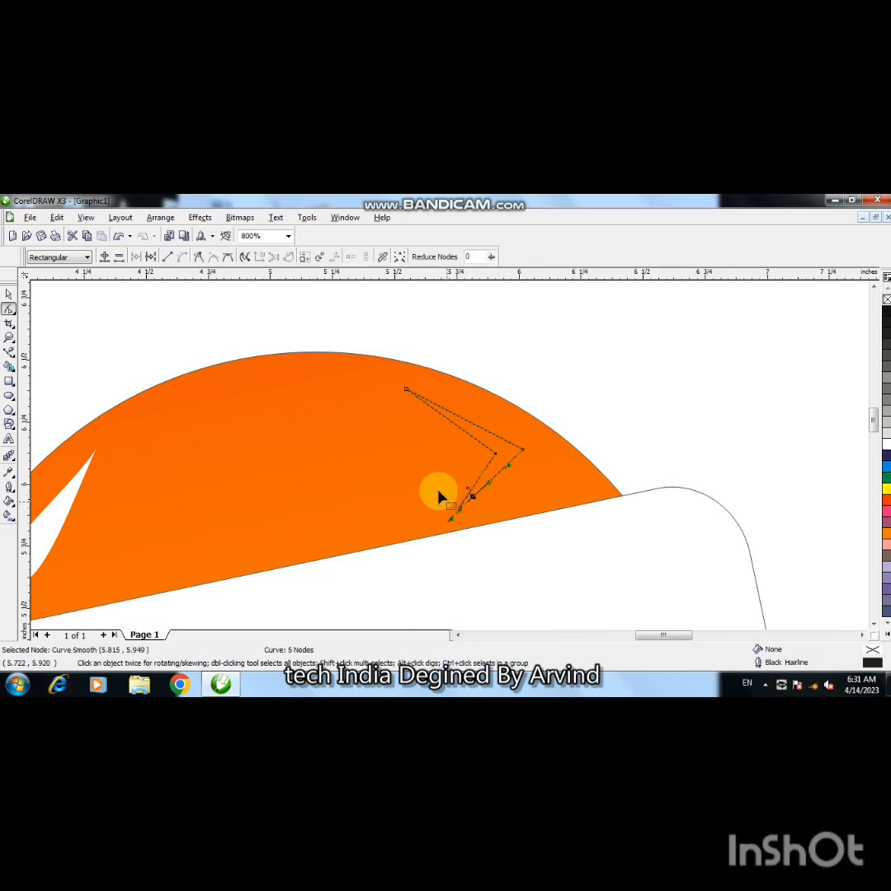
pyautogui.press('F2')
pyautogui.click(457, 512)
pyautogui.moveTo(446, 529); pyautogui.dragTo(484, 481)
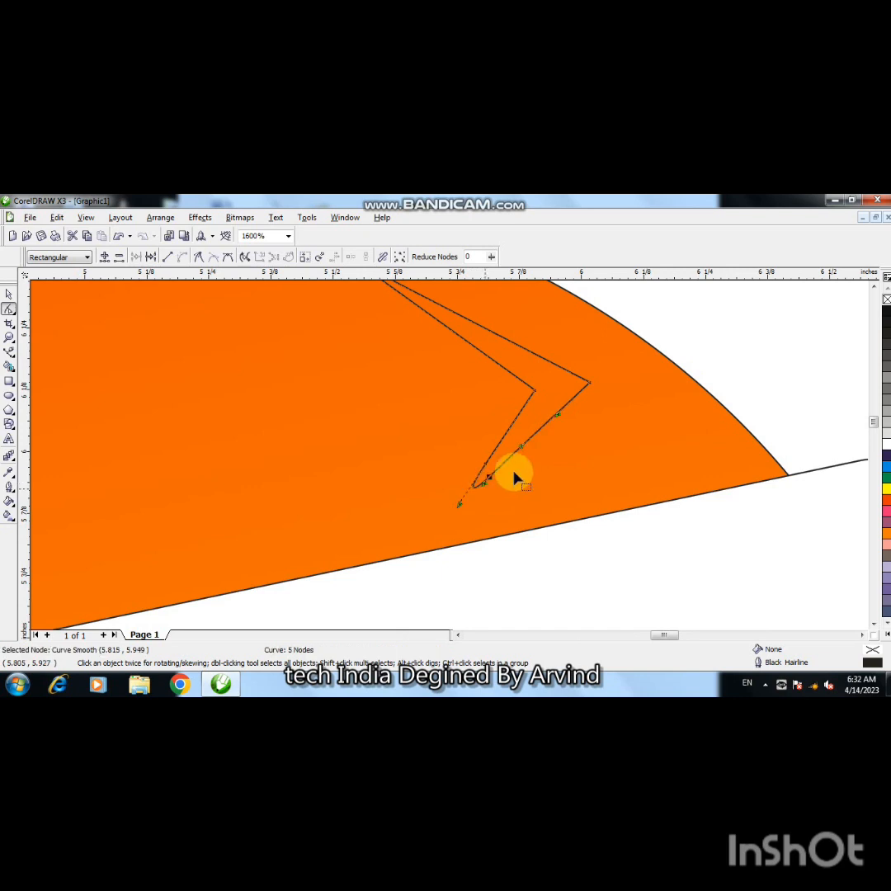
# Round the chevron's outer right corner by adding a node on each side, converting to curve and deleting the corner node.
pyautogui.click(573, 402)
pyautogui.doubleClick(576, 378)
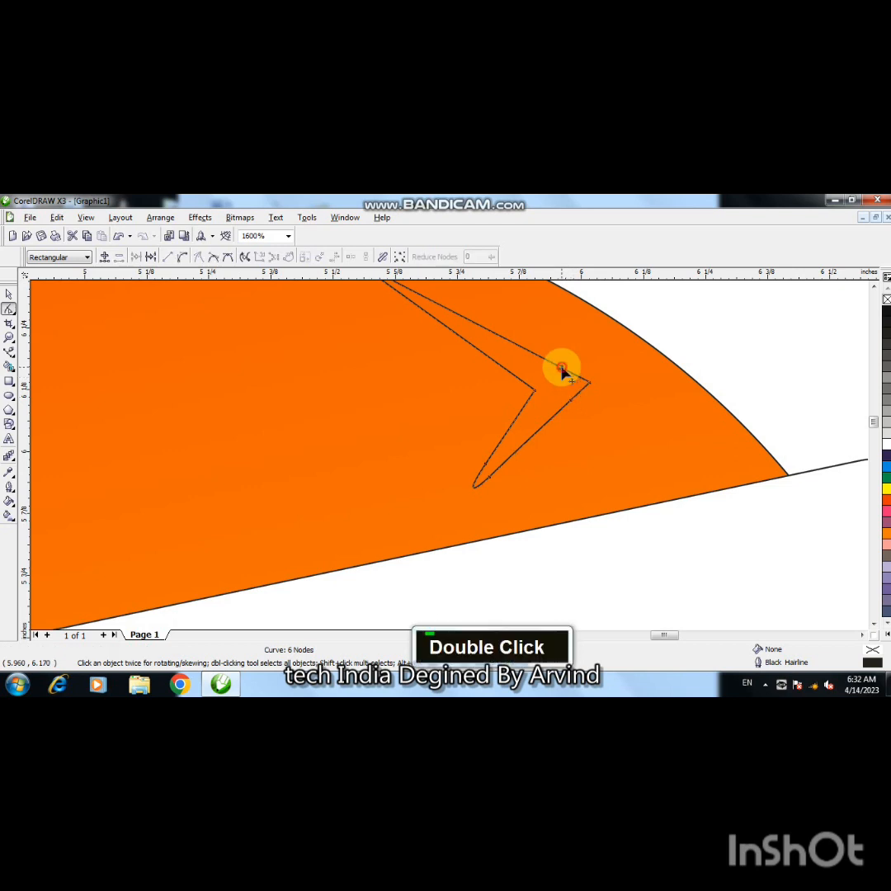
pyautogui.rightClick(577, 378)
pyautogui.click(600, 422)
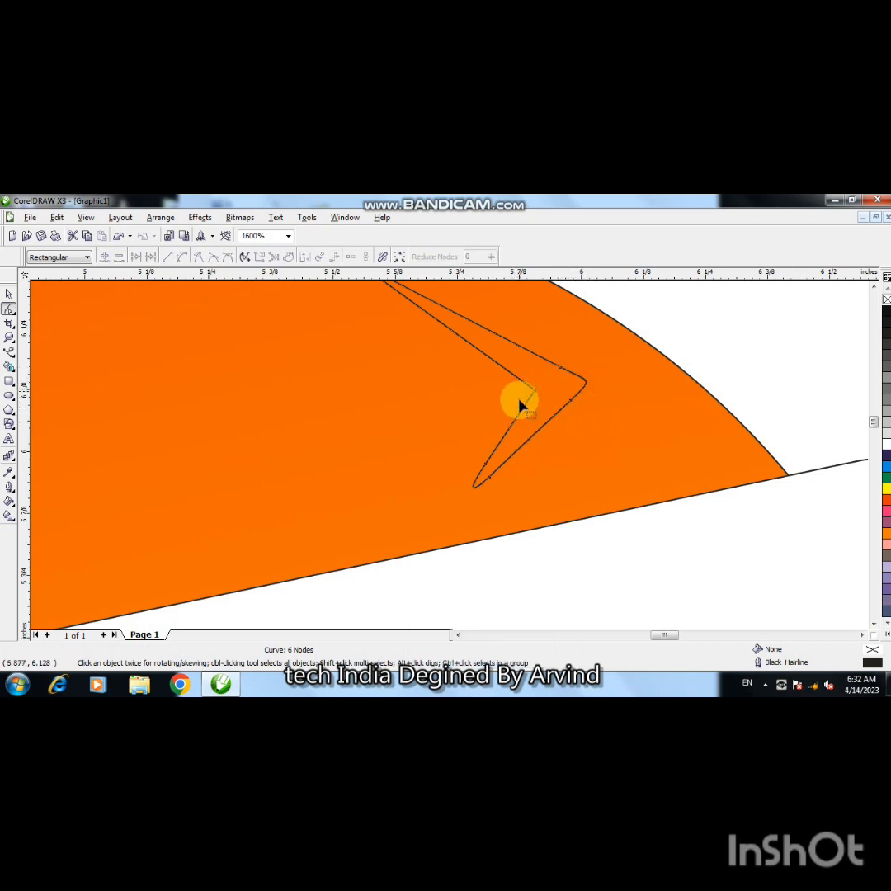
# Round the chevron's inner corner with side nodes and curve segments, and widen the outer corner's rounding by shifting its upper node up-left.
pyautogui.doubleClick(503, 369)
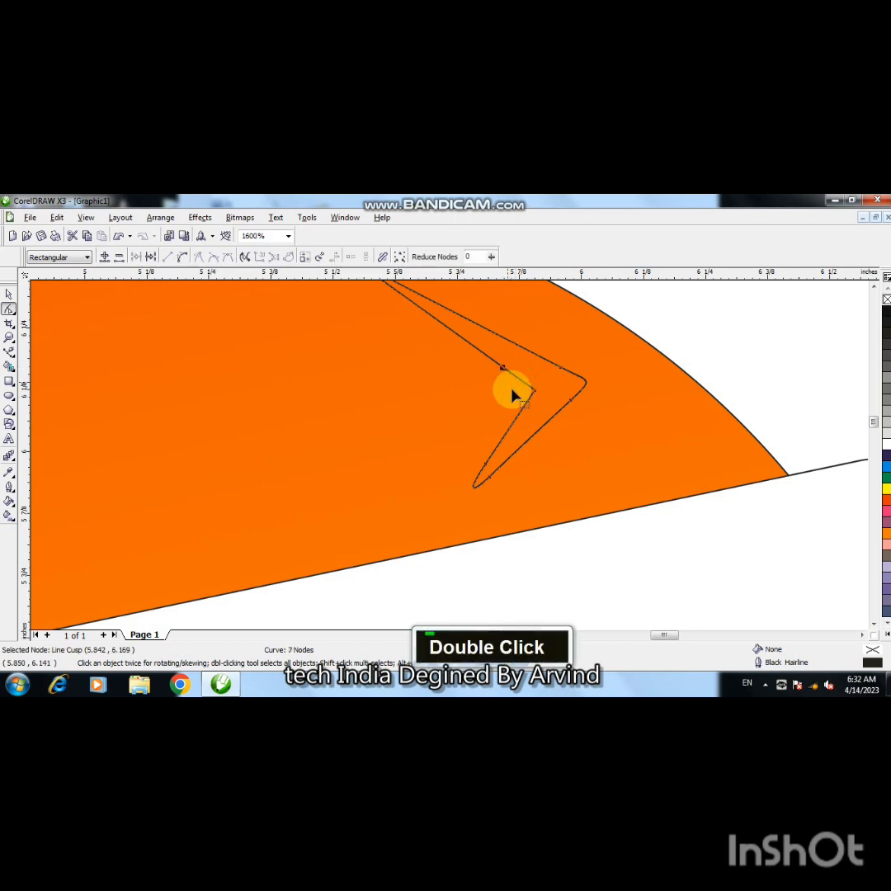
pyautogui.rightClick(521, 380)
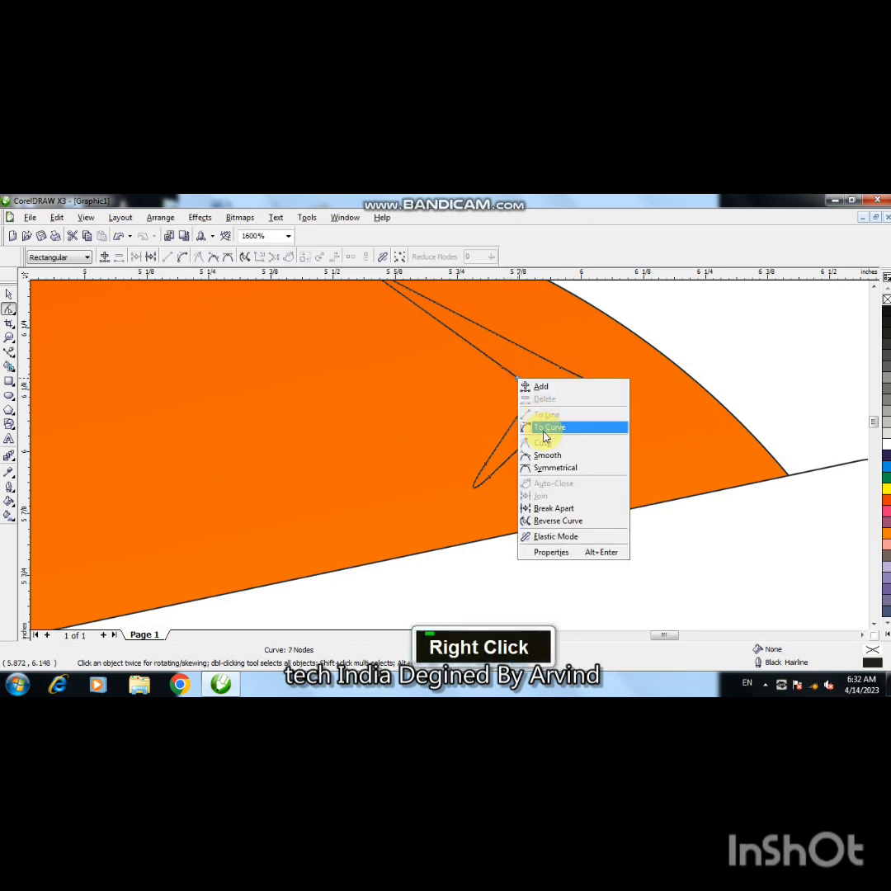
pyautogui.click(537, 429)
pyautogui.click(514, 426)
pyautogui.doubleClick(534, 393)
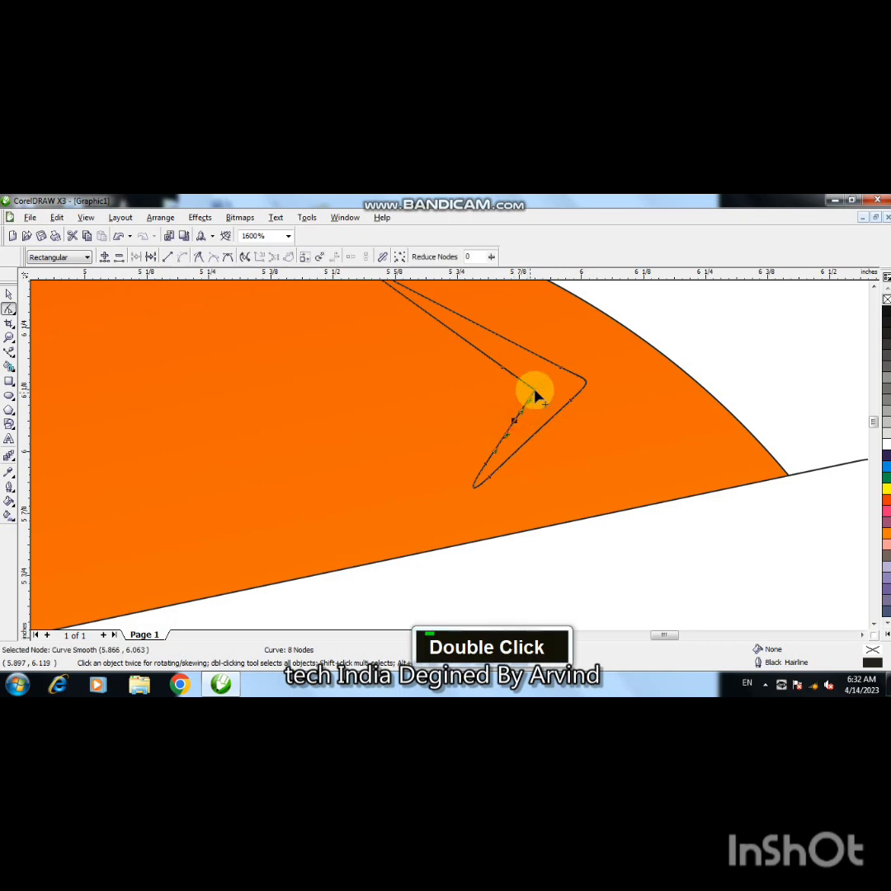
pyautogui.doubleClick(873, 291)
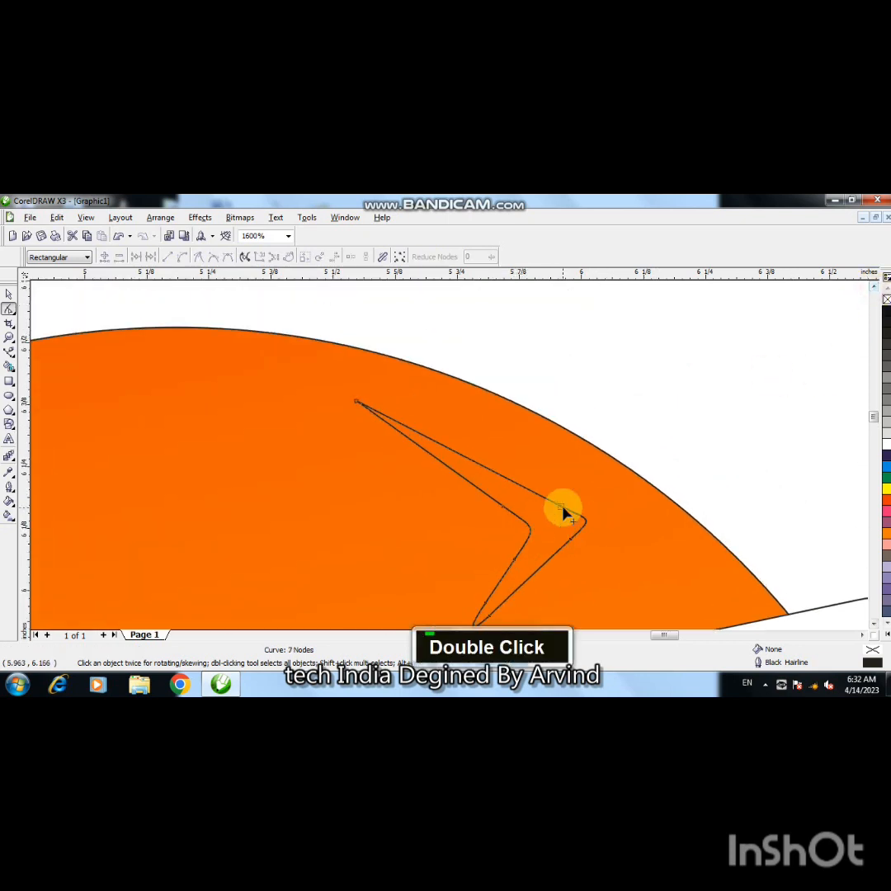
pyautogui.moveTo(561, 506); pyautogui.dragTo(539, 494)
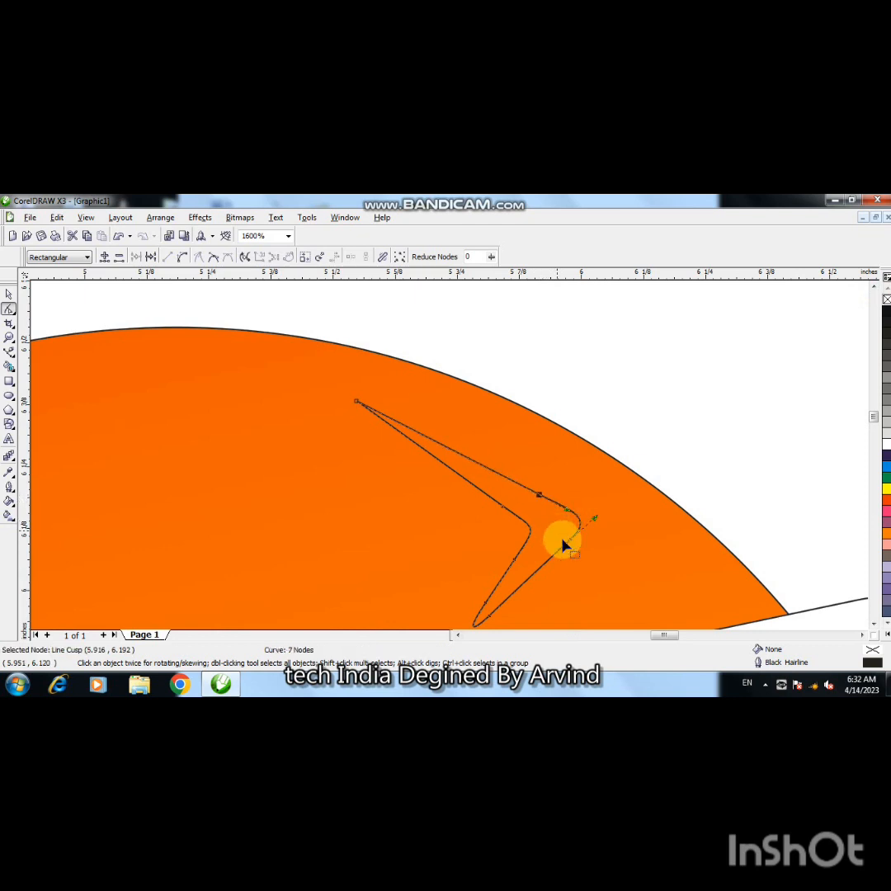
# Add a node on each edge near the chevron's upper-left tip, convert the tip segments to curves and delete the tip node.
pyautogui.rightClick(407, 442)
pyautogui.click(413, 446)
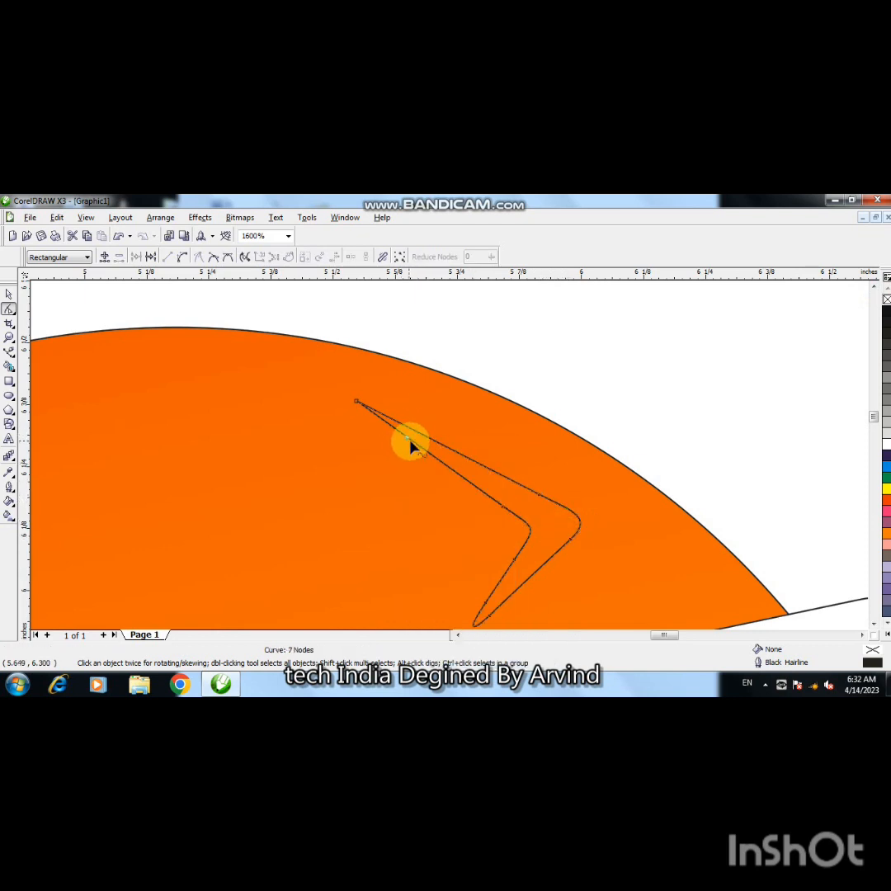
pyautogui.doubleClick(418, 446)
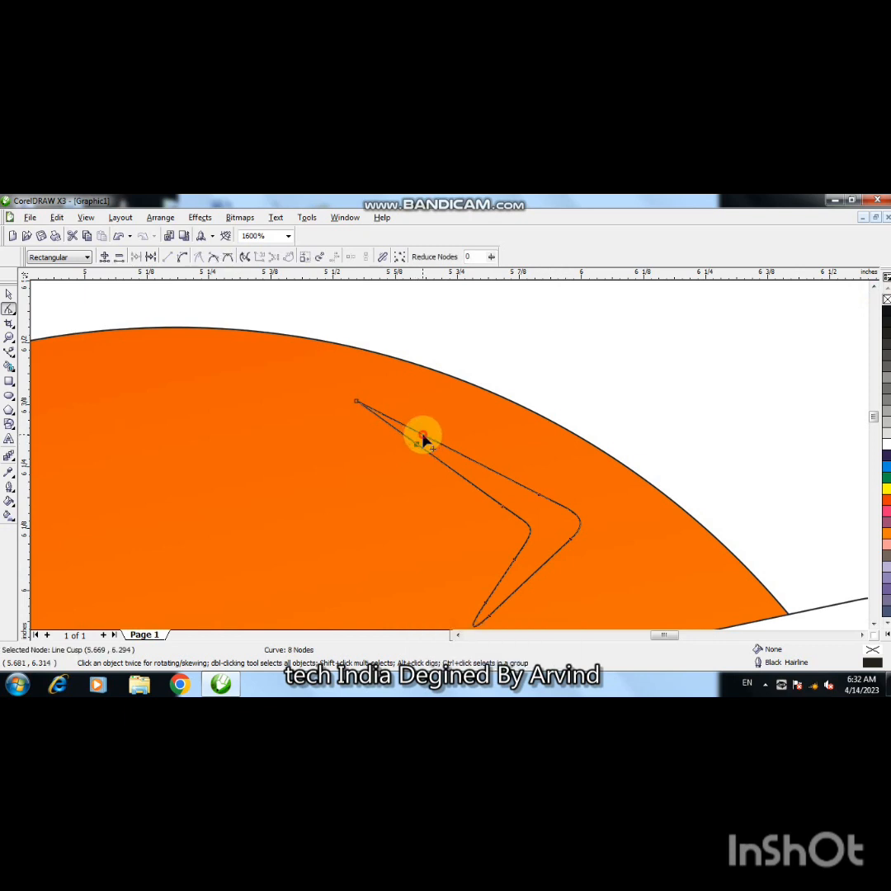
pyautogui.doubleClick(417, 439)
pyautogui.rightClick(408, 432)
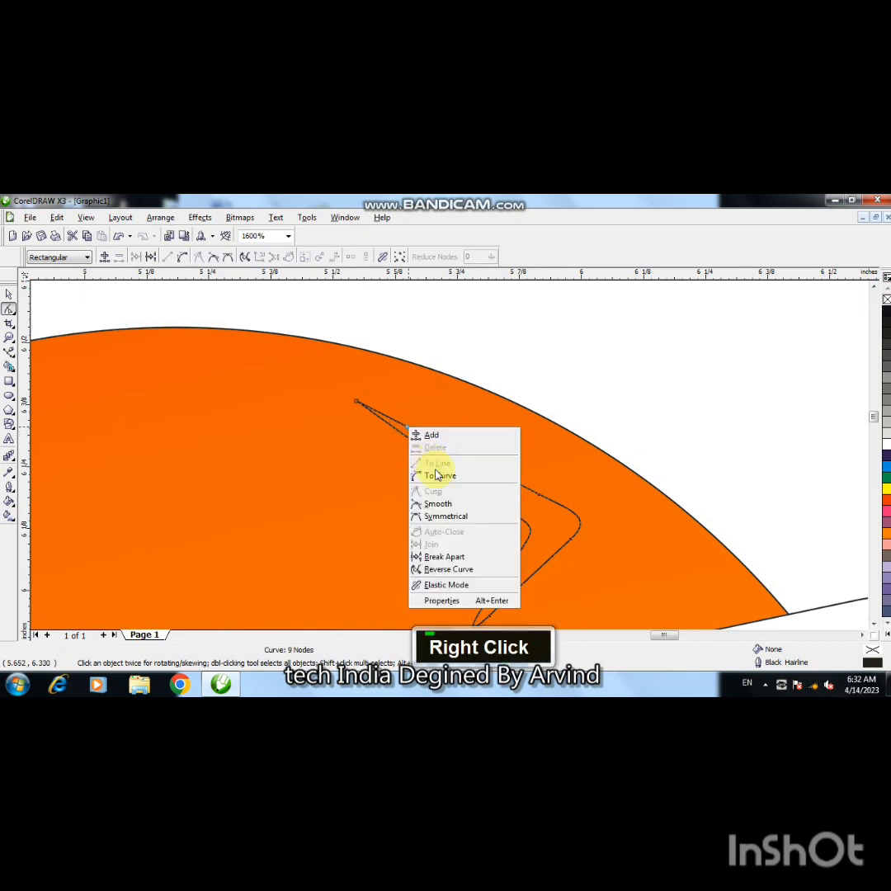
pyautogui.click(426, 471)
pyautogui.rightClick(400, 435)
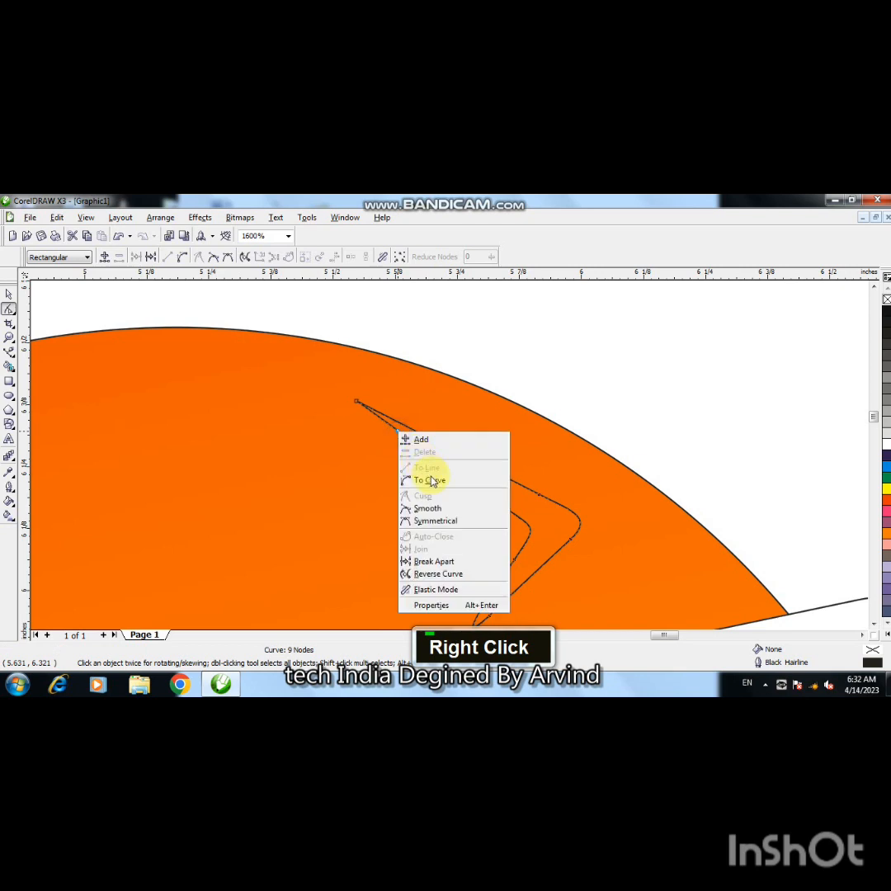
pyautogui.click(430, 474)
pyautogui.click(356, 402)
pyautogui.doubleClick(356, 402)
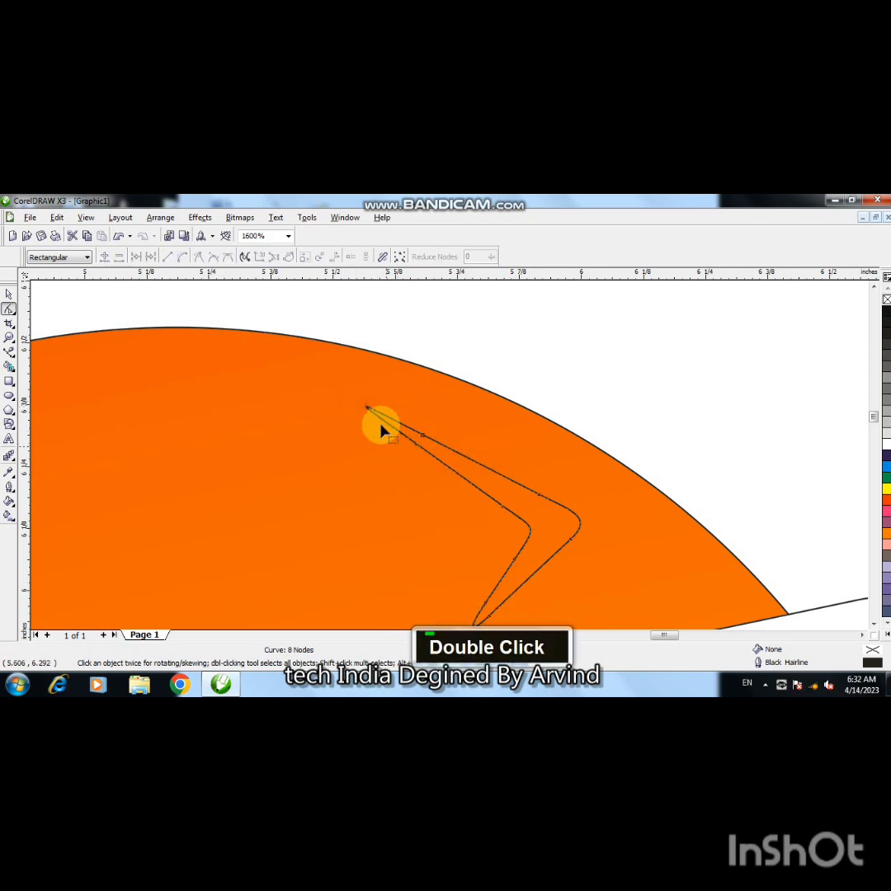
# Shorten and adjust the curve handles at the upper-left tip into a small rounded end, leaving the chevron about 0.35 by 0.39 inches.
pyautogui.rightClick(423, 439)
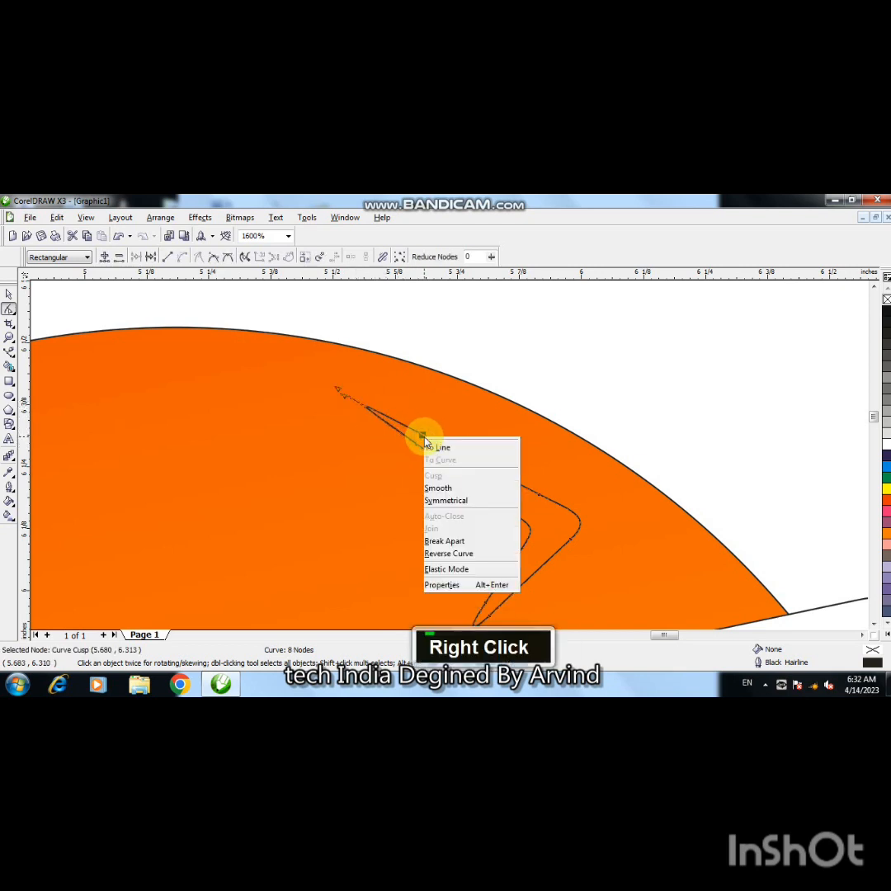
pyautogui.click(454, 474)
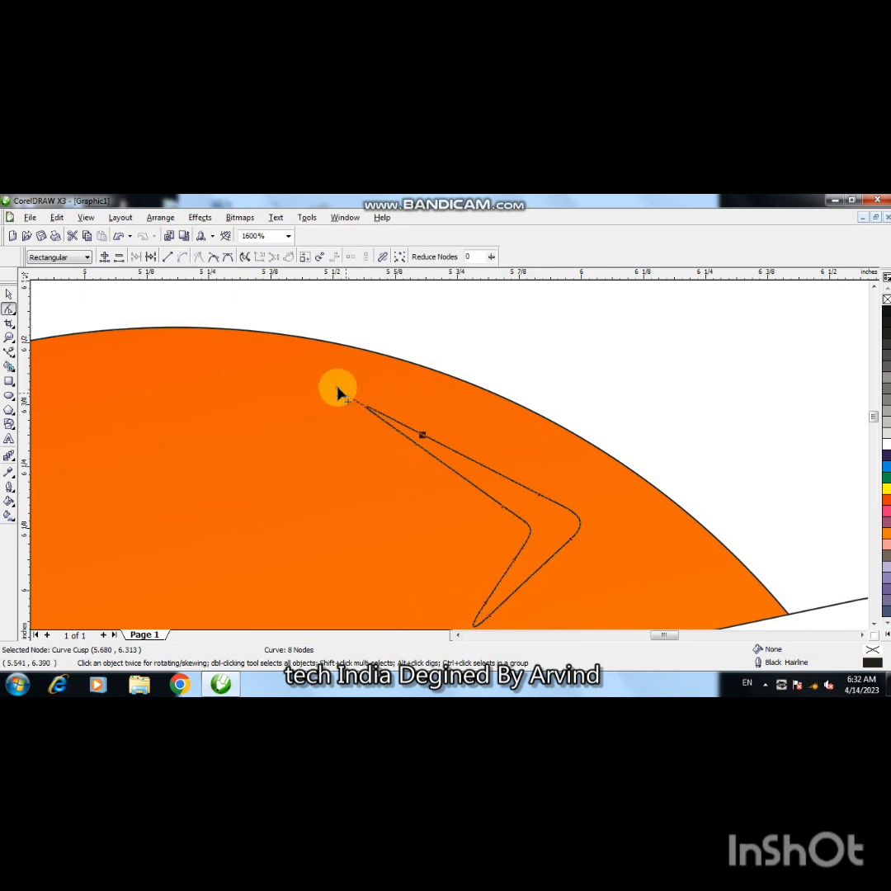
pyautogui.moveTo(347, 402); pyautogui.dragTo(421, 442)
pyautogui.moveTo(351, 400); pyautogui.dragTo(398, 428)
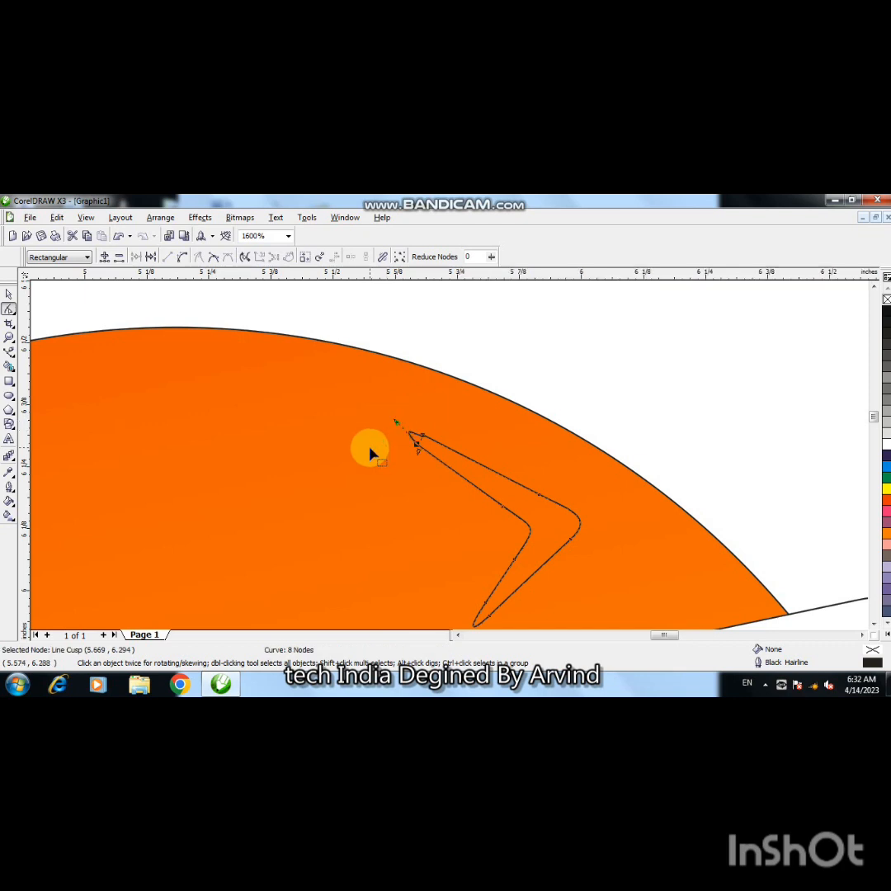
pyautogui.click(418, 442)
pyautogui.click(421, 441)
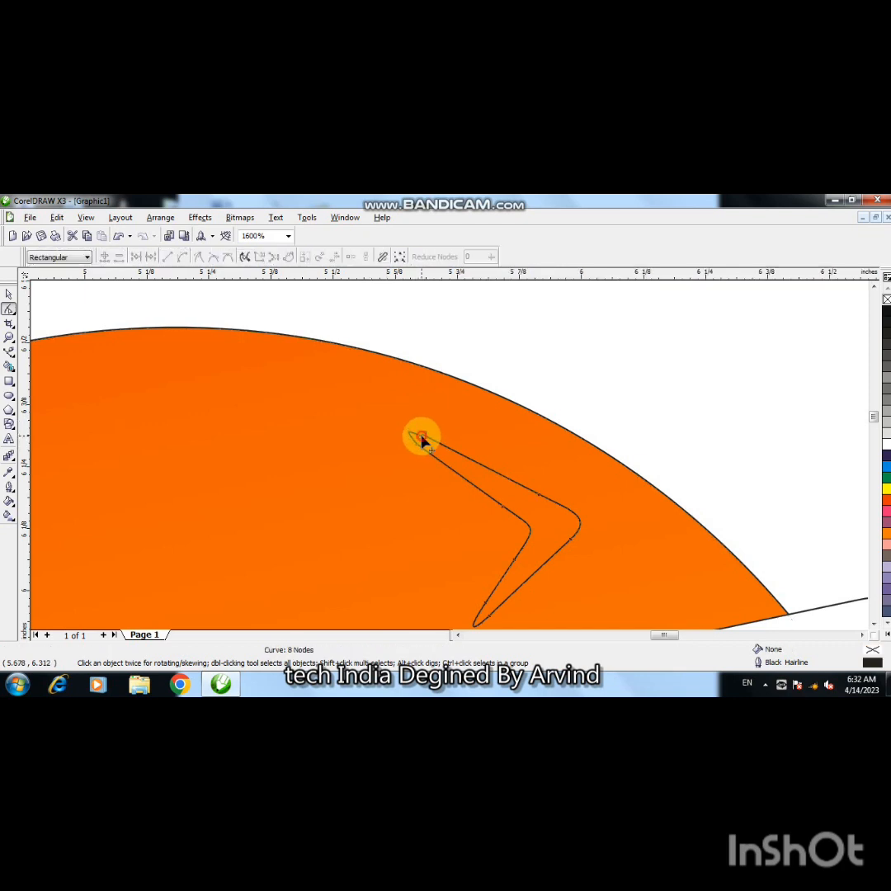
pyautogui.click(423, 435)
pyautogui.moveTo(418, 454); pyautogui.dragTo(412, 446)
pyautogui.click(415, 435)
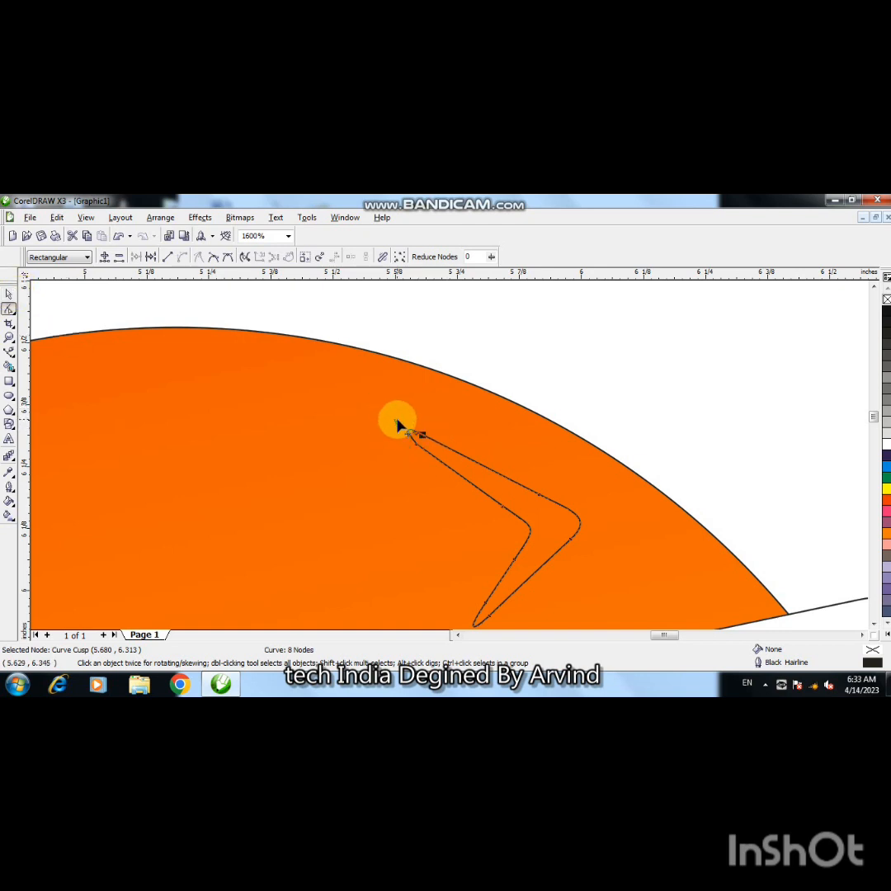
pyautogui.moveTo(396, 422); pyautogui.dragTo(396, 429)
pyautogui.click(384, 451)
# Fill the rounded chevron highlight with white and remove its outline.
pyautogui.click(9, 296)
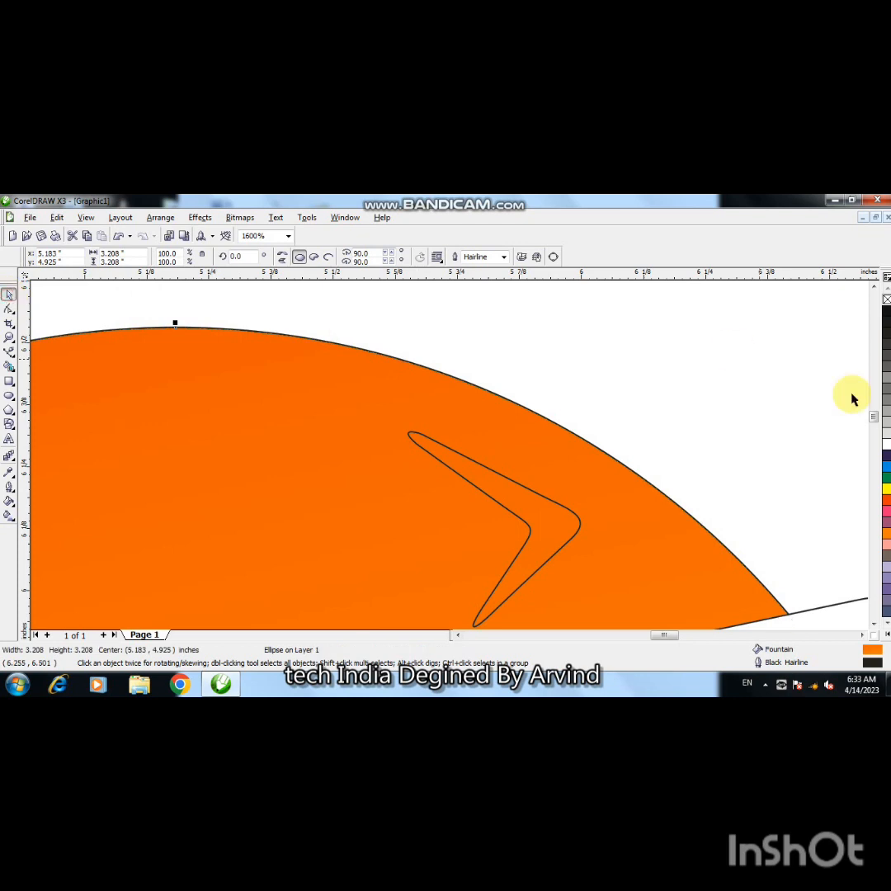
pyautogui.click(538, 576)
pyautogui.click(538, 570)
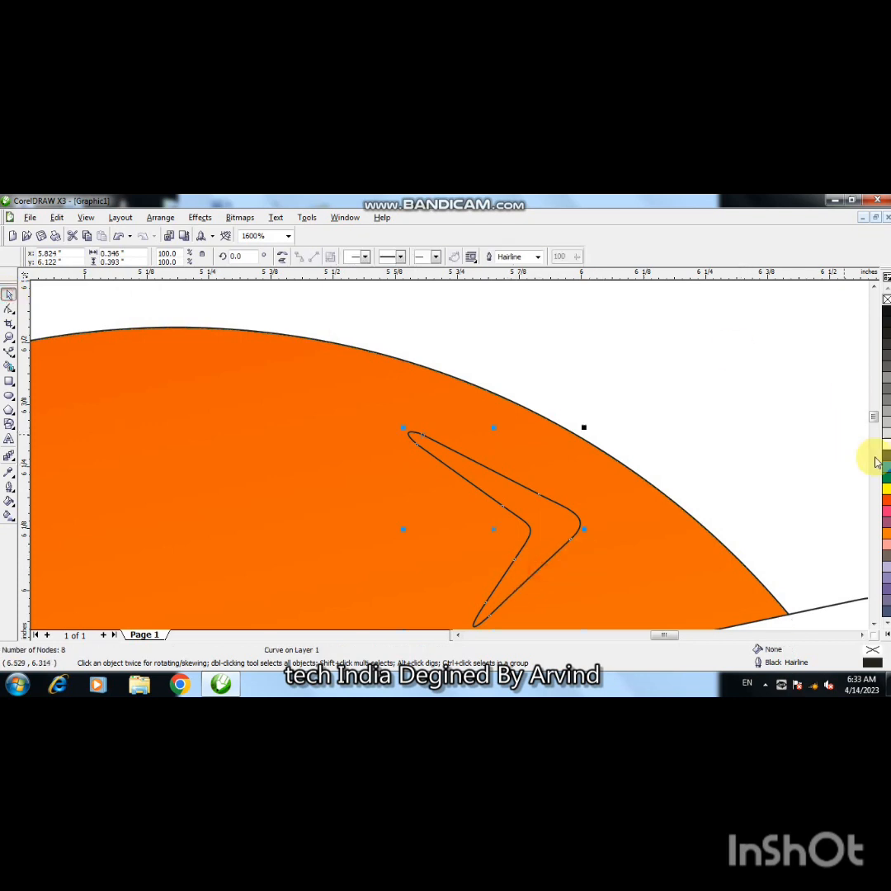
pyautogui.click(887, 446)
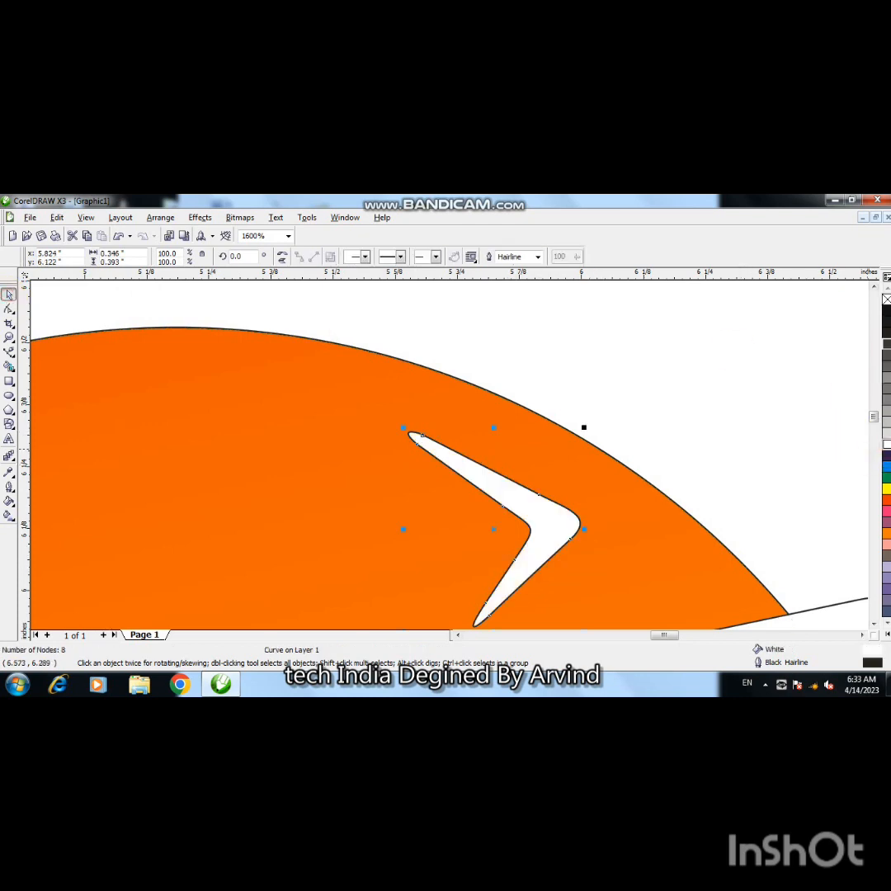
pyautogui.rightClick(886, 302)
pyautogui.click(802, 363)
pyautogui.press('F3')
pyautogui.press('F3')
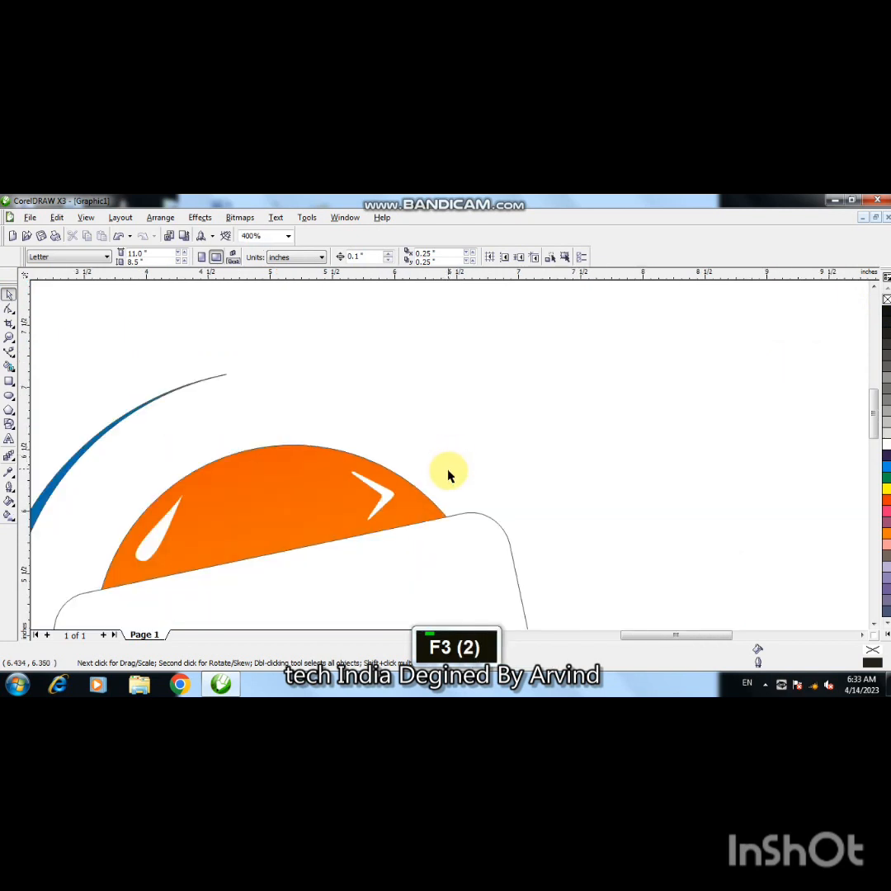
# Place a left-right mirrored duplicate of the white teardrop highlight on the circle's lower yellow section.
pyautogui.press('F3')
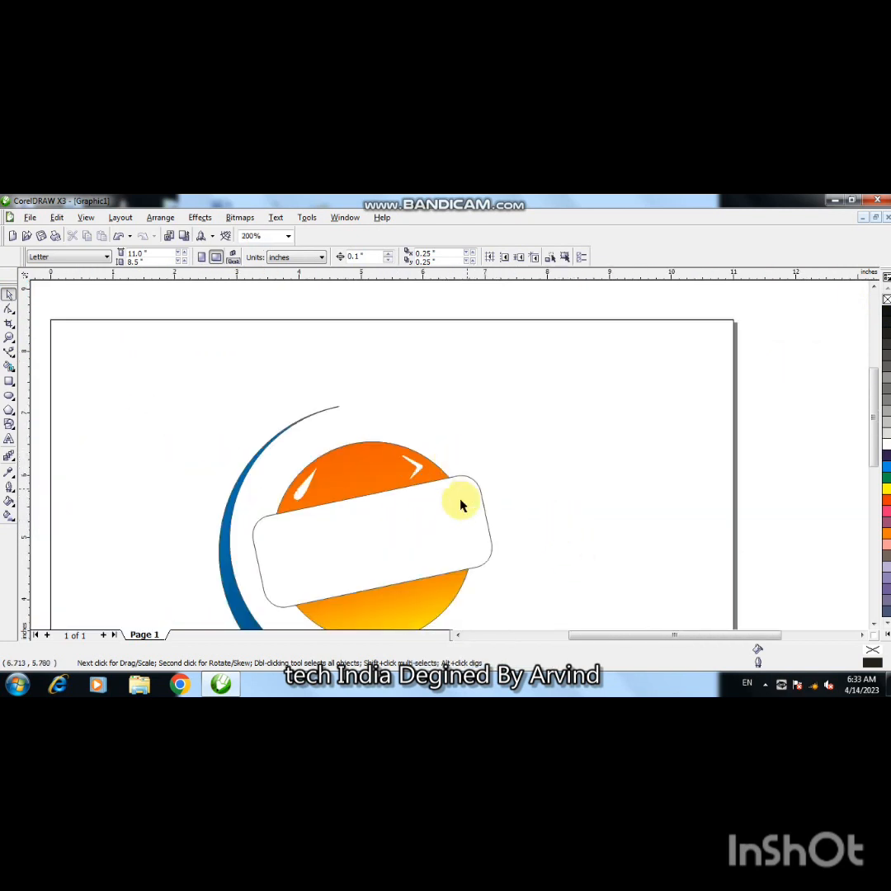
pyautogui.click(303, 491)
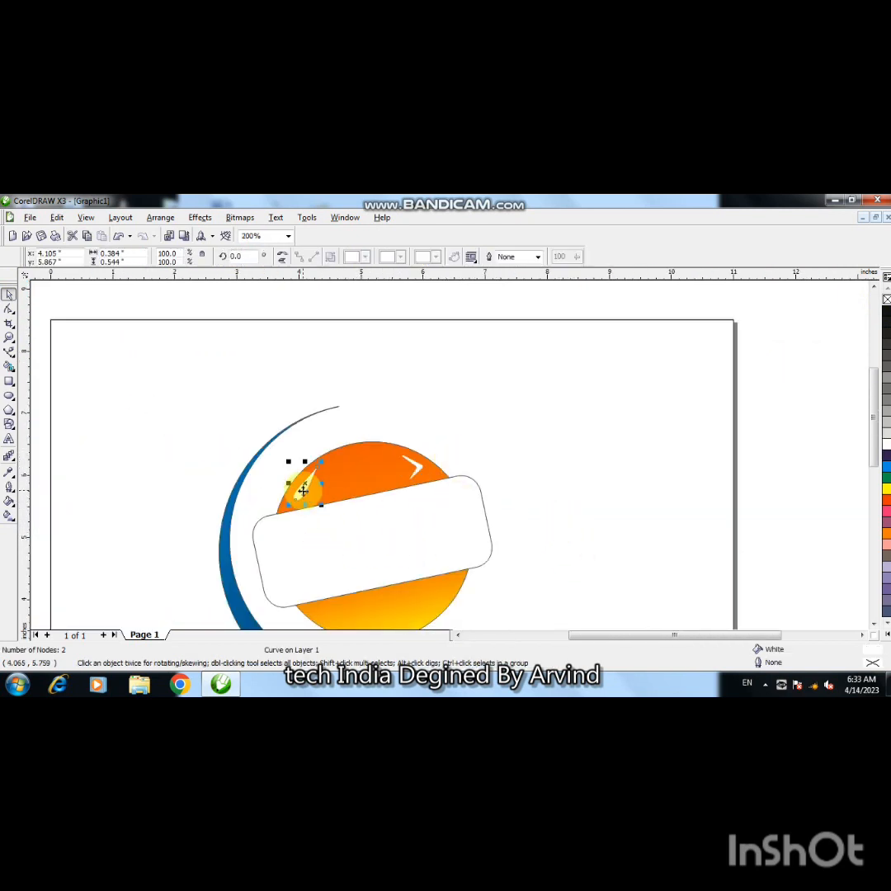
pyautogui.press('+')
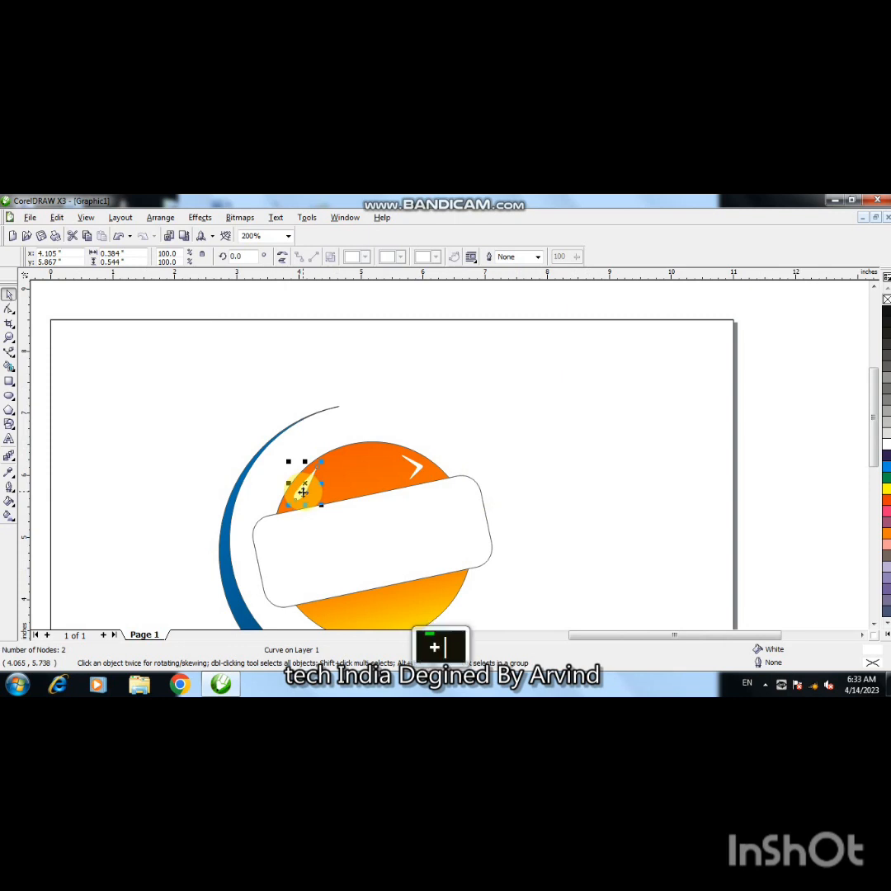
pyautogui.click(281, 260)
pyautogui.moveTo(305, 487); pyautogui.dragTo(388, 619)
pyautogui.doubleClick(873, 625)
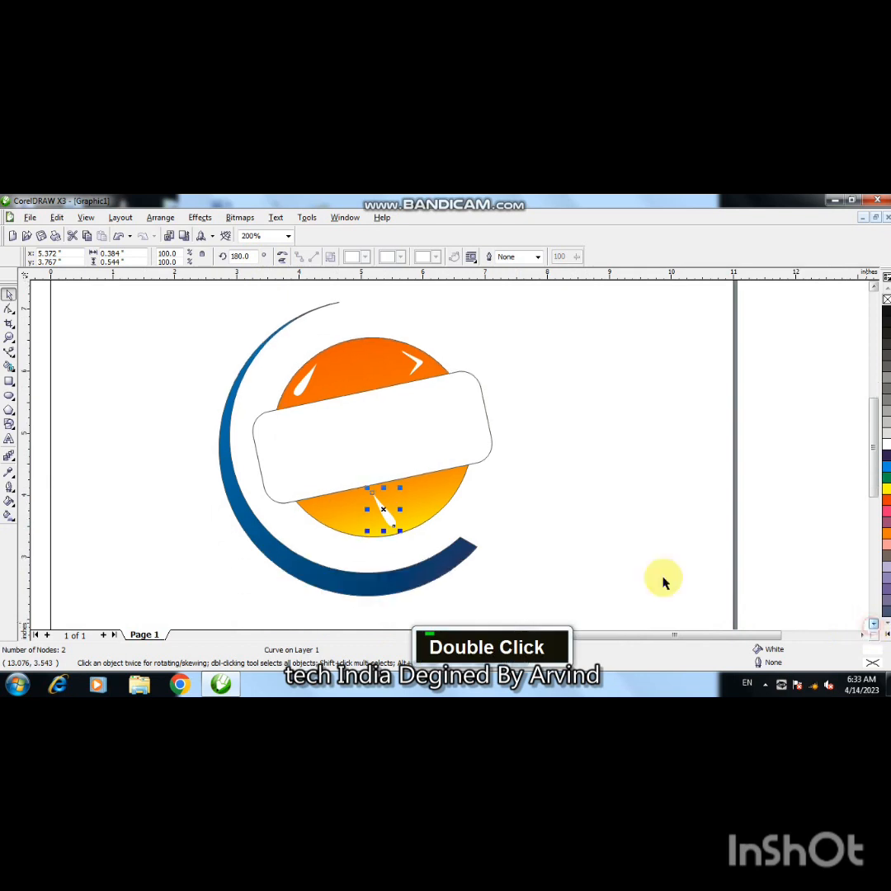
# Rotate the duplicated teardrop and fit it along the circle's lower-right edge, with its wide end pointing up-right.
pyautogui.click(389, 527)
pyautogui.moveTo(401, 537); pyautogui.dragTo(439, 503)
pyautogui.click(400, 513)
pyautogui.click(393, 511)
pyautogui.click(393, 512)
pyautogui.click(392, 510)
pyautogui.click(535, 528)
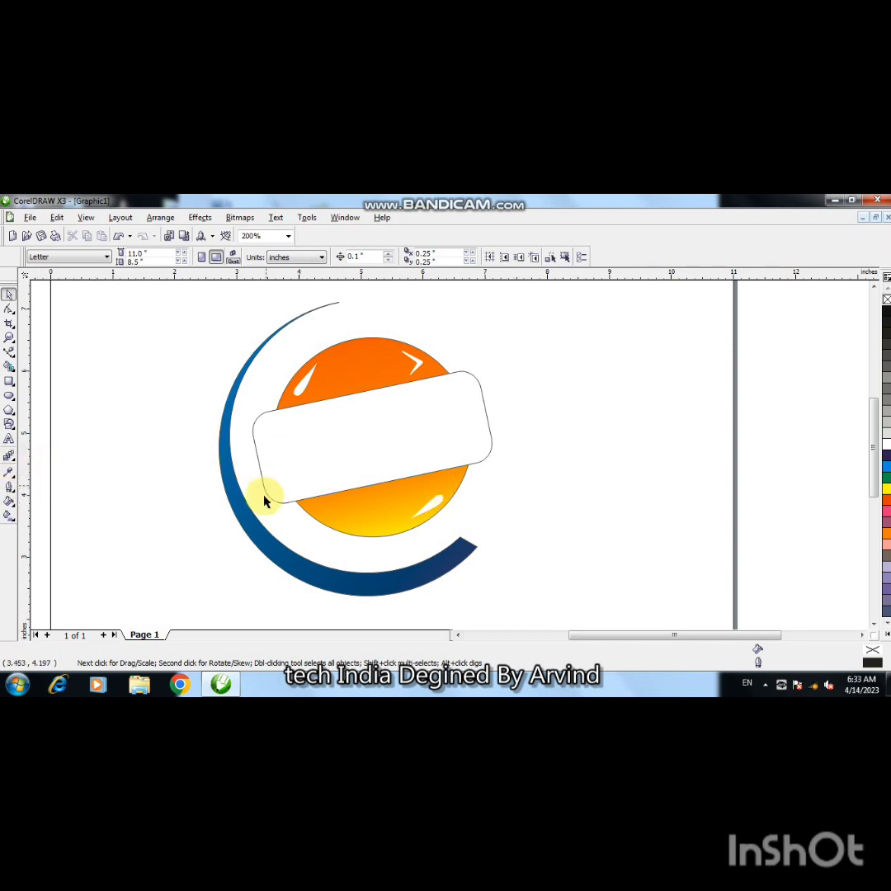
# Remove the outlines from the blue crescent and the orange-yellow circle.
pyautogui.click(236, 520)
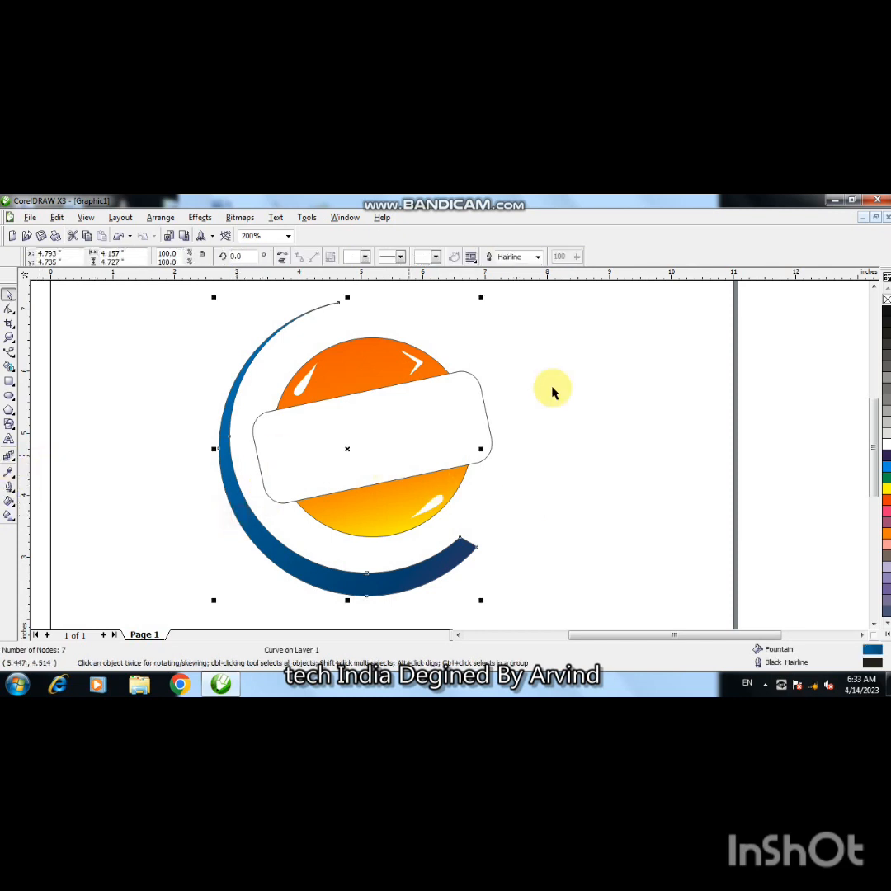
pyautogui.rightClick(886, 299)
pyautogui.click(581, 424)
pyautogui.click(355, 511)
pyautogui.rightClick(886, 300)
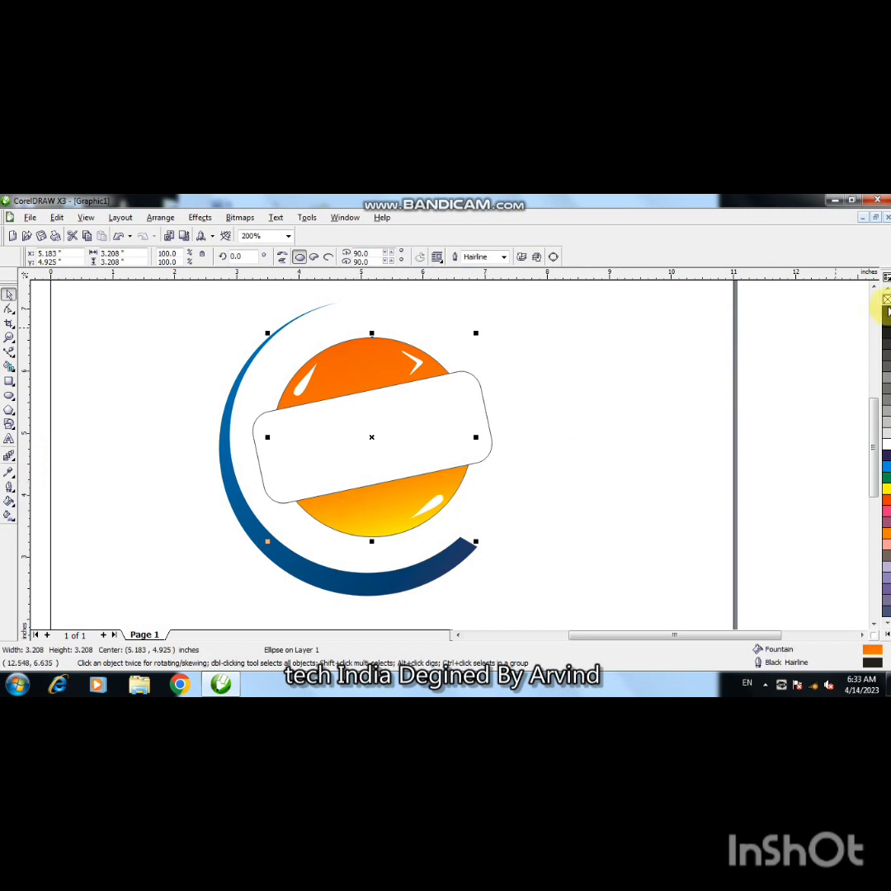
pyautogui.click(599, 398)
# Try the tilted white banner without an outline and restore its black hairline outline.
pyautogui.click(484, 412)
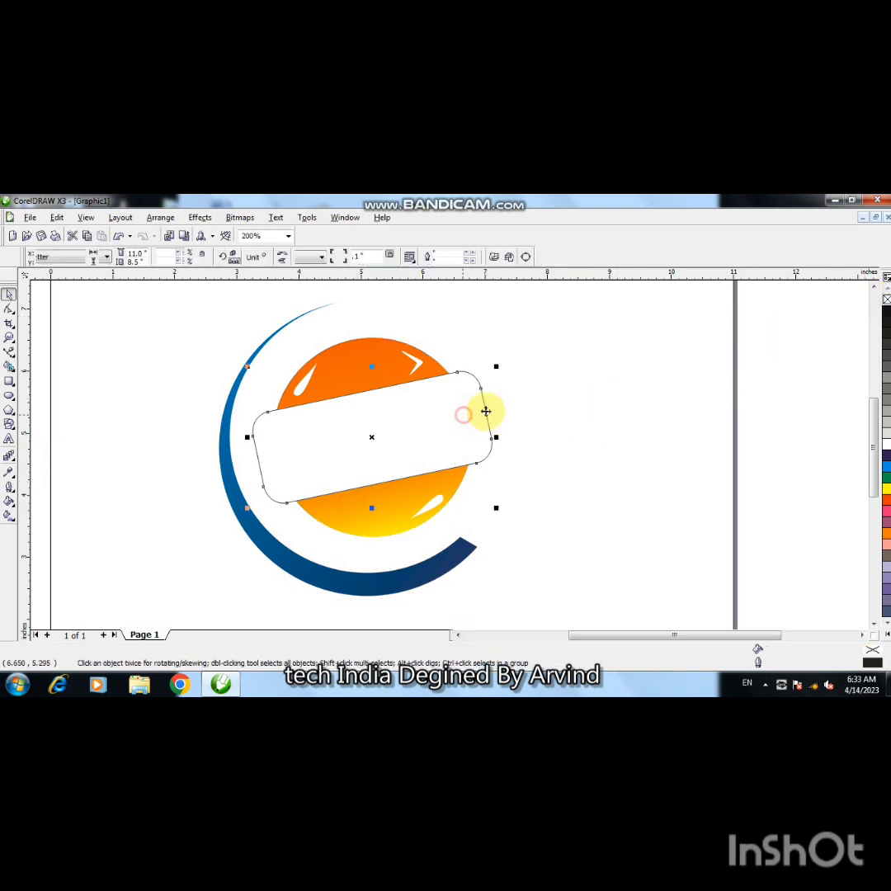
pyautogui.rightClick(886, 301)
pyautogui.click(591, 408)
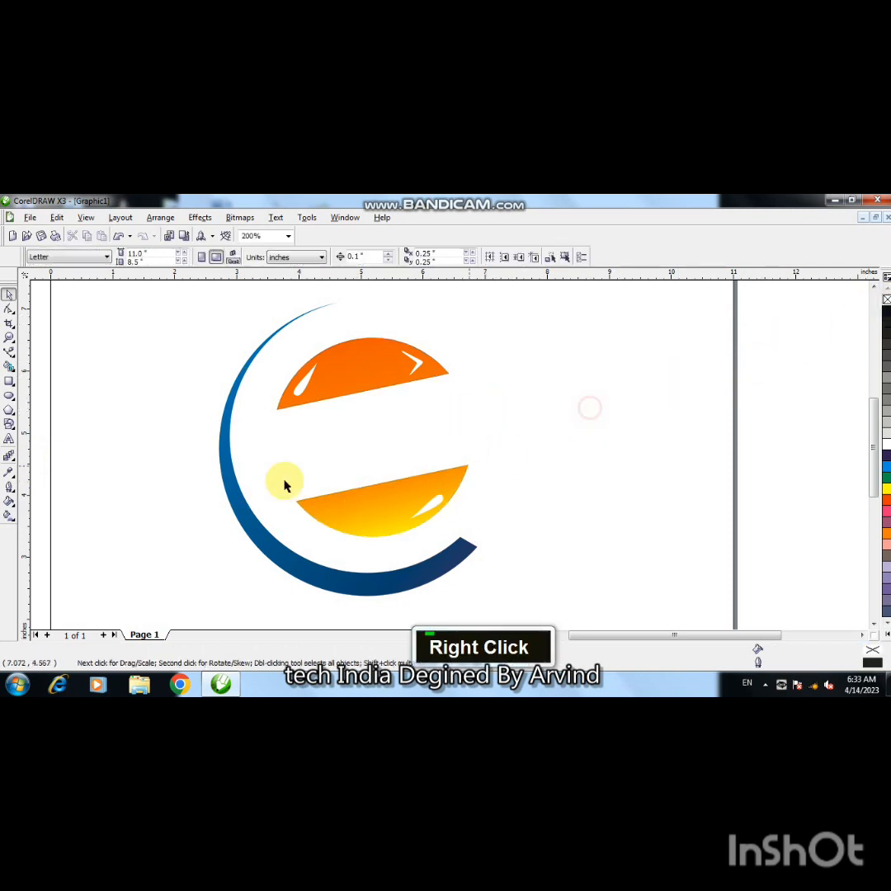
pyautogui.click(321, 436)
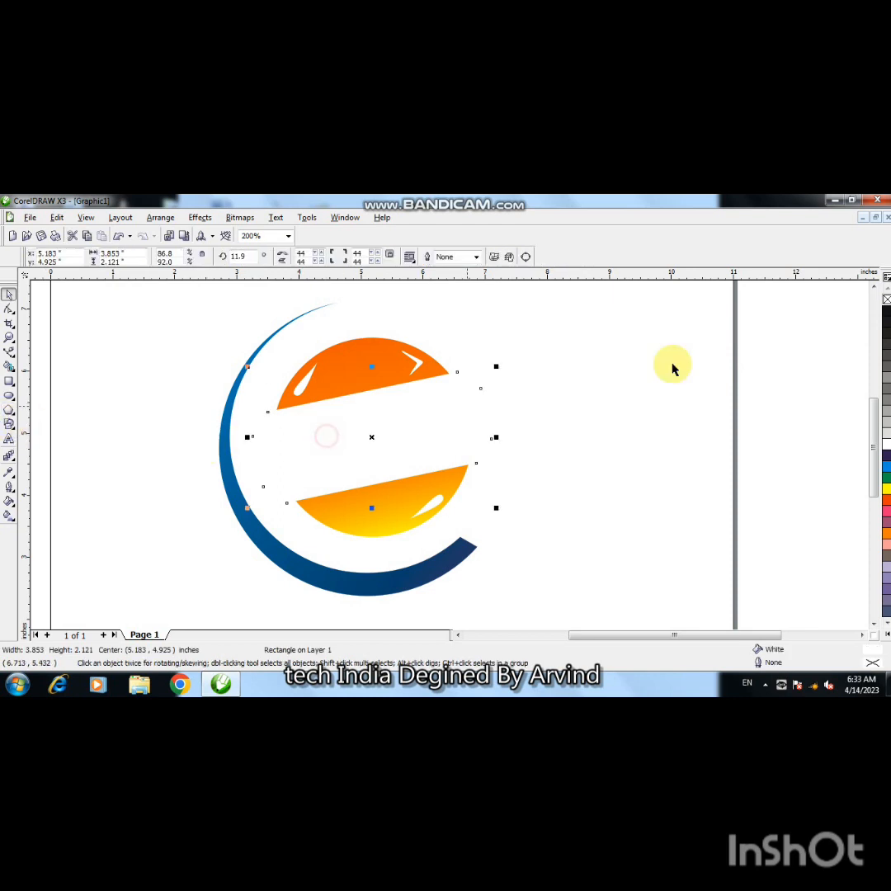
pyautogui.rightClick(886, 318)
# Add the artistic text BURGER in the empty area beside the logo and KING as a separate text object below it.
pyautogui.click(9, 439)
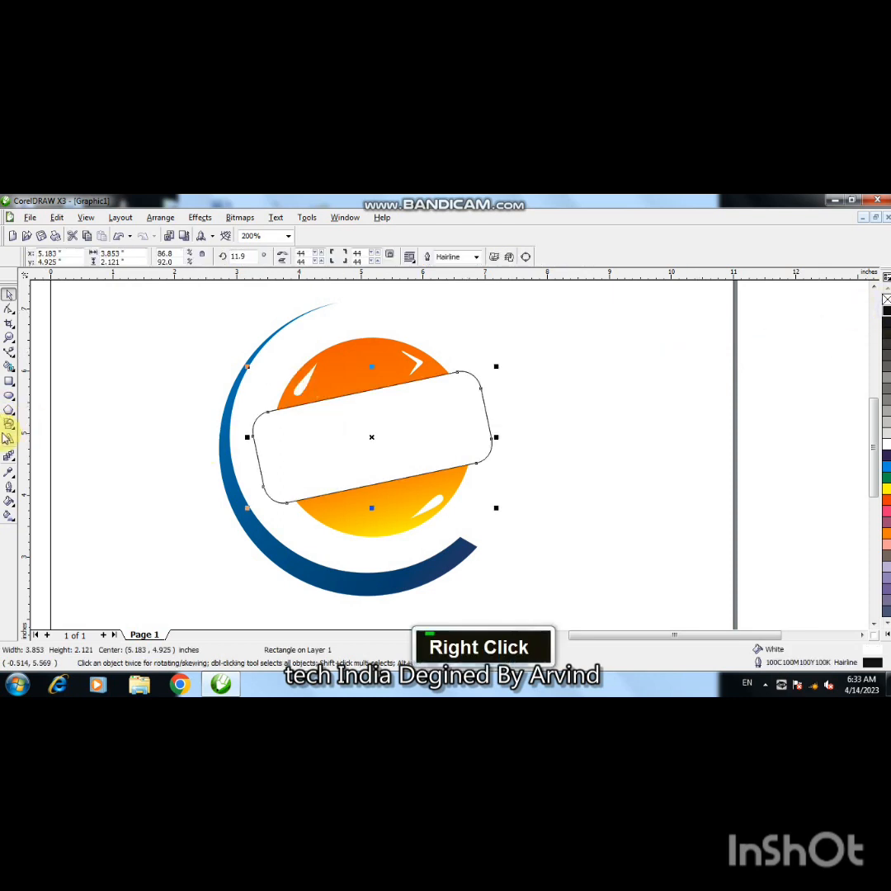
pyautogui.click(566, 421)
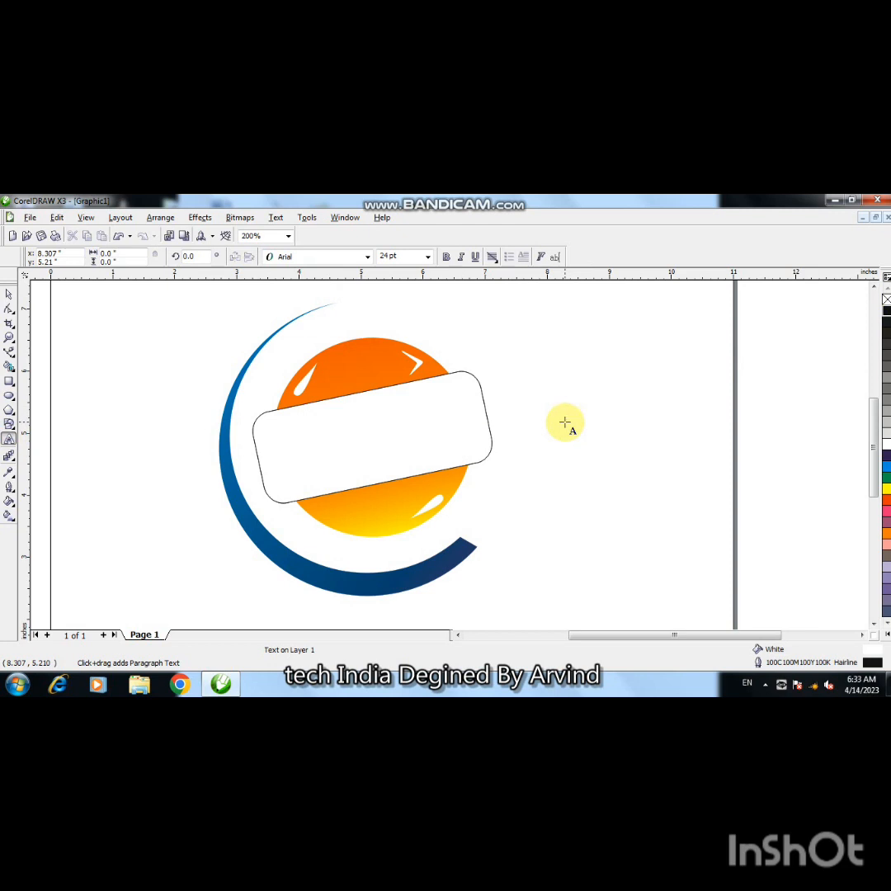
pyautogui.press('capslock')
pyautogui.write('BURGER')
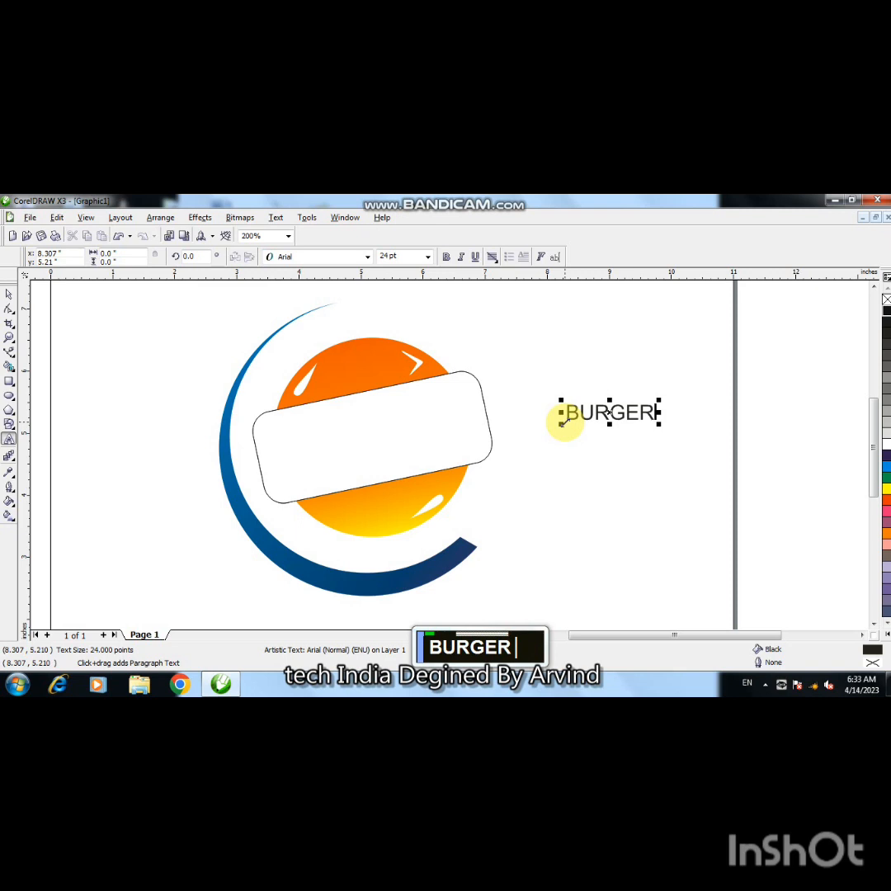
pyautogui.doubleClick(585, 460)
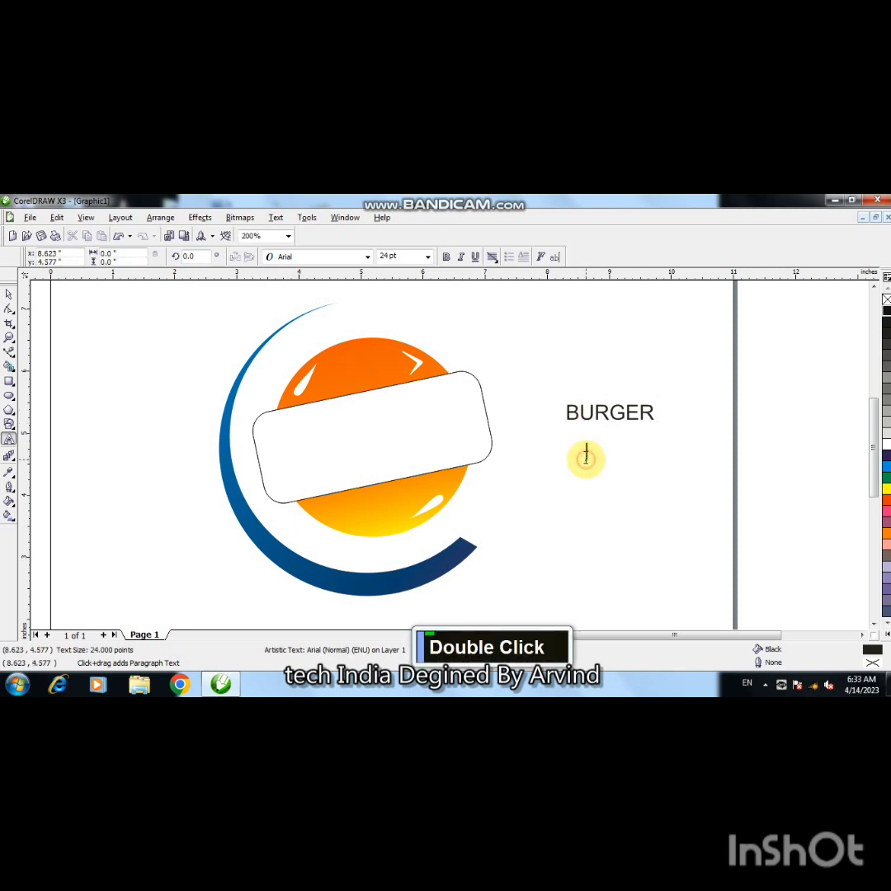
pyautogui.write('KIN')
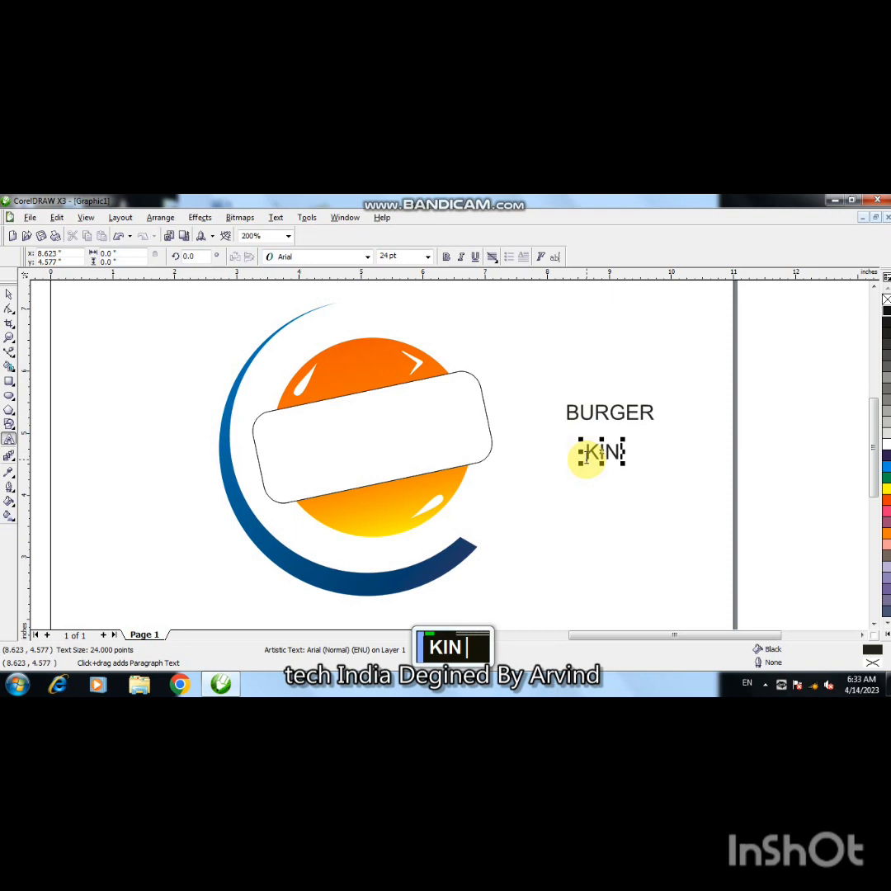
pyautogui.write('G')
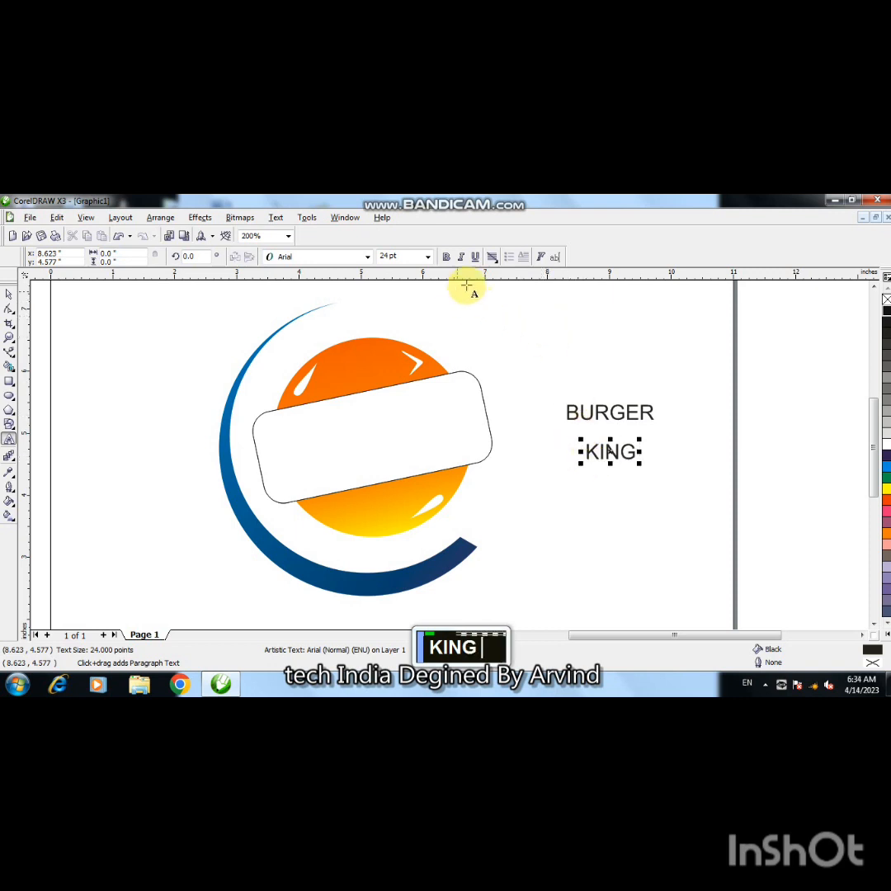
# Set the font of the KING text to Arial Black.
pyautogui.click(366, 259)
pyautogui.doubleClick(367, 259)
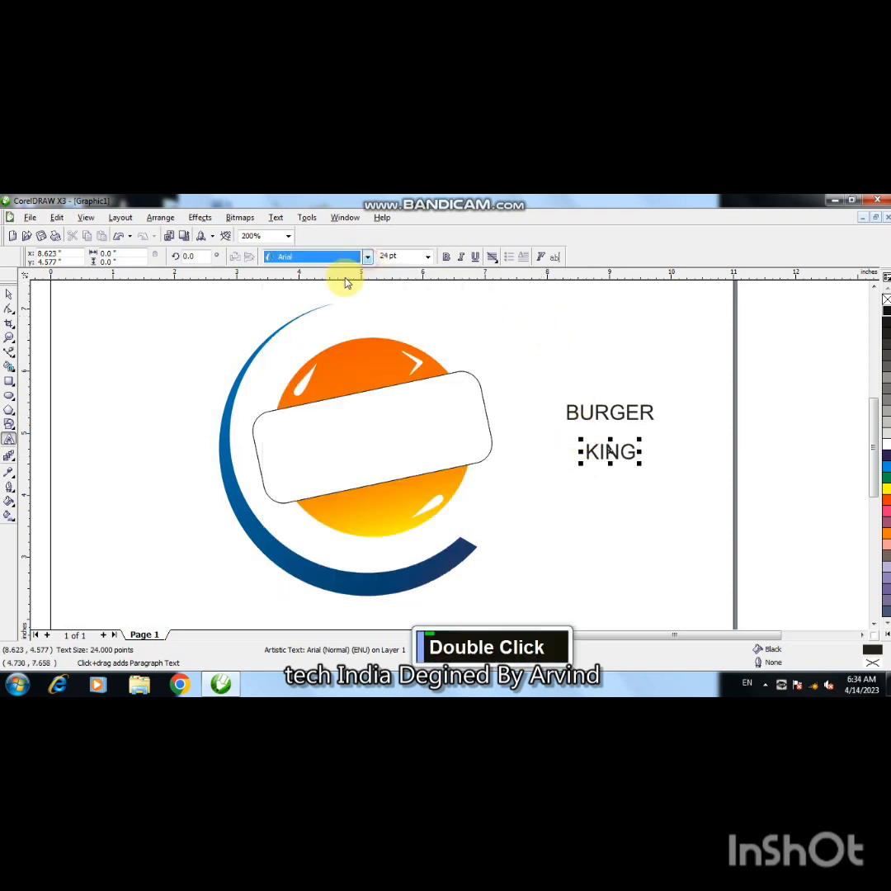
pyautogui.click(368, 260)
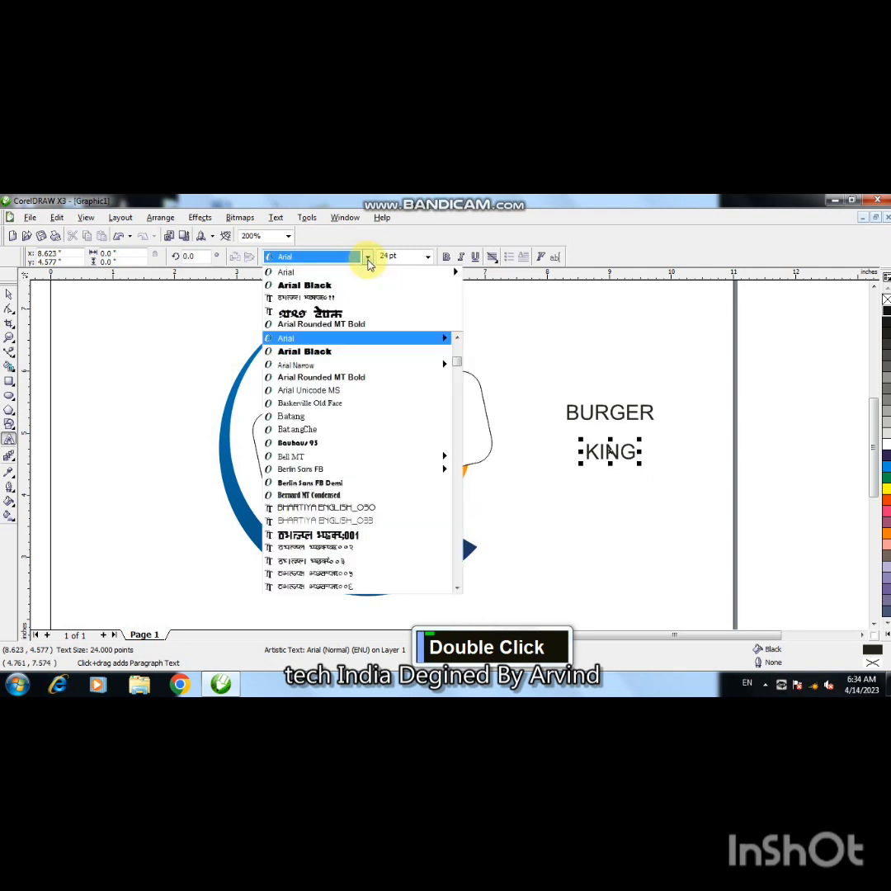
pyautogui.click(330, 286)
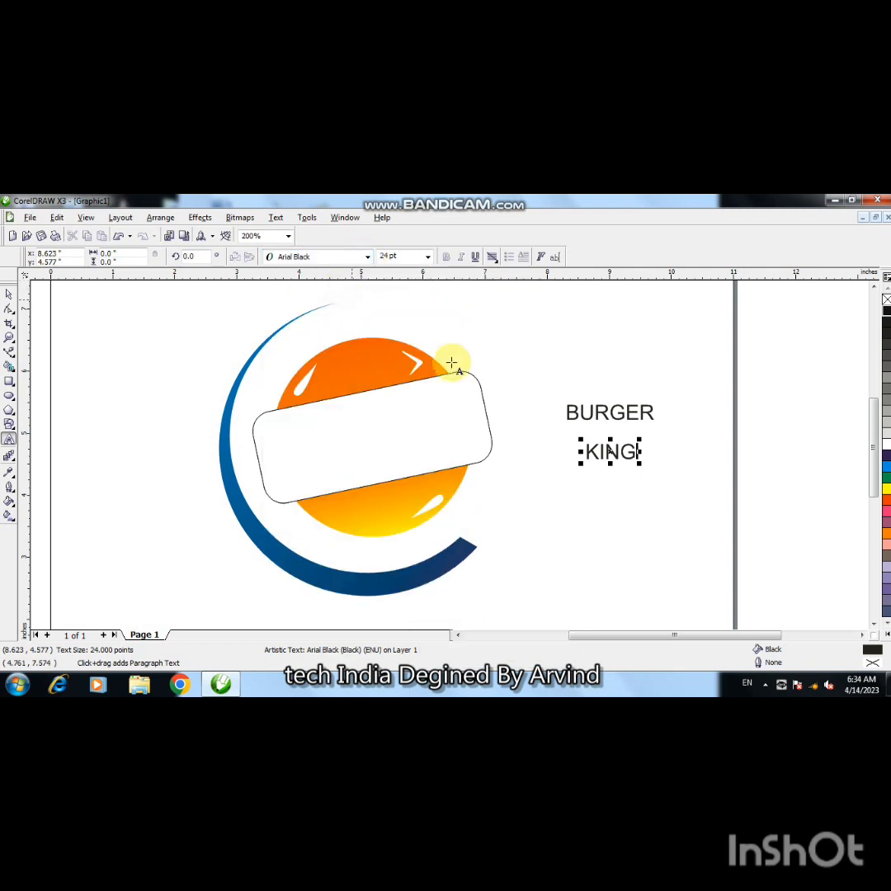
pyautogui.click(10, 295)
pyautogui.click(368, 261)
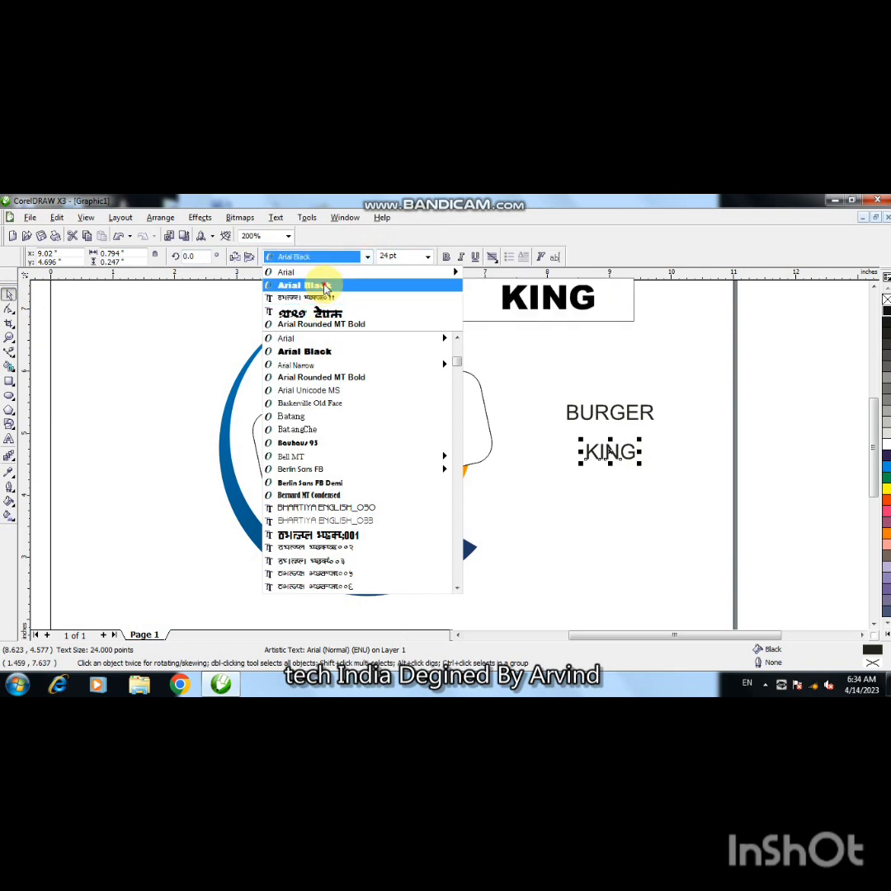
pyautogui.click(322, 286)
# Set the font of the BURGER text to Arial Rounded MT Bold.
pyautogui.click(607, 415)
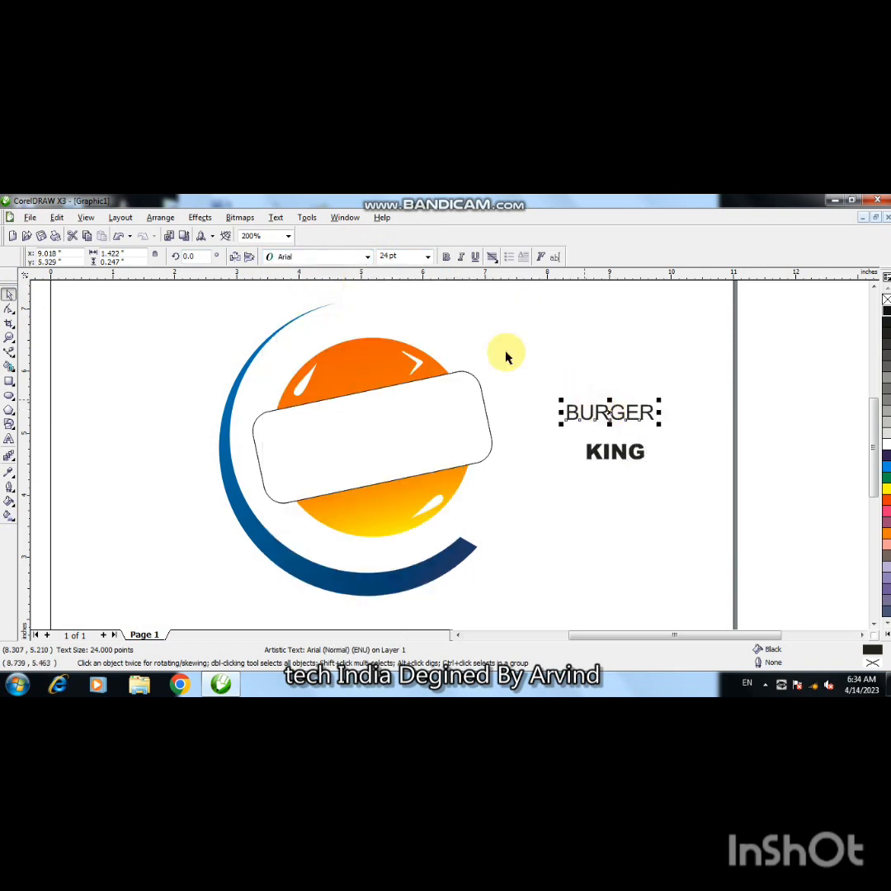
pyautogui.click(368, 257)
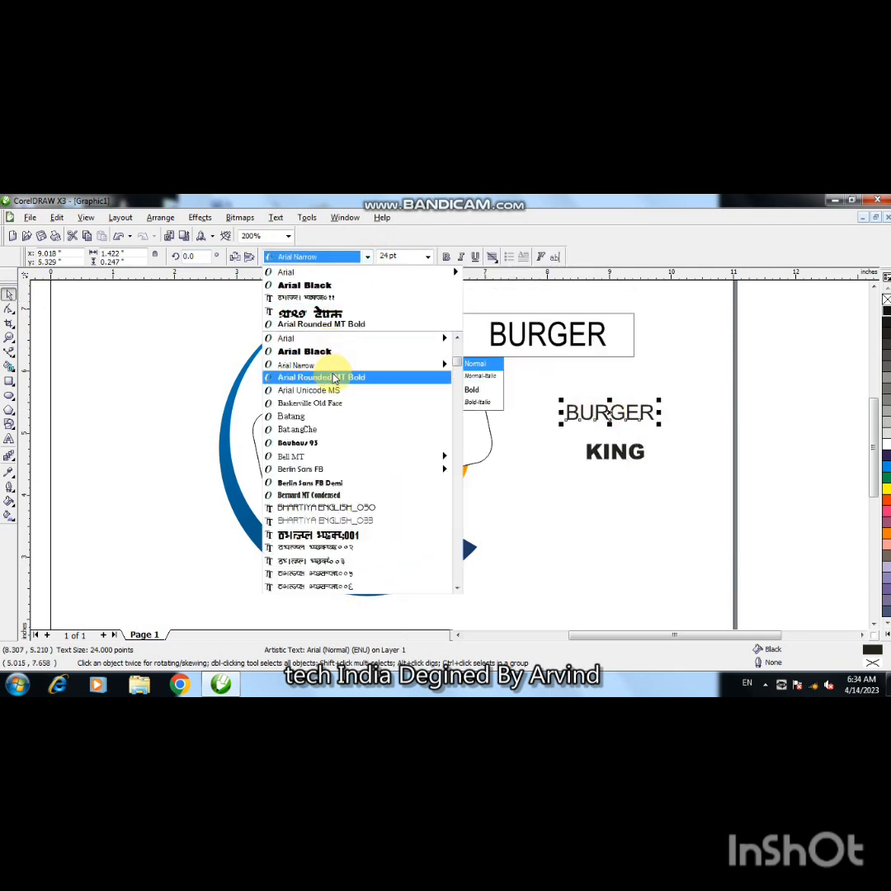
pyautogui.click(330, 377)
# Move BURGER onto the banner's upper part, enlarge it to about 44 pt and rotate it 12 degrees to match the banner.
pyautogui.moveTo(611, 413); pyautogui.dragTo(330, 421)
pyautogui.press('F2')
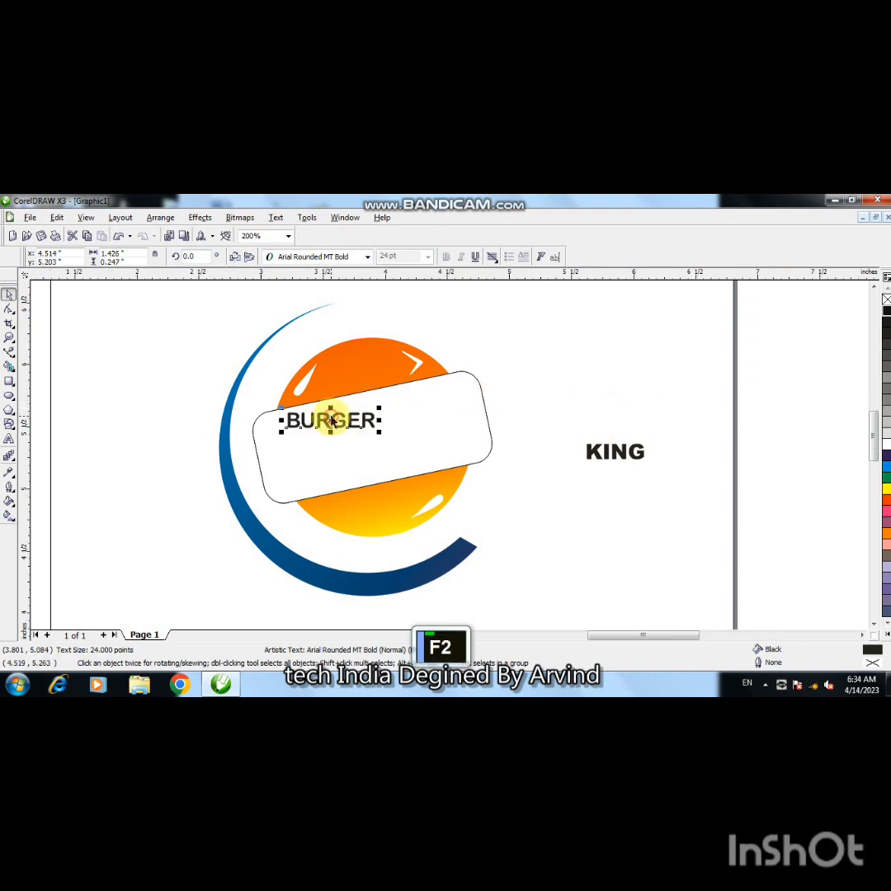
pyautogui.click(330, 420)
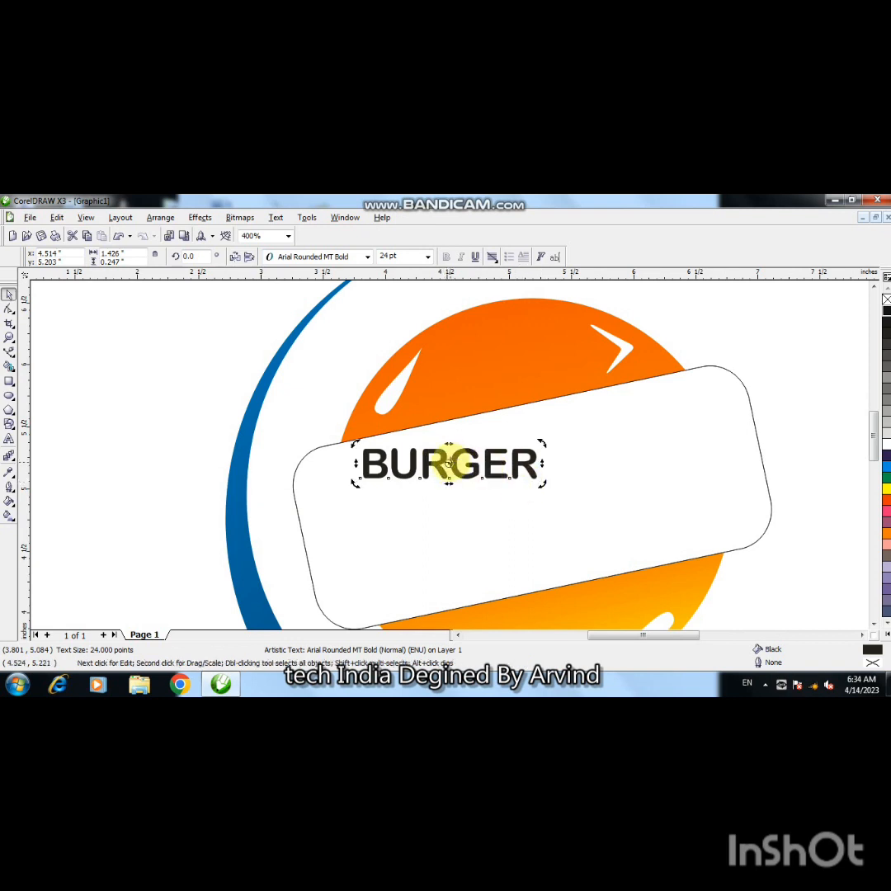
pyautogui.moveTo(542, 485); pyautogui.dragTo(611, 447)
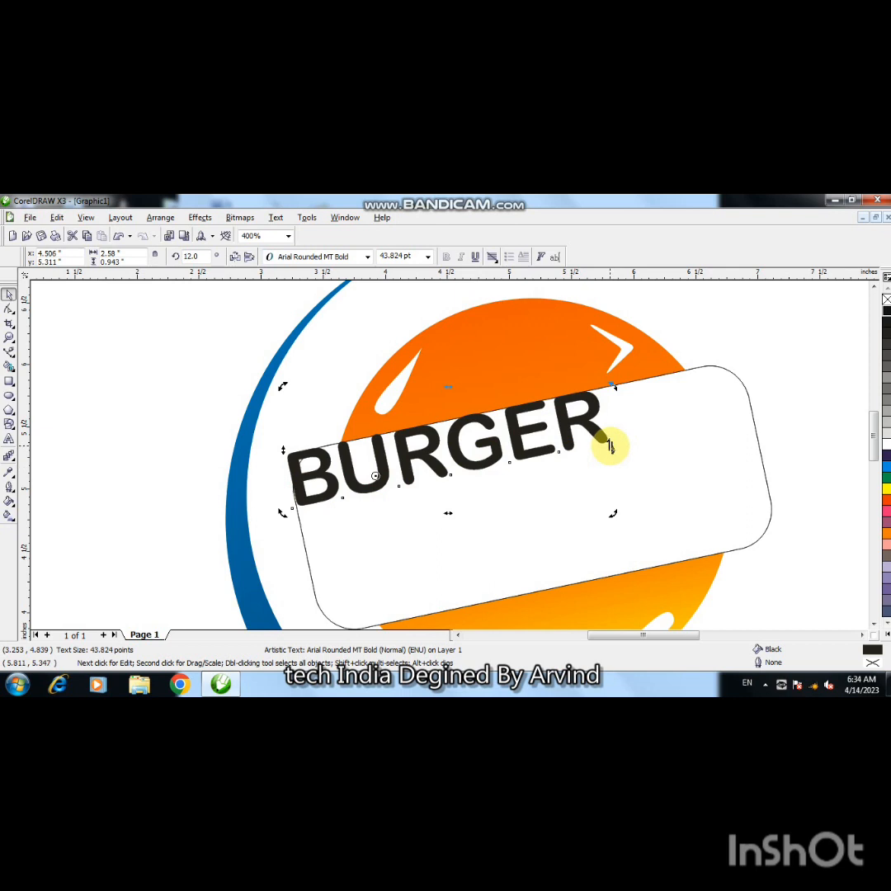
# Centre the BURGER text horizontally on the tilted banner.
pyautogui.press('shift')
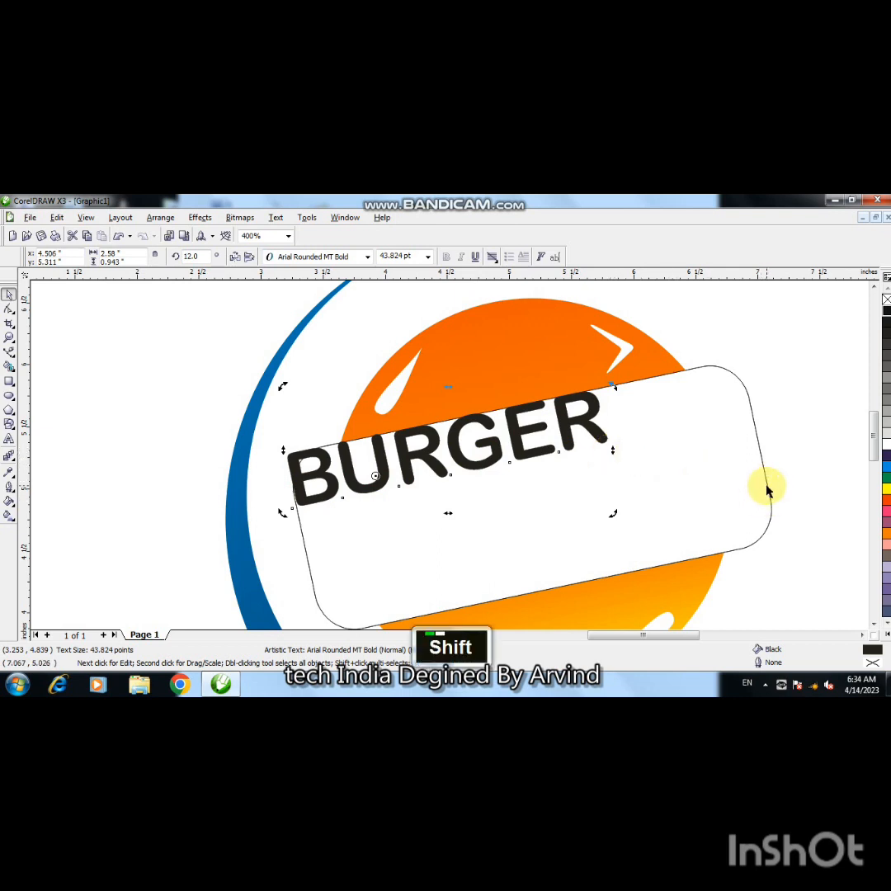
pyautogui.keyDown('shift'); pyautogui.click(766, 490); pyautogui.keyUp('shift')
pyautogui.press('c')
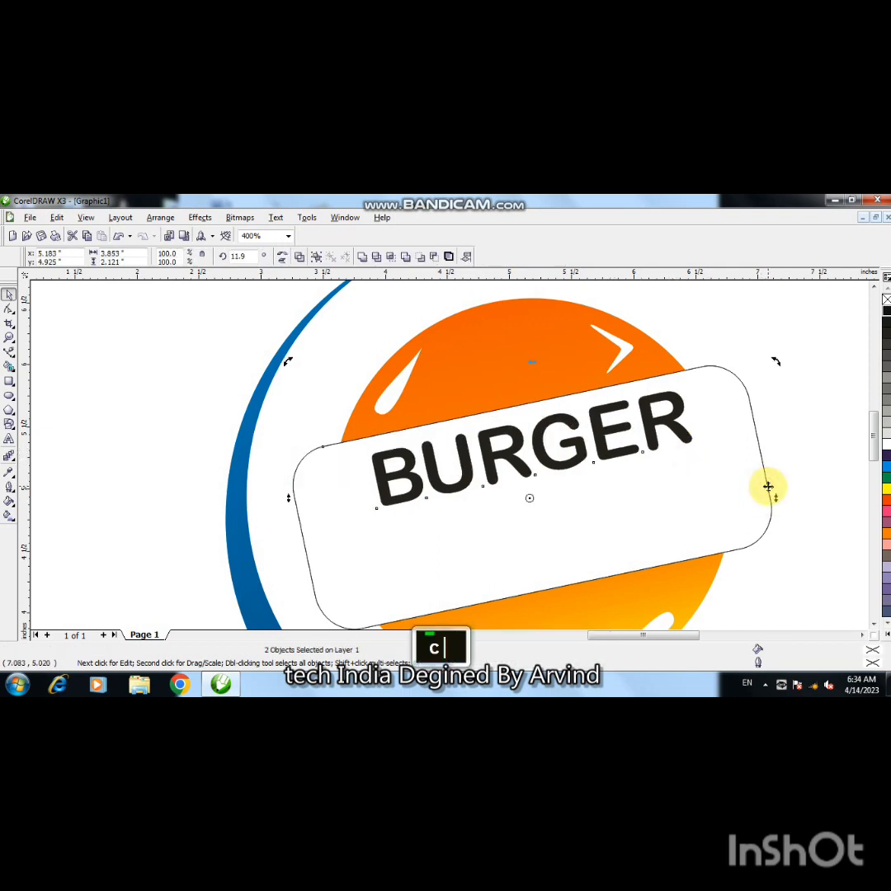
pyautogui.click(816, 421)
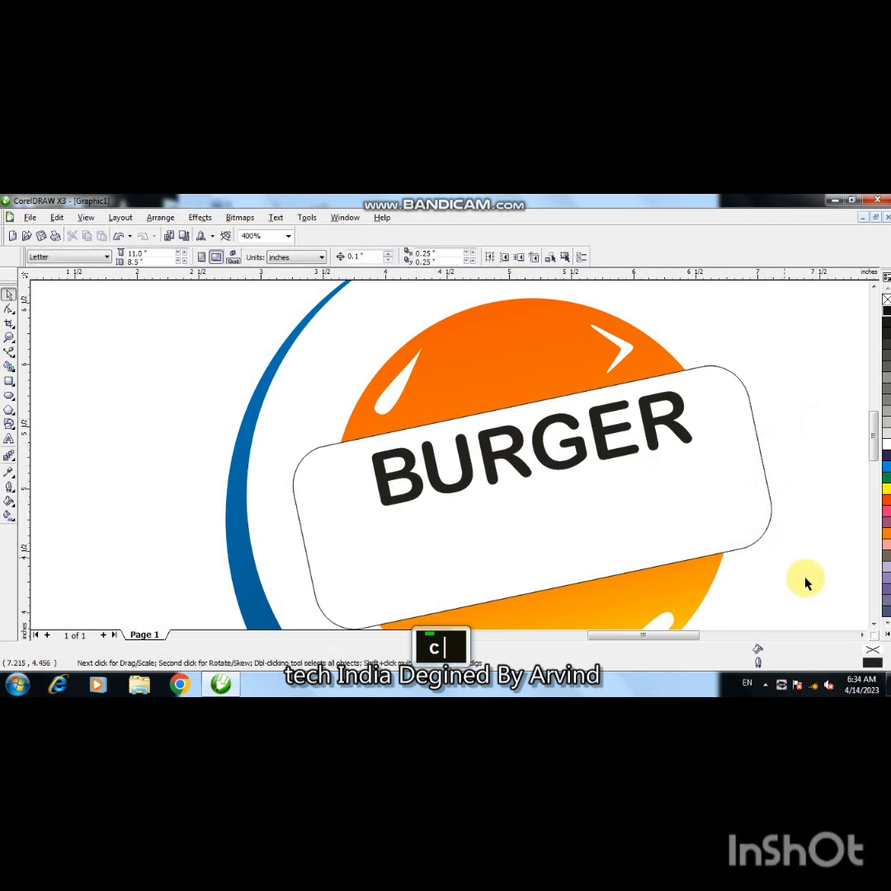
# Move KING onto the banner below BURGER, enlarge it to about 62 pt and rotate it 11.8 degrees.
pyautogui.doubleClick(862, 636)
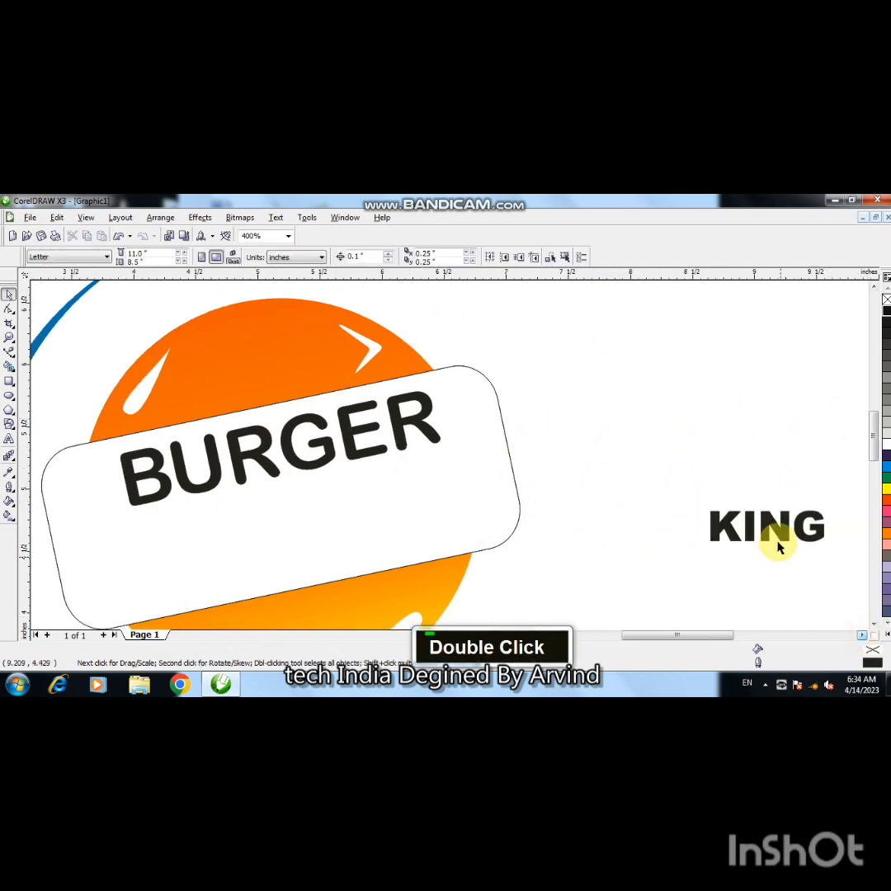
pyautogui.click(778, 535)
pyautogui.moveTo(777, 534); pyautogui.dragTo(420, 569)
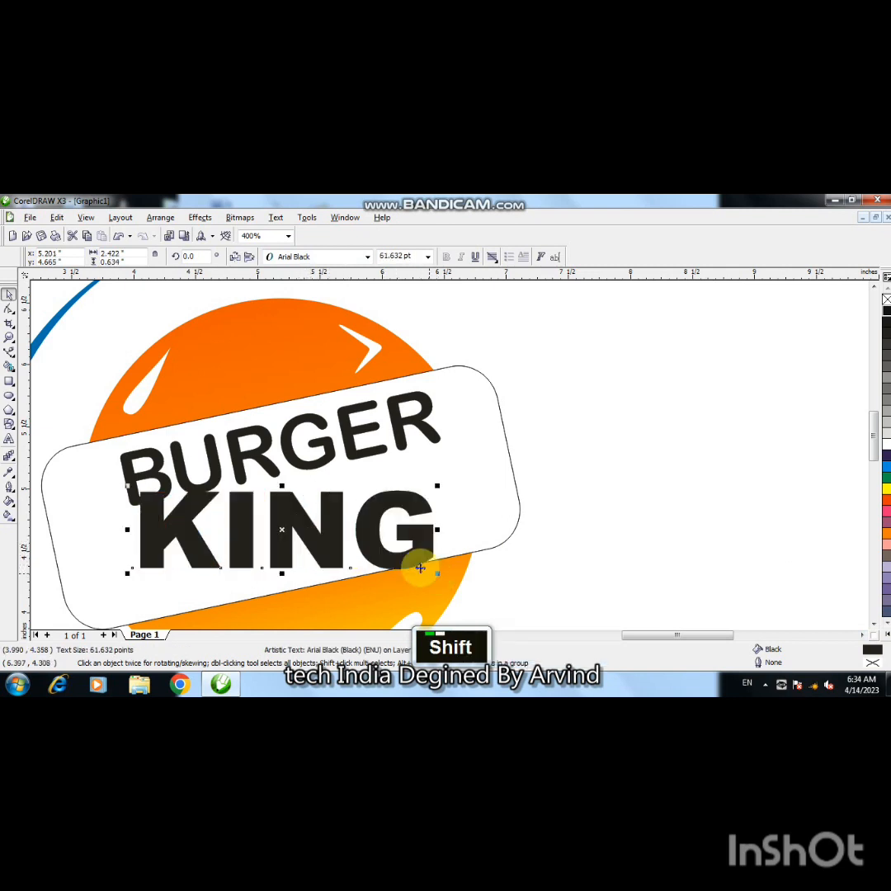
pyautogui.click(328, 539)
pyautogui.moveTo(440, 578); pyautogui.dragTo(442, 541)
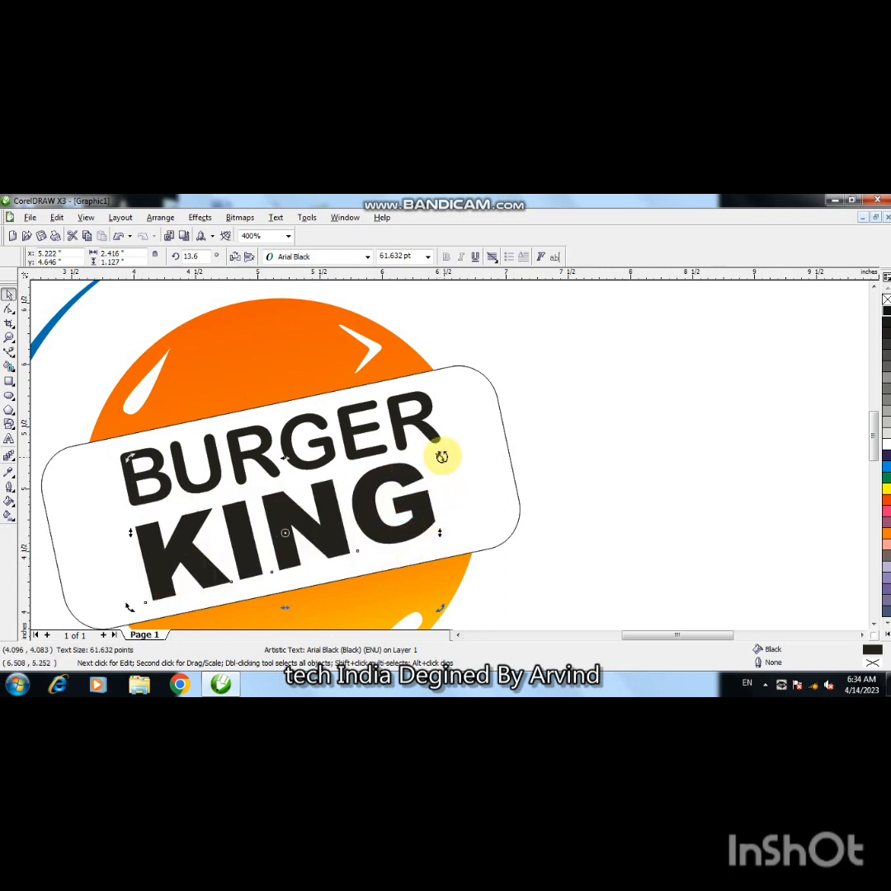
pyautogui.moveTo(442, 457); pyautogui.dragTo(443, 463)
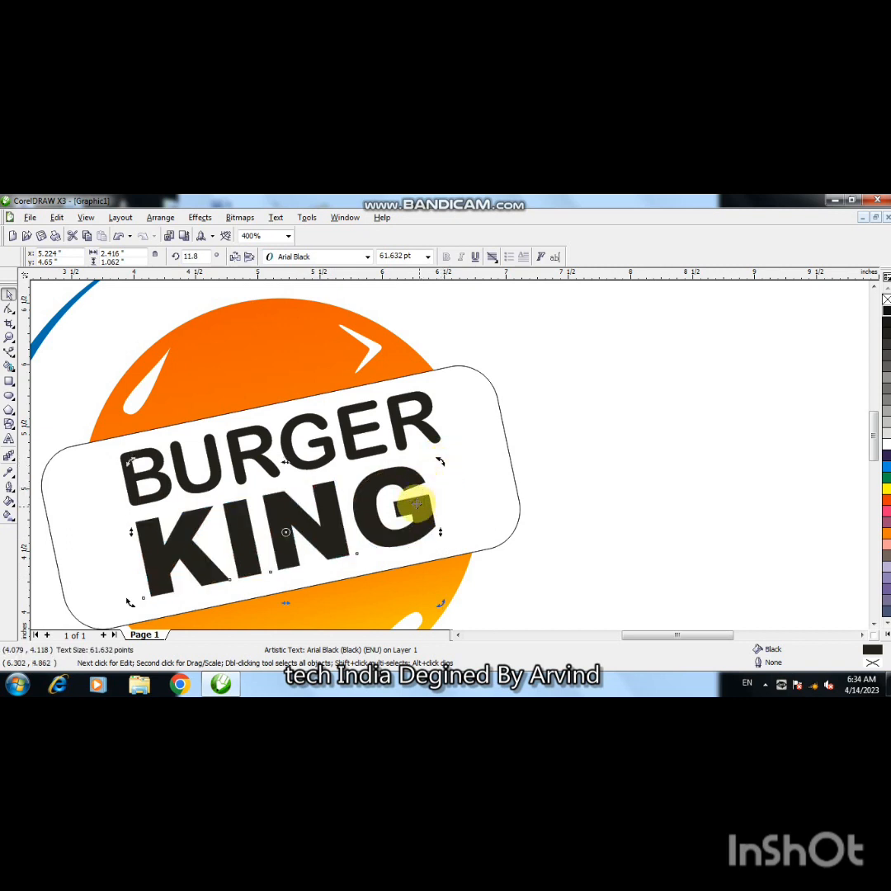
# Centre KING and BURGER horizontally on the banner, and try aligning their vertical centres with it as well.
pyautogui.keyDown('shift'); pyautogui.click(360, 453); pyautogui.keyUp('shift')
pyautogui.keyDown('shift'); pyautogui.click(459, 482); pyautogui.keyUp('shift')
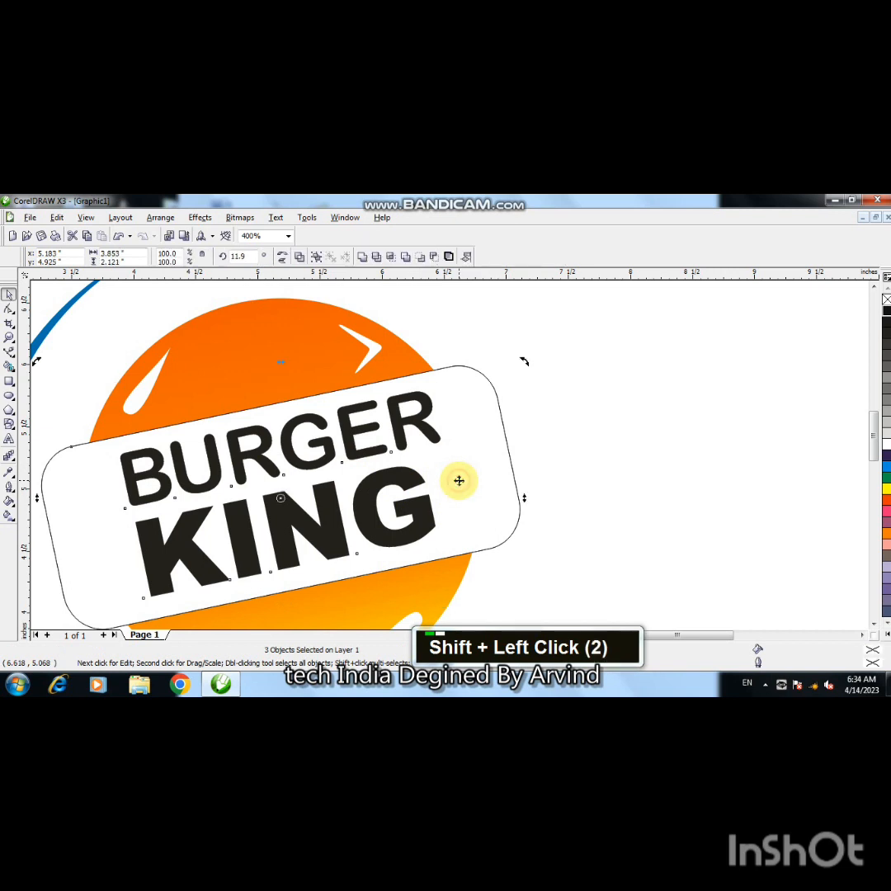
pyautogui.press('c')
pyautogui.press('e')
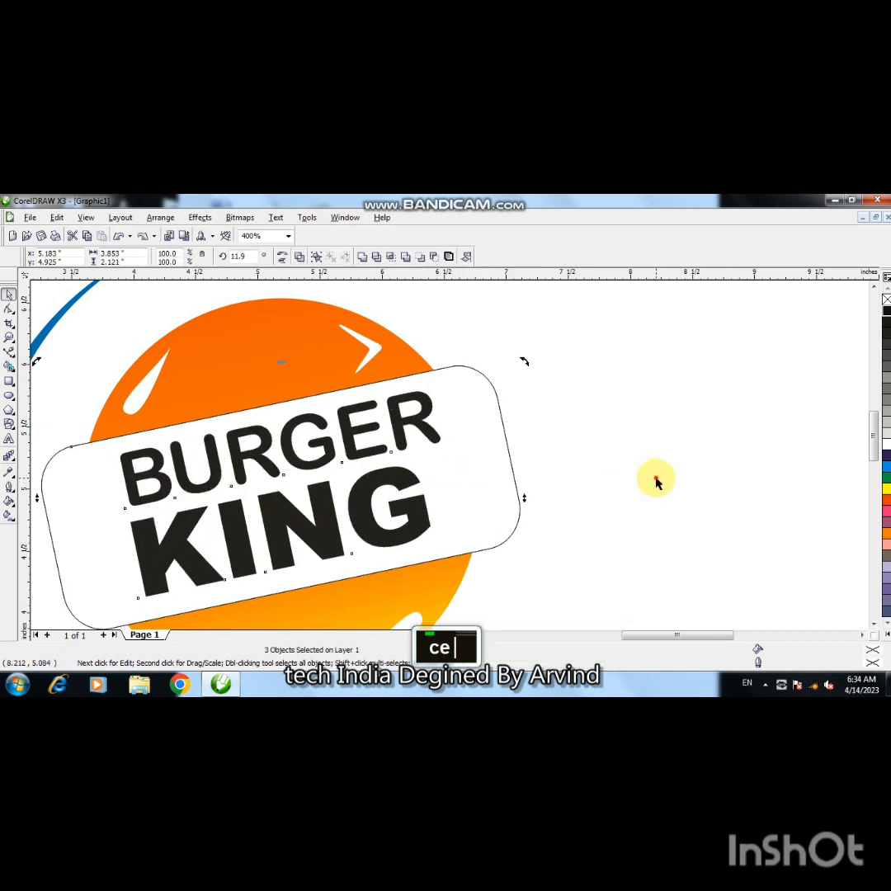
pyautogui.click(656, 479)
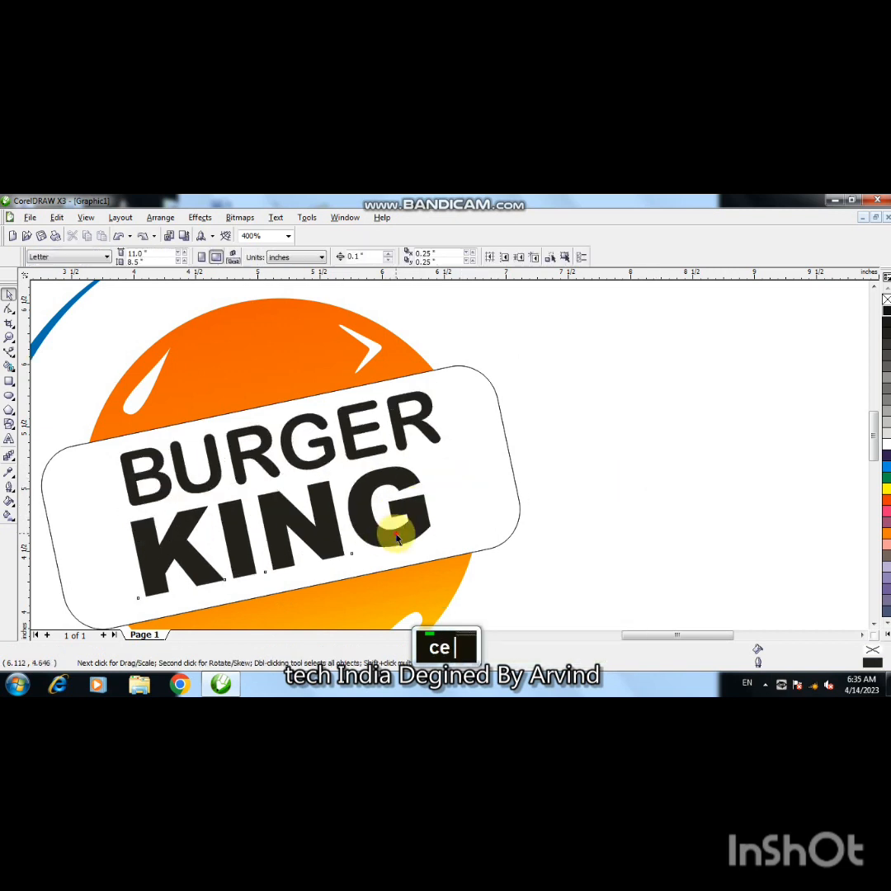
# Nudge KING 0.15 inch to the right beneath BURGER and group the two text objects.
pyautogui.click(381, 487)
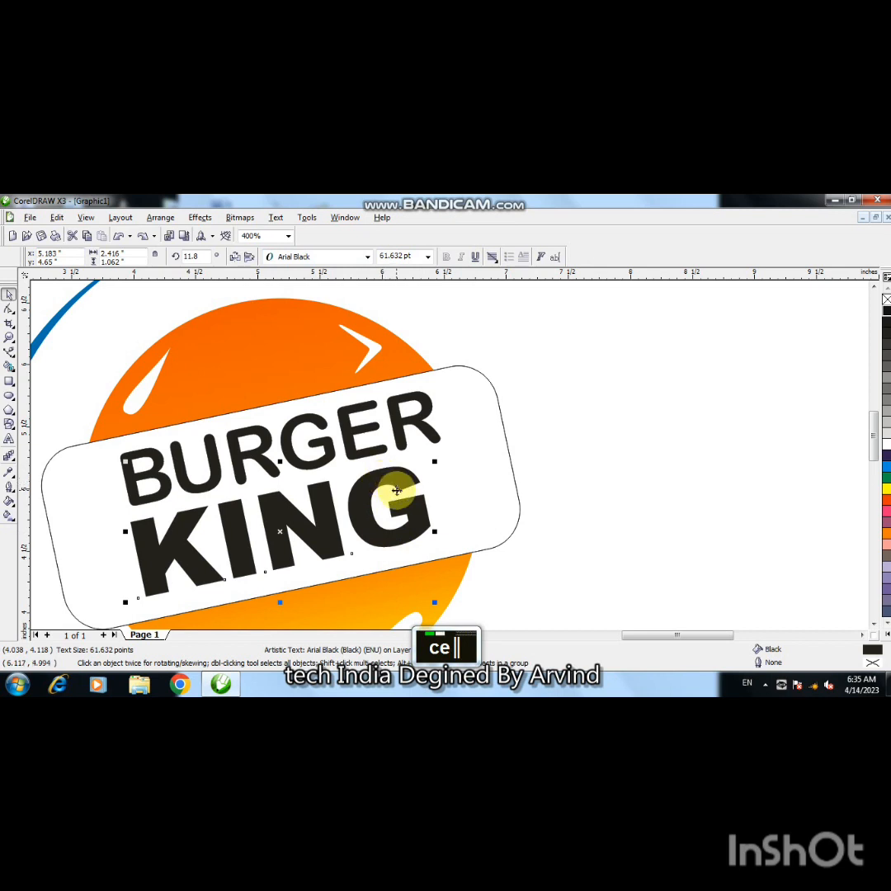
pyautogui.press('Right')
pyautogui.press('Right')
pyautogui.press('Right')
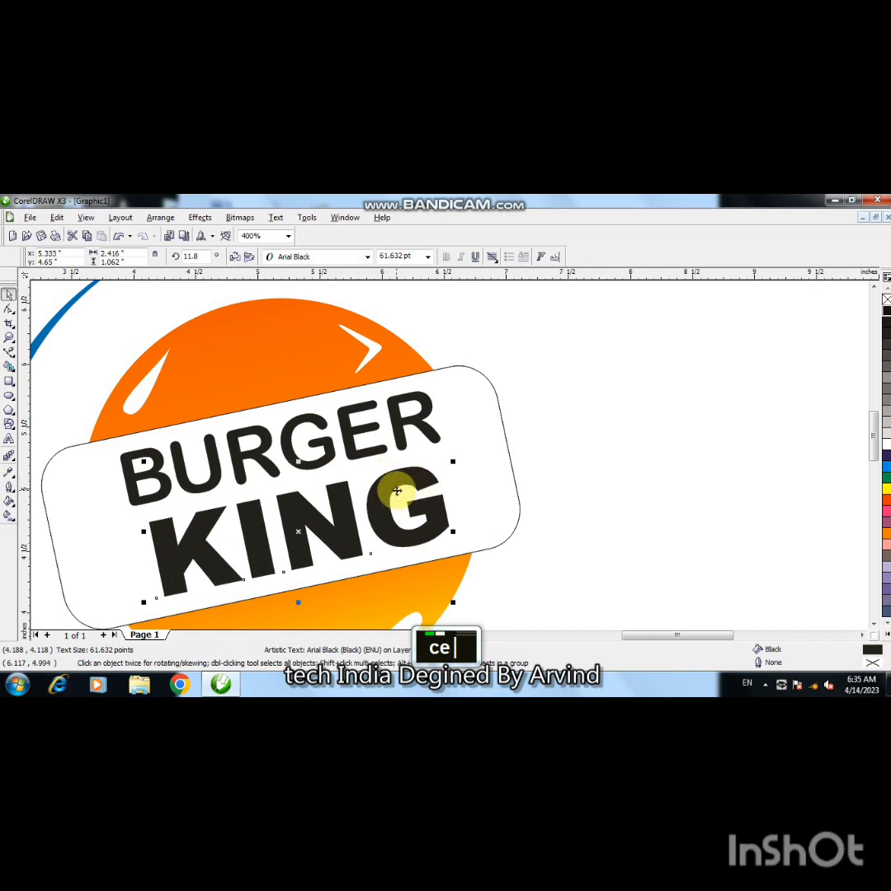
pyautogui.keyDown('shift'); pyautogui.click(351, 450); pyautogui.keyUp('shift')
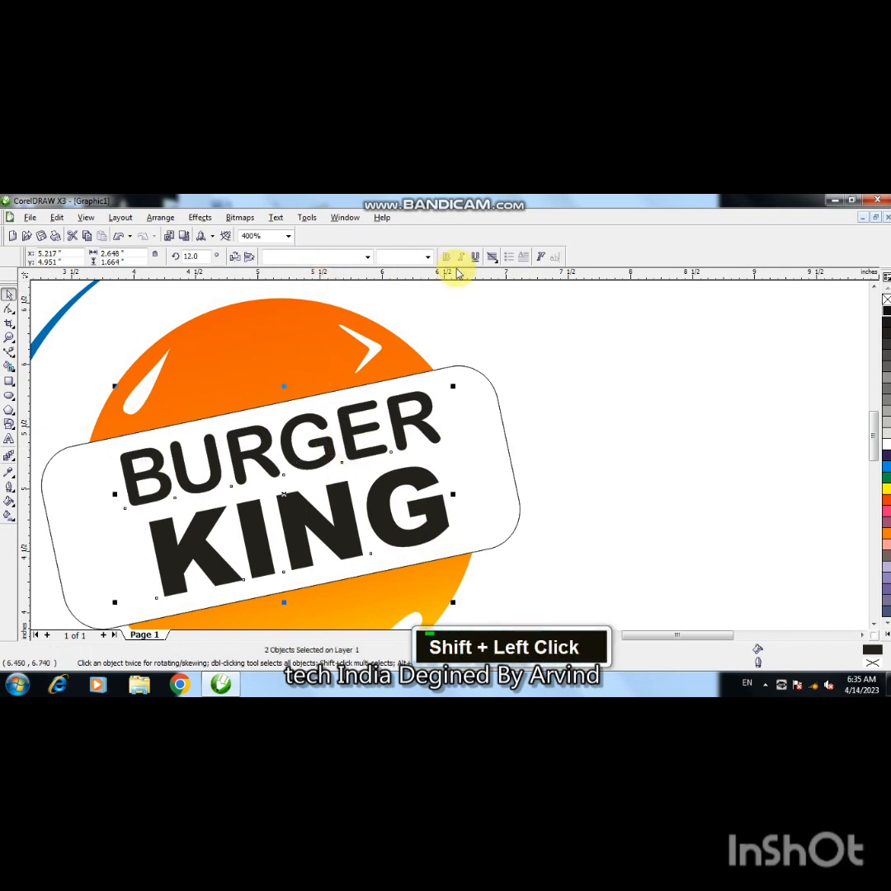
pyautogui.hotkey('ctrl', 'g')
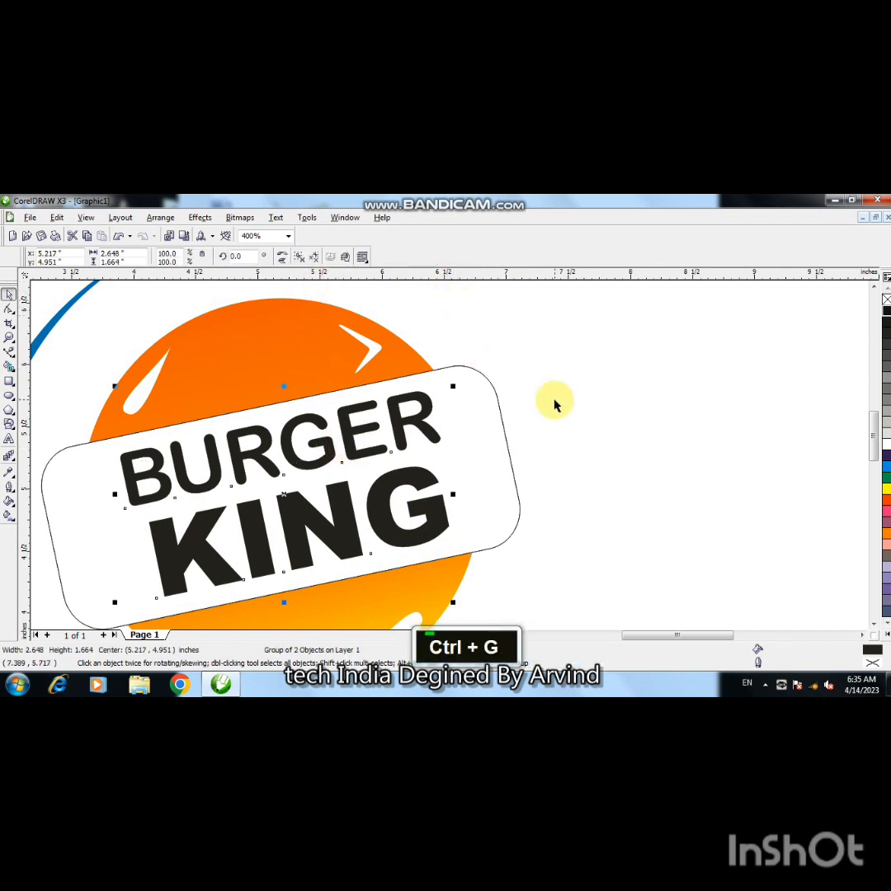
# Centre the grouped BURGER KING text horizontally and vertically on the tilted banner.
pyautogui.keyDown('shift'); pyautogui.click(506, 443); pyautogui.keyUp('shift')
pyautogui.press('c')
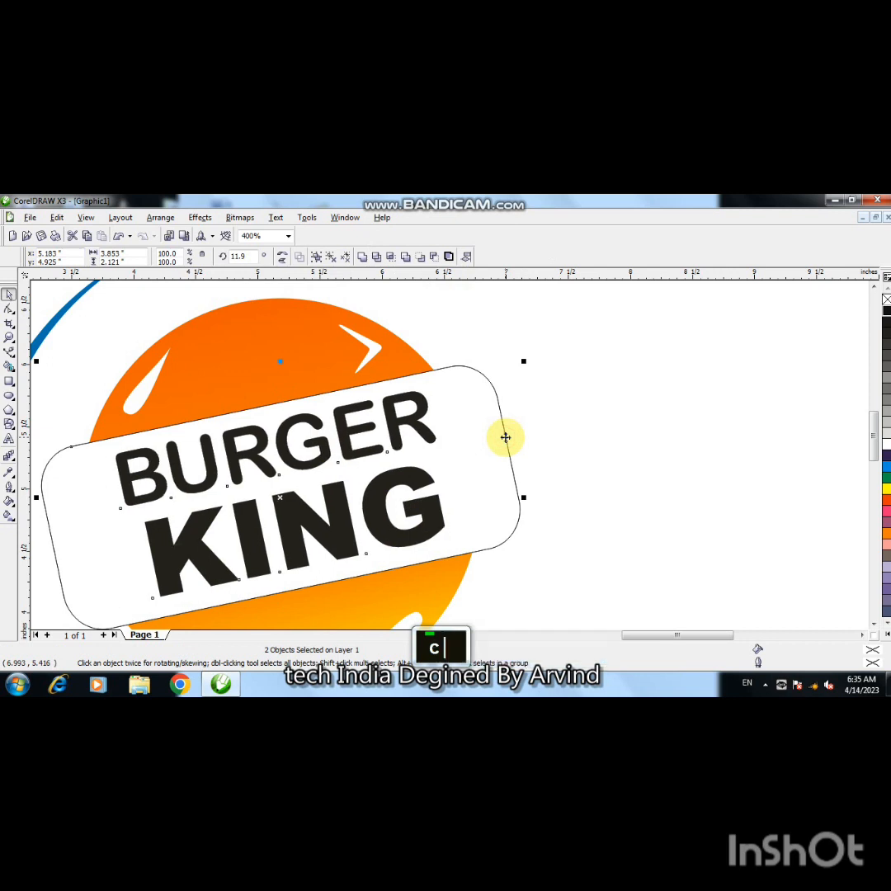
pyautogui.press('e')
pyautogui.click(588, 447)
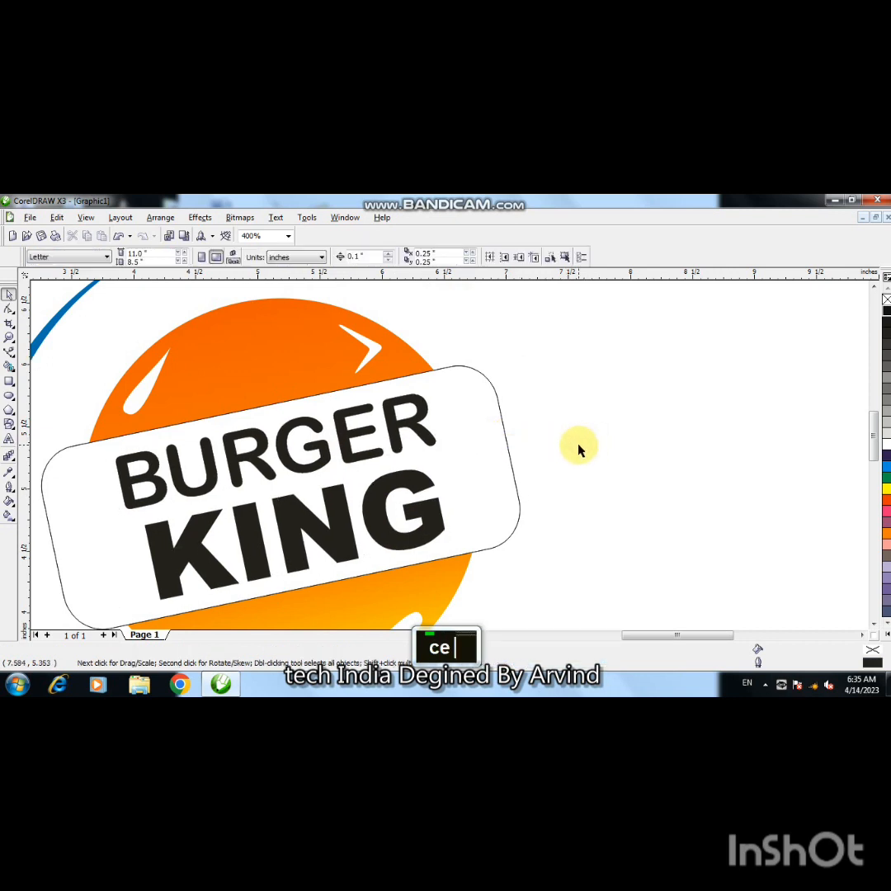
# Fill the BURGER KING group with a linear gradient along the banner's tilt, from cyan below KING to dark blue above BURGER.
pyautogui.press('F3')
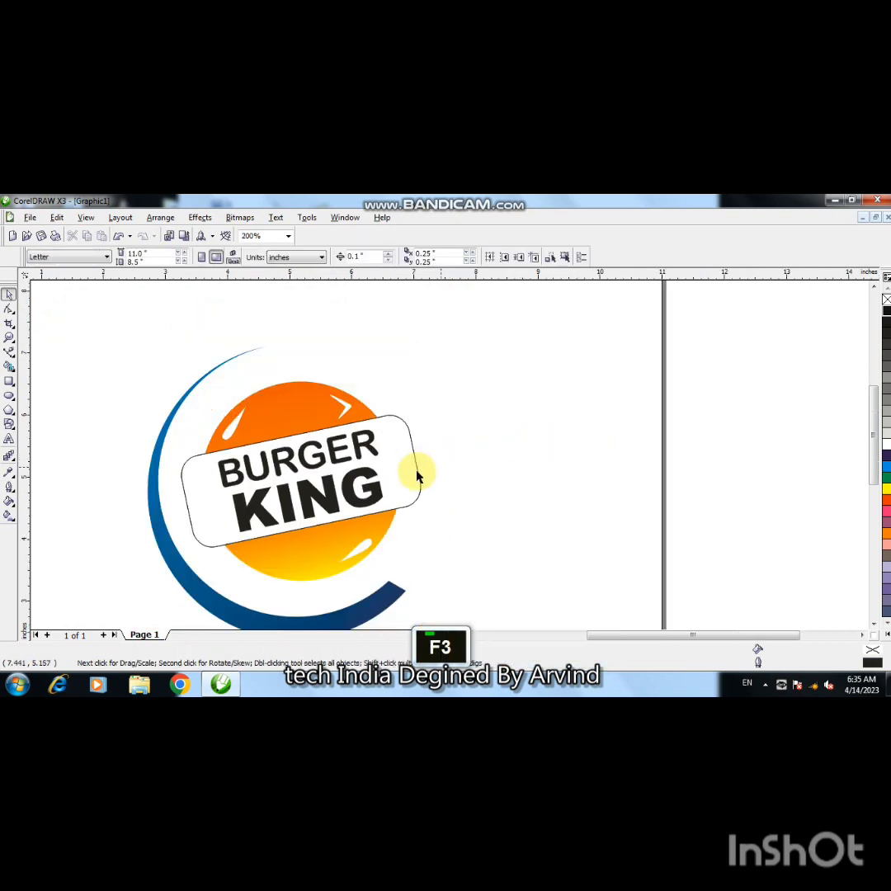
pyautogui.click(307, 471)
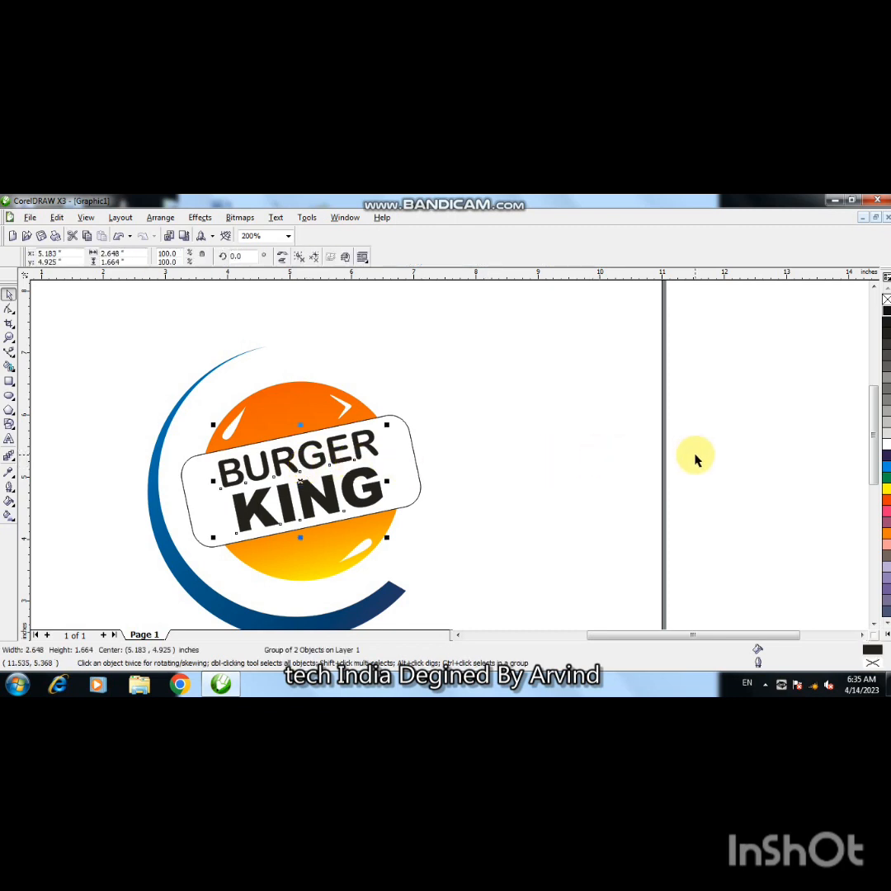
pyautogui.click(583, 493)
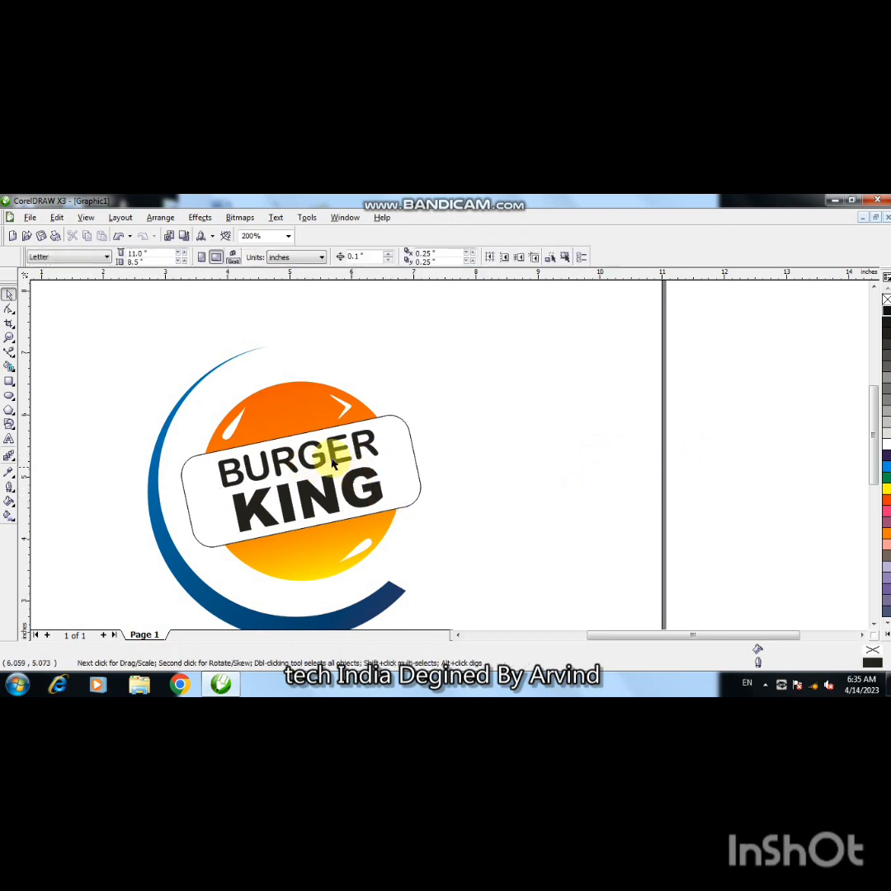
pyautogui.click(333, 464)
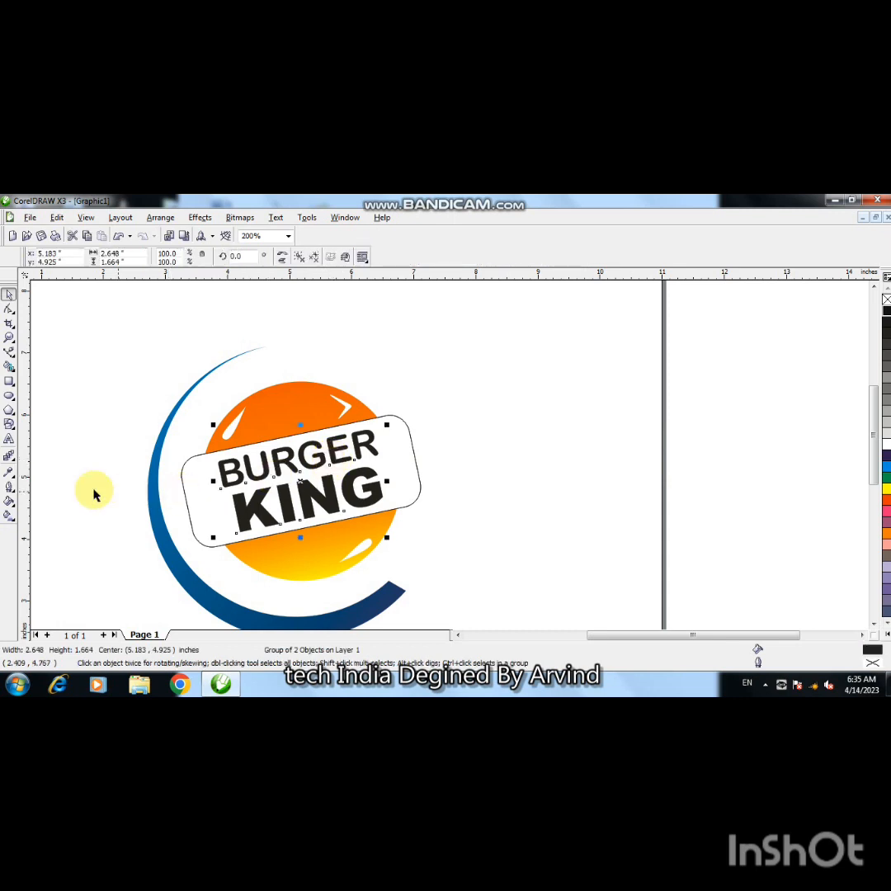
pyautogui.click(9, 516)
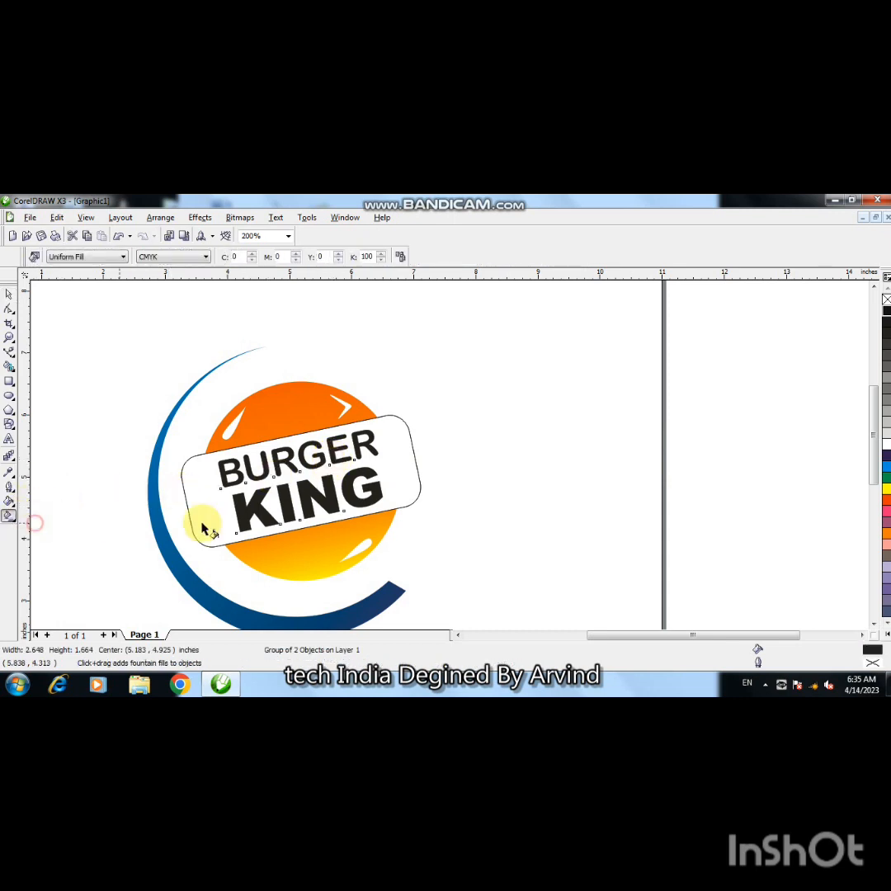
pyautogui.moveTo(312, 520); pyautogui.dragTo(292, 425)
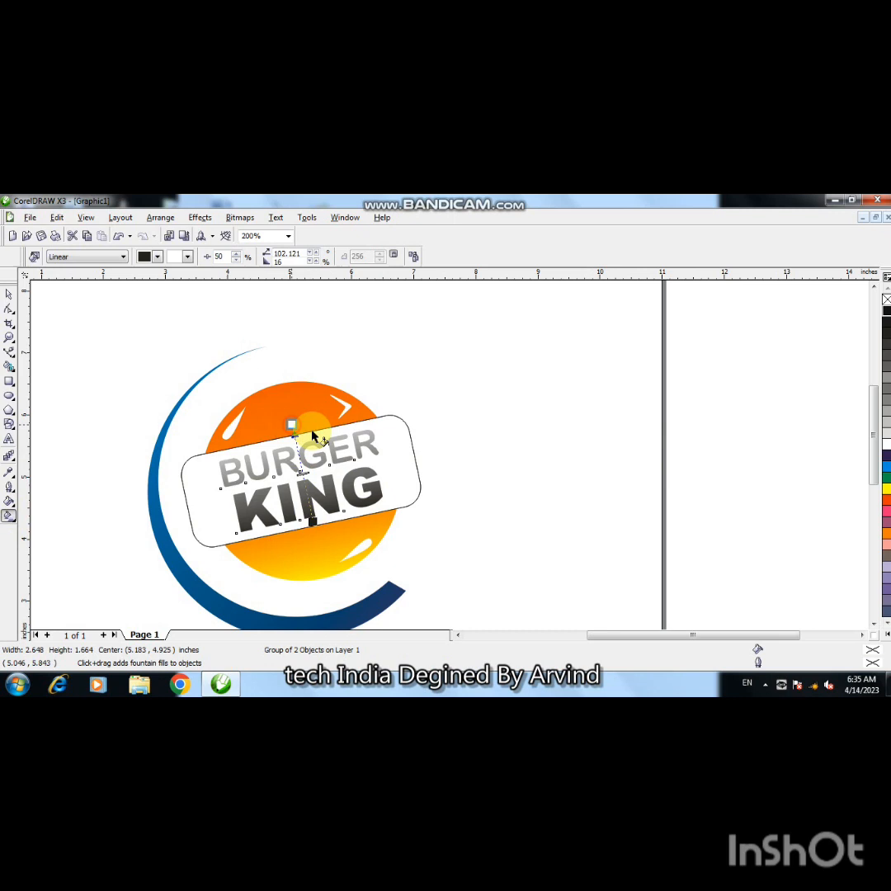
pyautogui.click(885, 455)
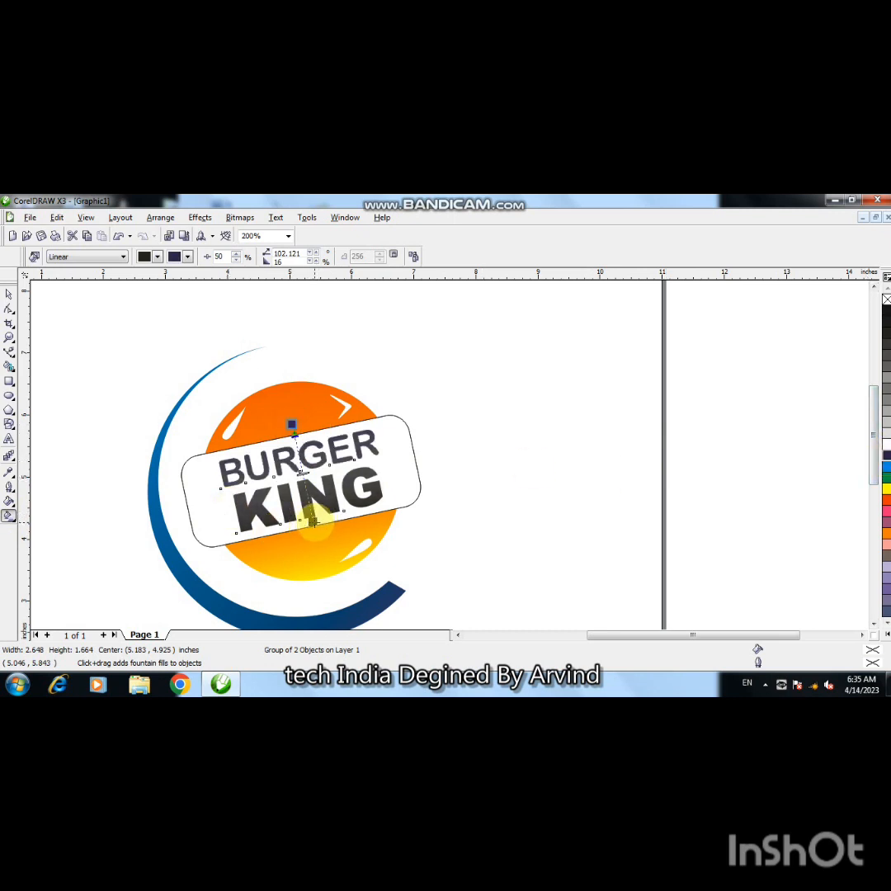
pyautogui.click(885, 466)
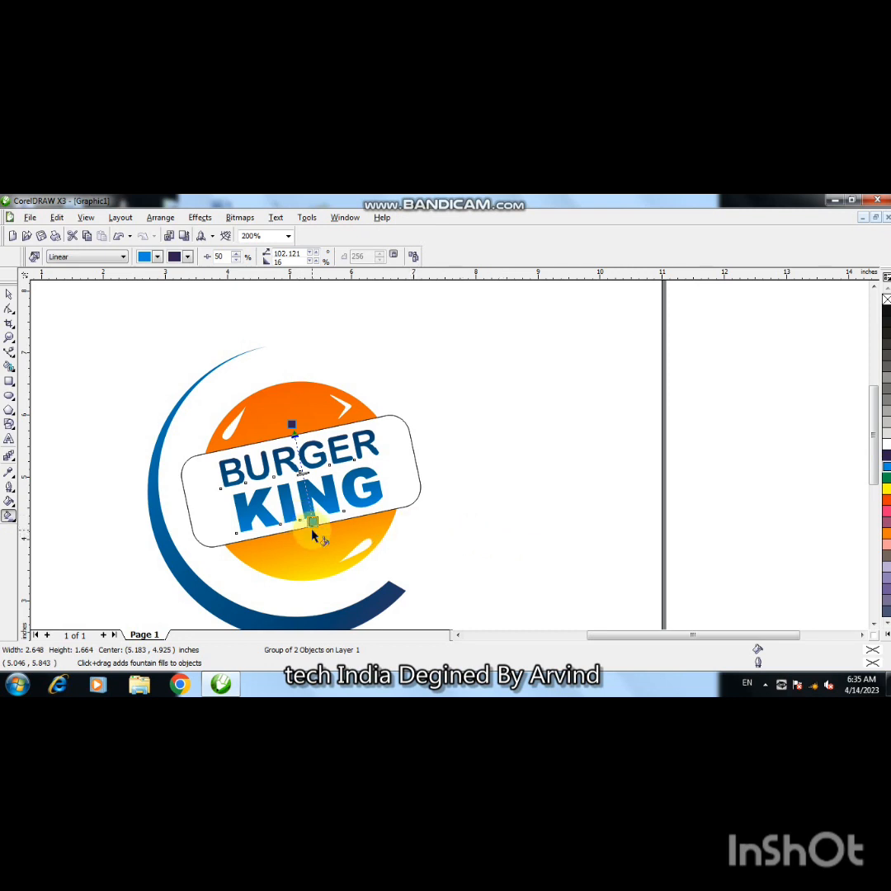
pyautogui.moveTo(315, 530); pyautogui.dragTo(315, 531)
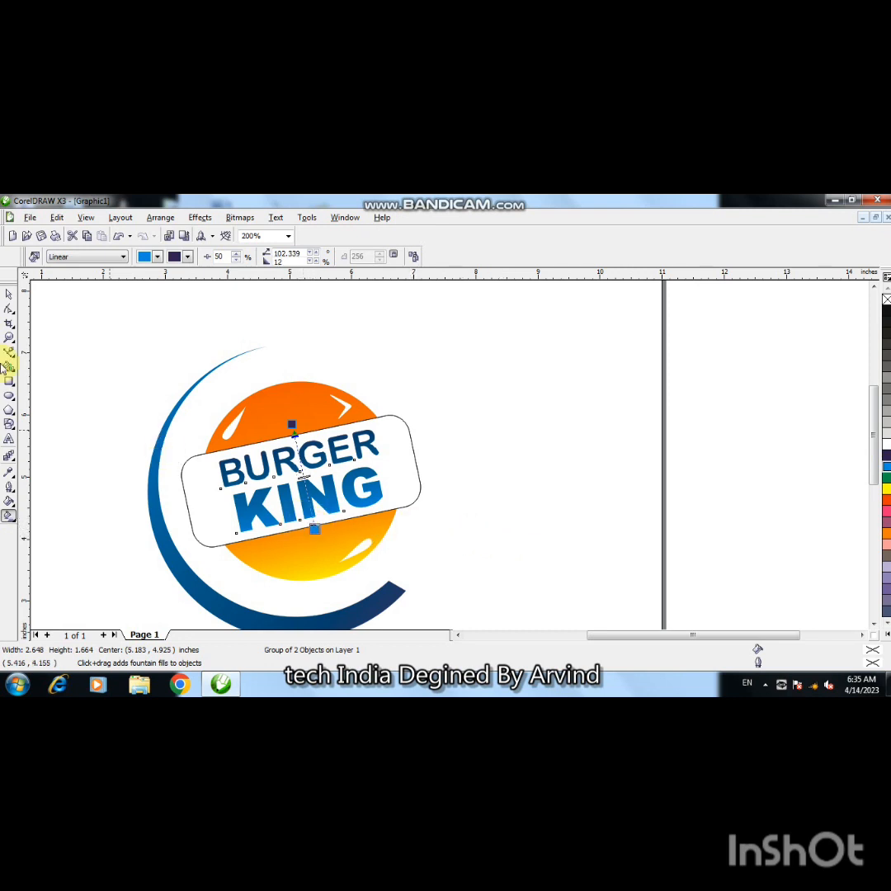
pyautogui.click(10, 293)
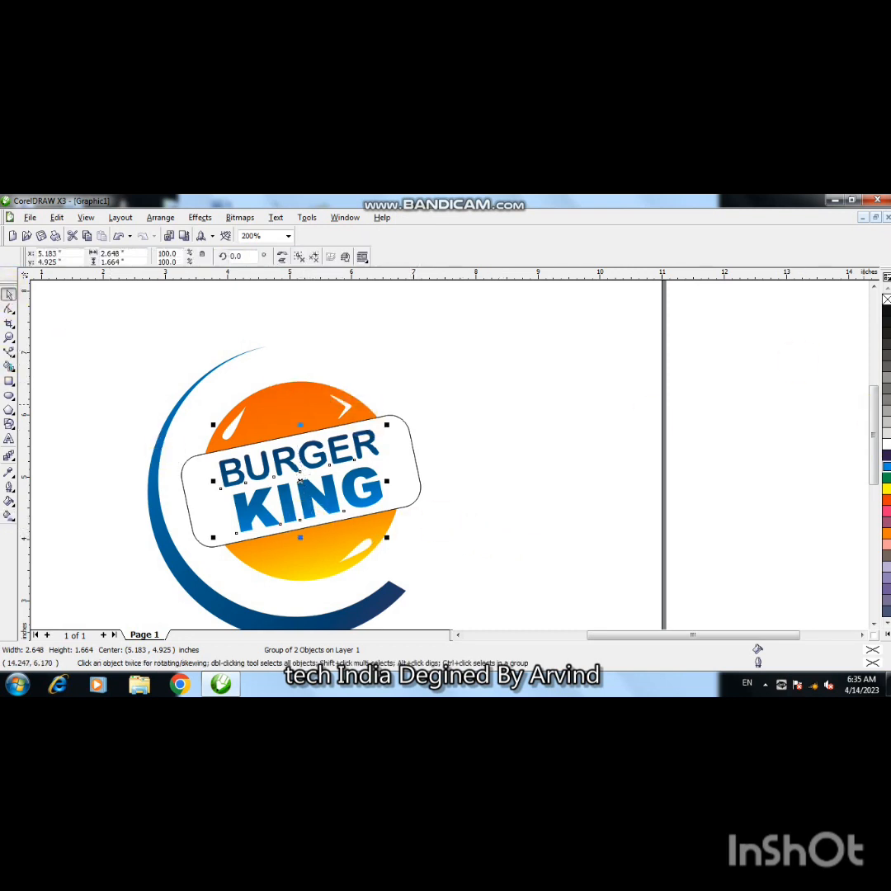
# Give the BURGER KING text a dark blue 4.0 pt outline with rounded corners and round line caps.
pyautogui.rightClick(888, 493)
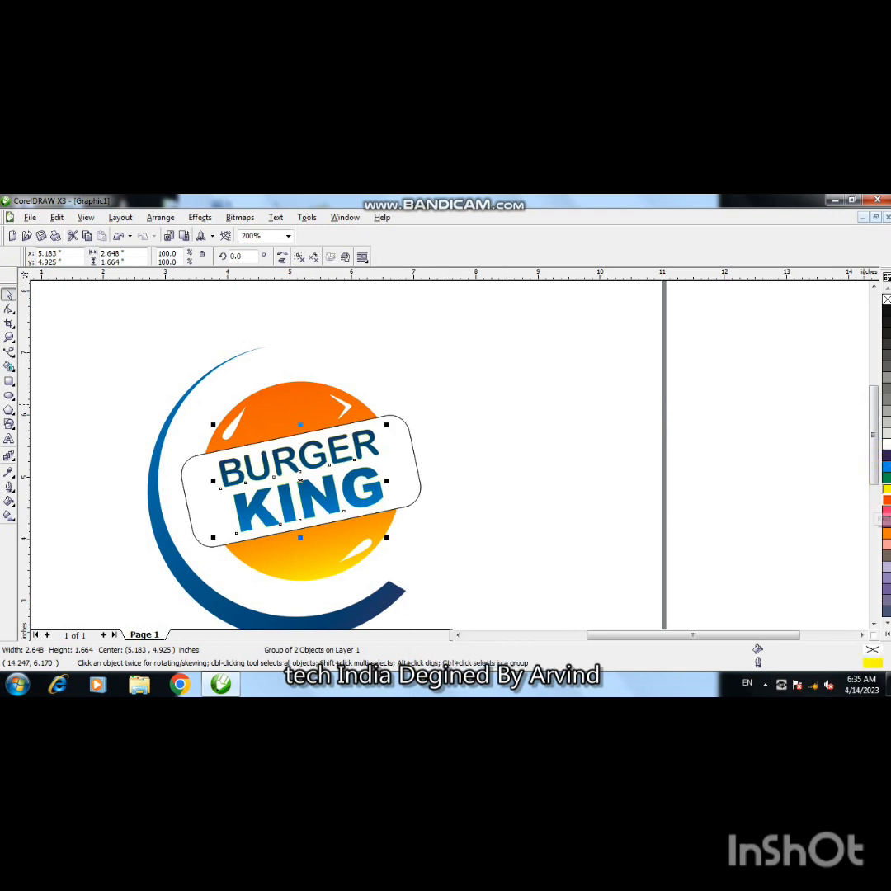
pyautogui.rightClick(886, 460)
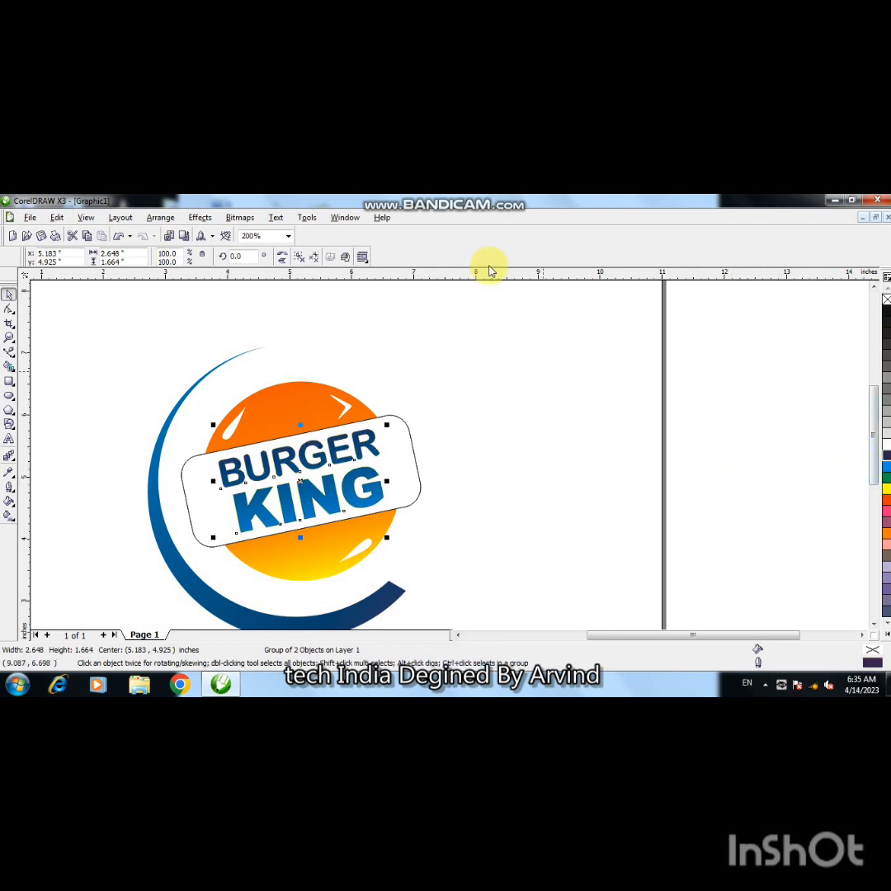
pyautogui.press('F12')
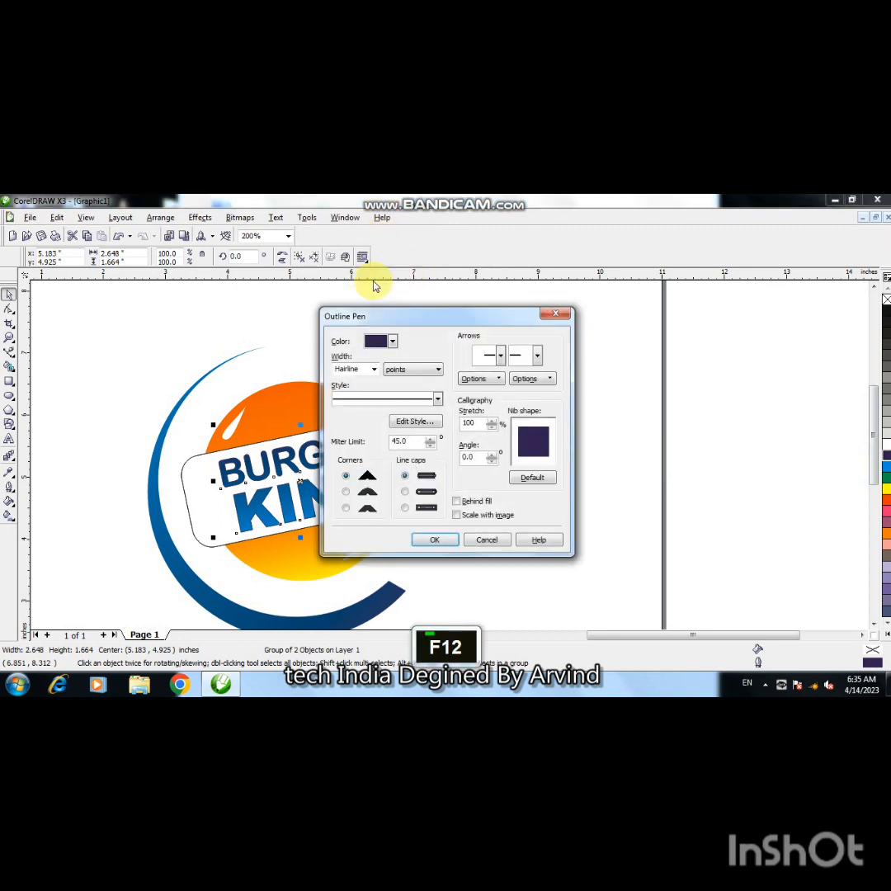
pyautogui.click(374, 369)
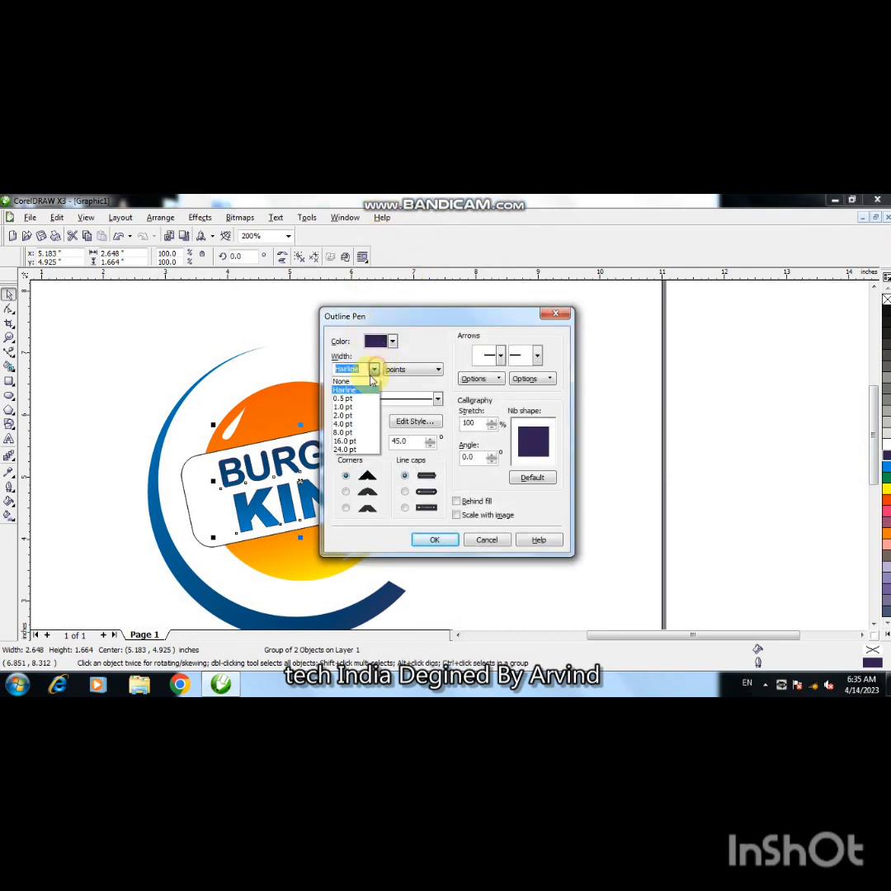
pyautogui.click(353, 422)
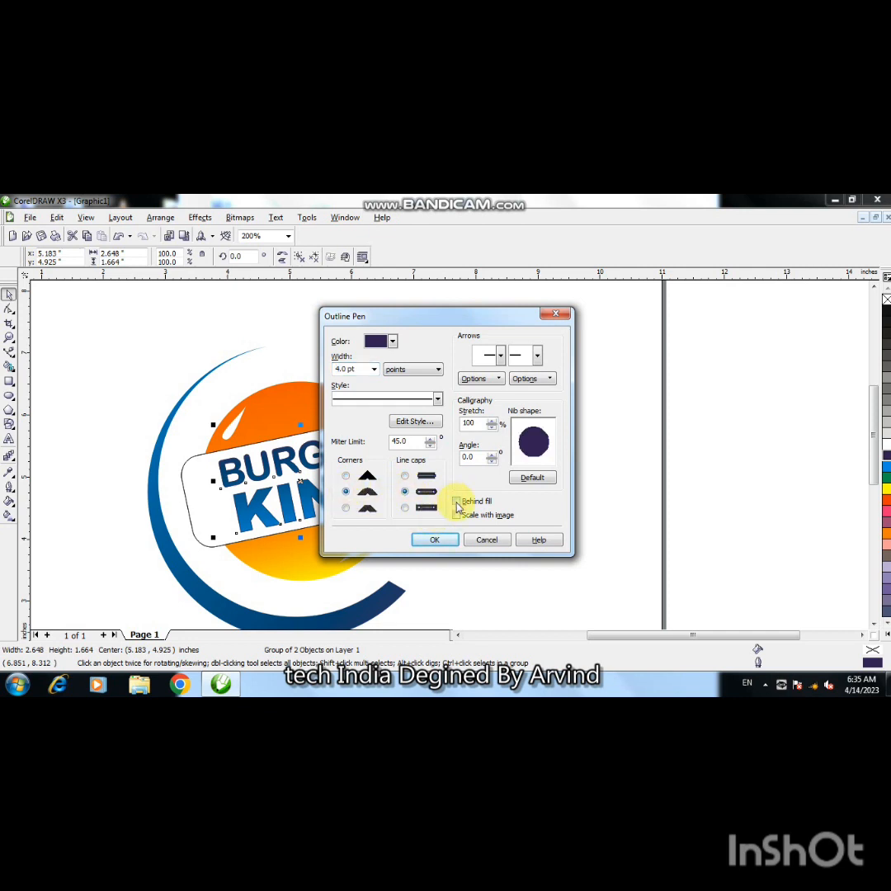
pyautogui.click(442, 542)
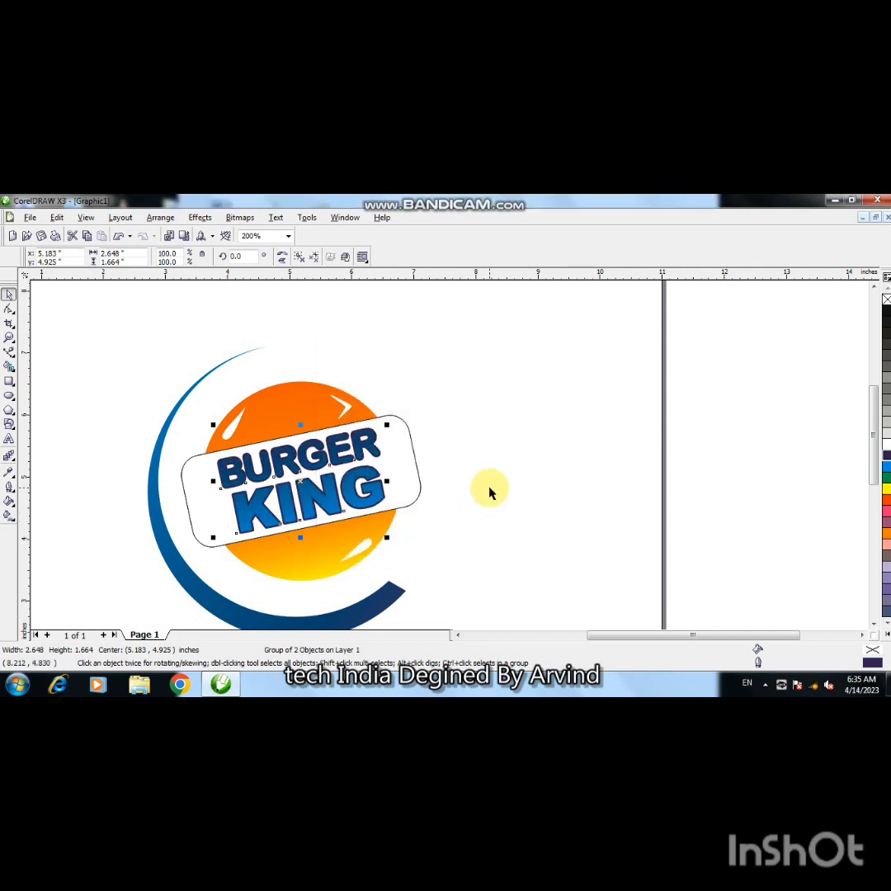
pyautogui.click(470, 488)
# Outline the white banner in cyan at 4.0 pt with a dotted line style, rounded corners and the outline behind the fill.
pyautogui.click(202, 520)
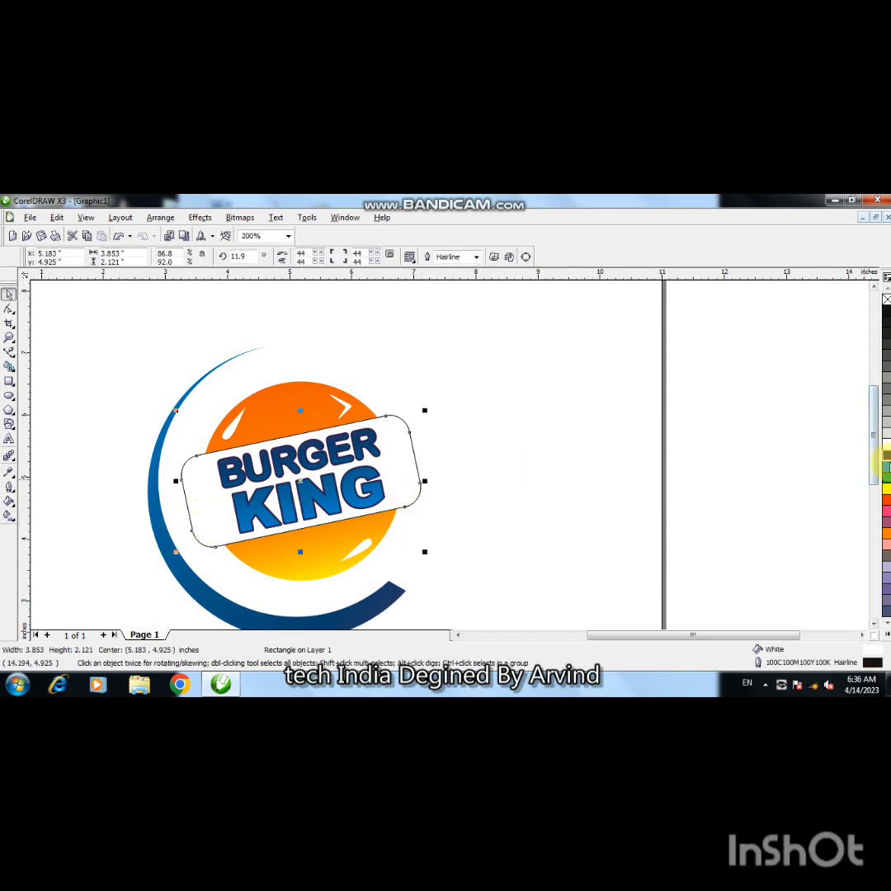
pyautogui.rightClick(886, 466)
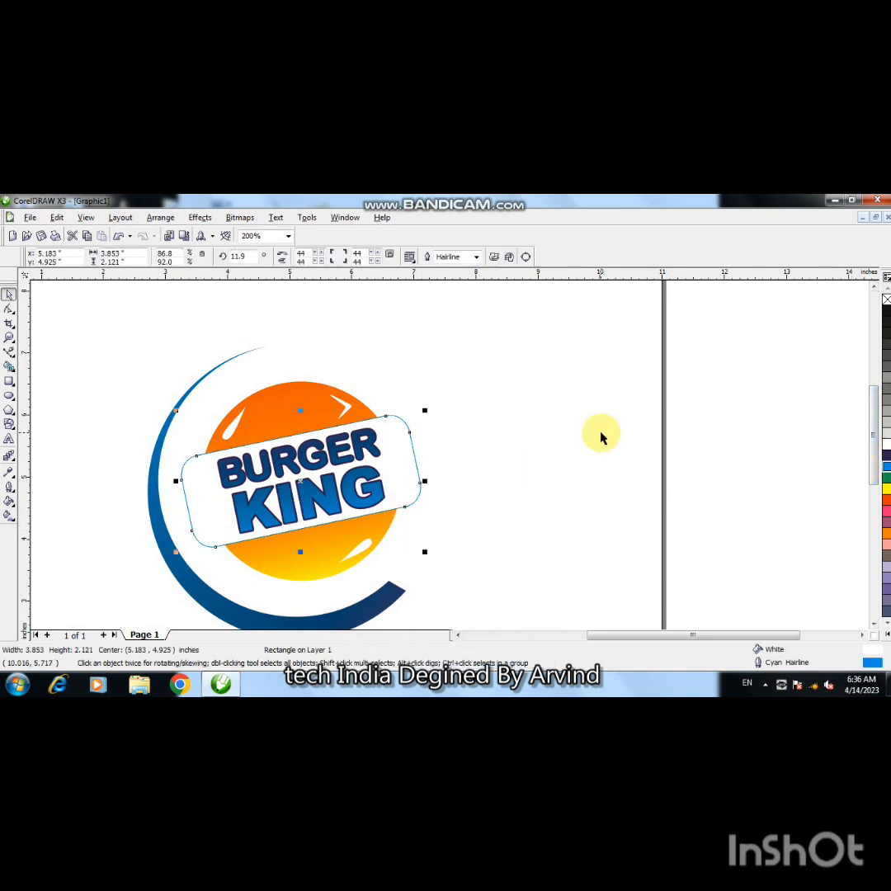
pyautogui.press('F12')
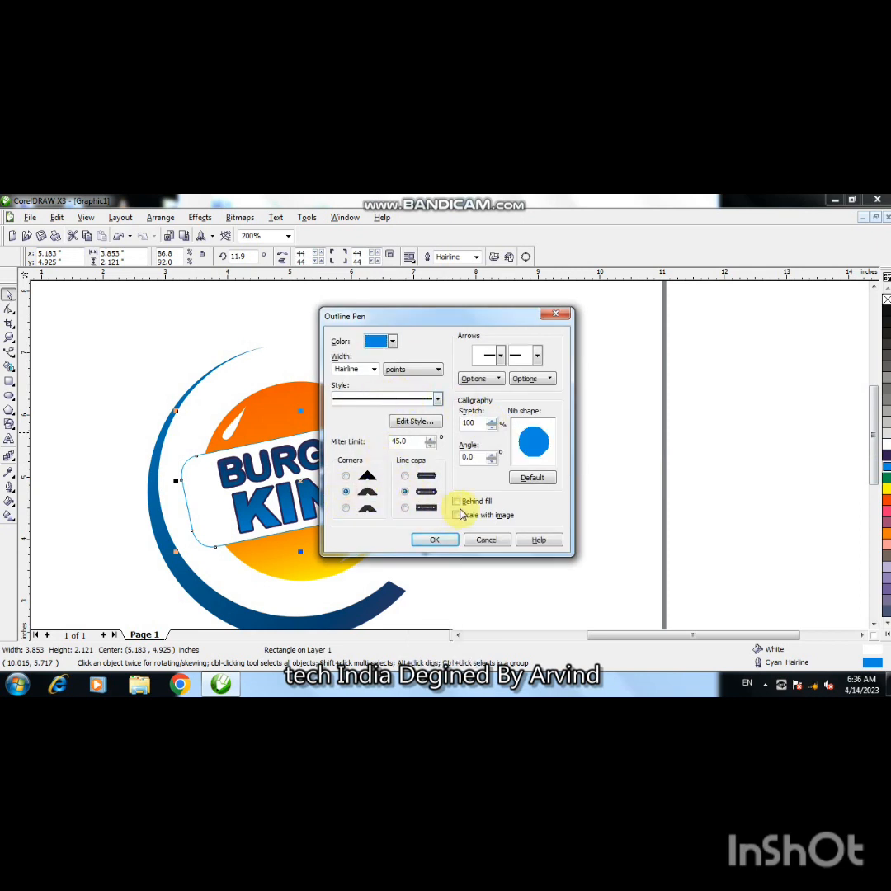
pyautogui.click(372, 370)
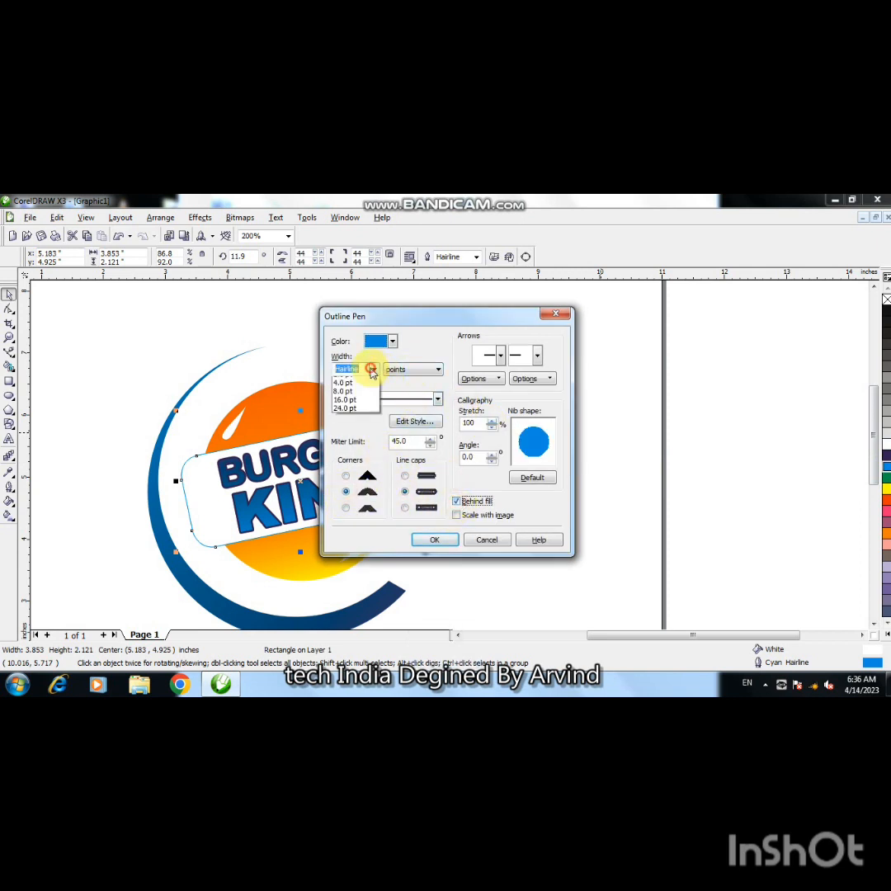
pyautogui.click(343, 425)
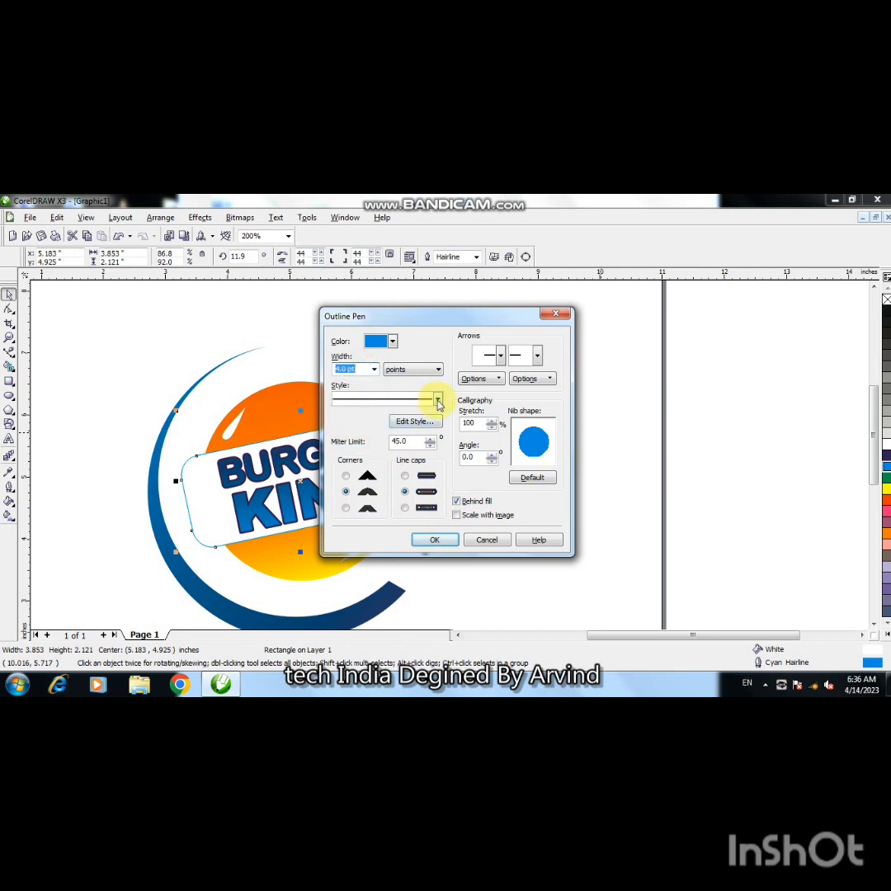
pyautogui.click(438, 401)
pyautogui.click(398, 446)
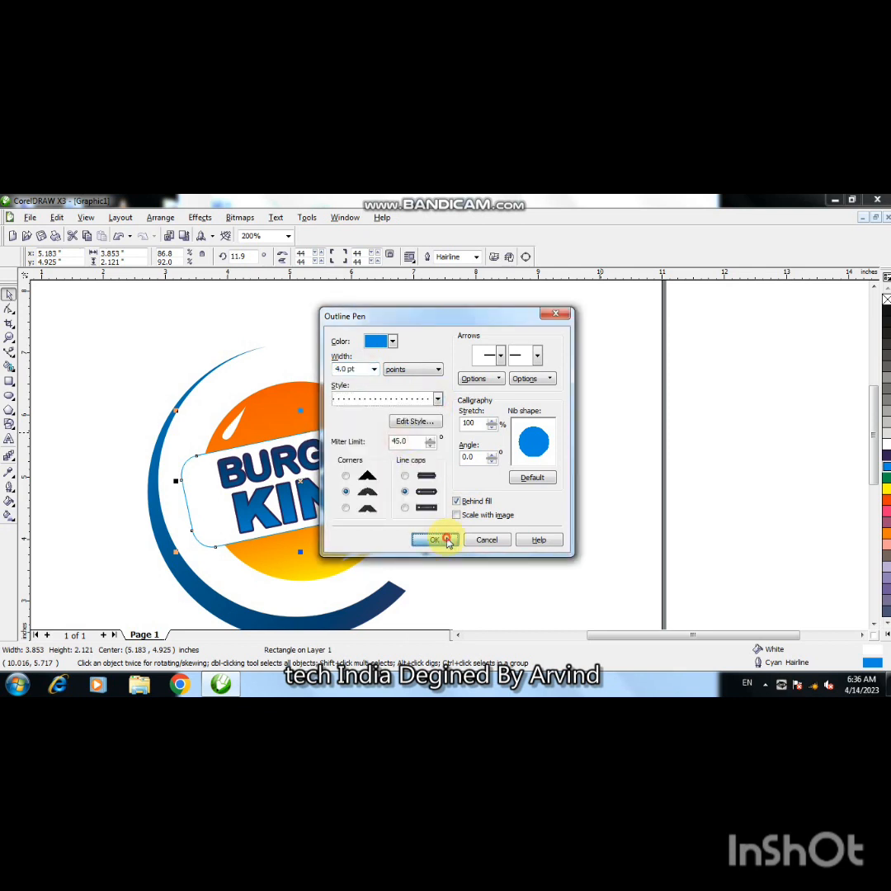
pyautogui.click(444, 540)
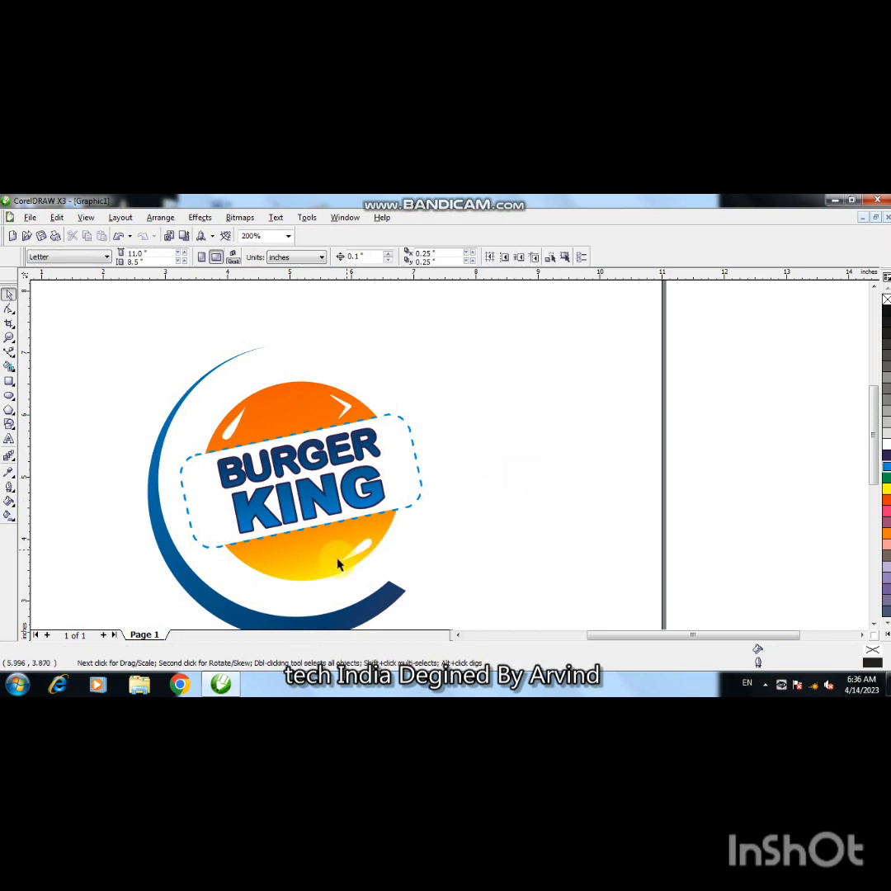
# Outline the orange-yellow circle in dark blue at 4.0 pt with a dotted line style, rounded corners and the outline behind the fill.
pyautogui.click(310, 571)
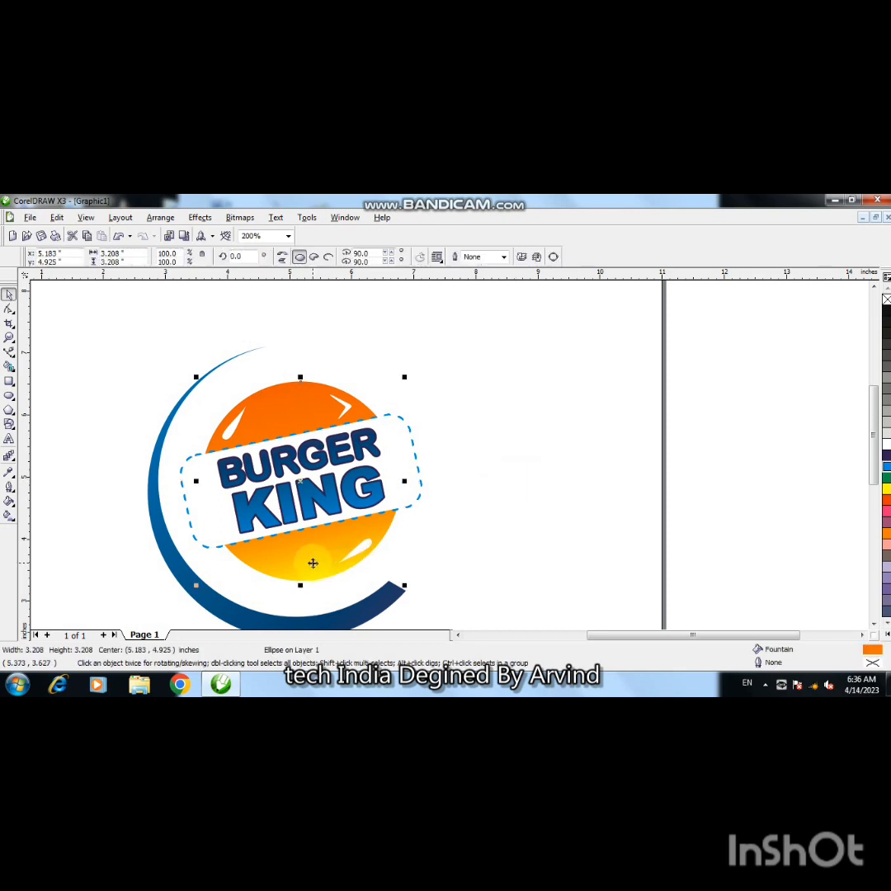
pyautogui.rightClick(886, 460)
pyautogui.press('F12')
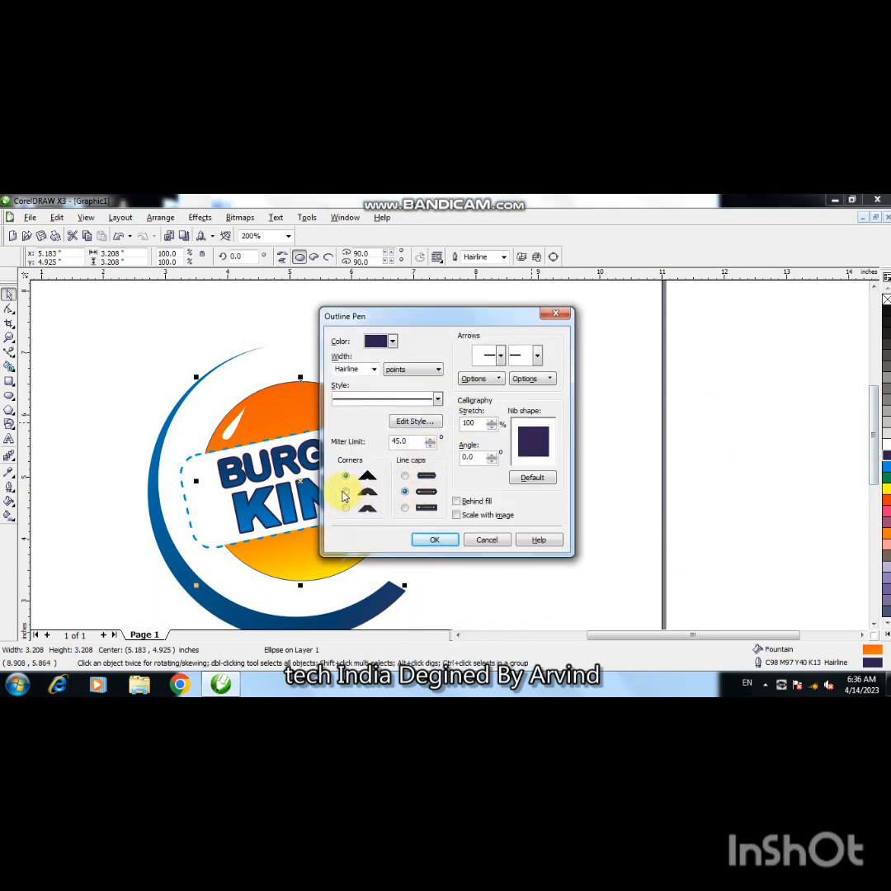
pyautogui.click(373, 370)
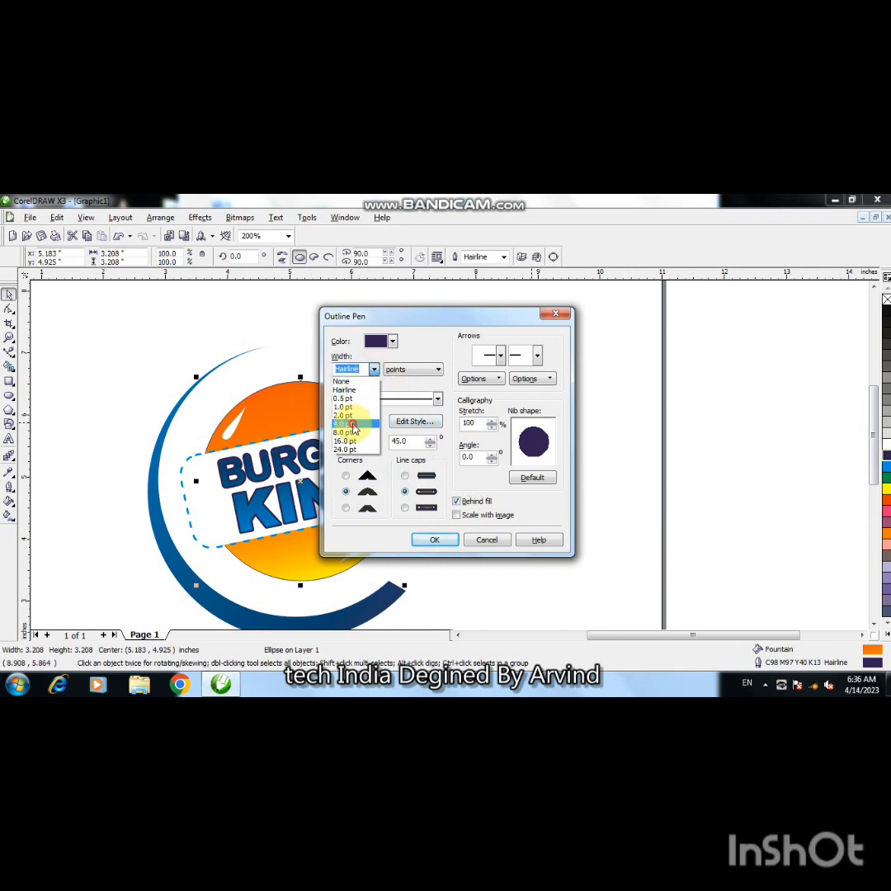
pyautogui.click(353, 421)
pyautogui.click(377, 400)
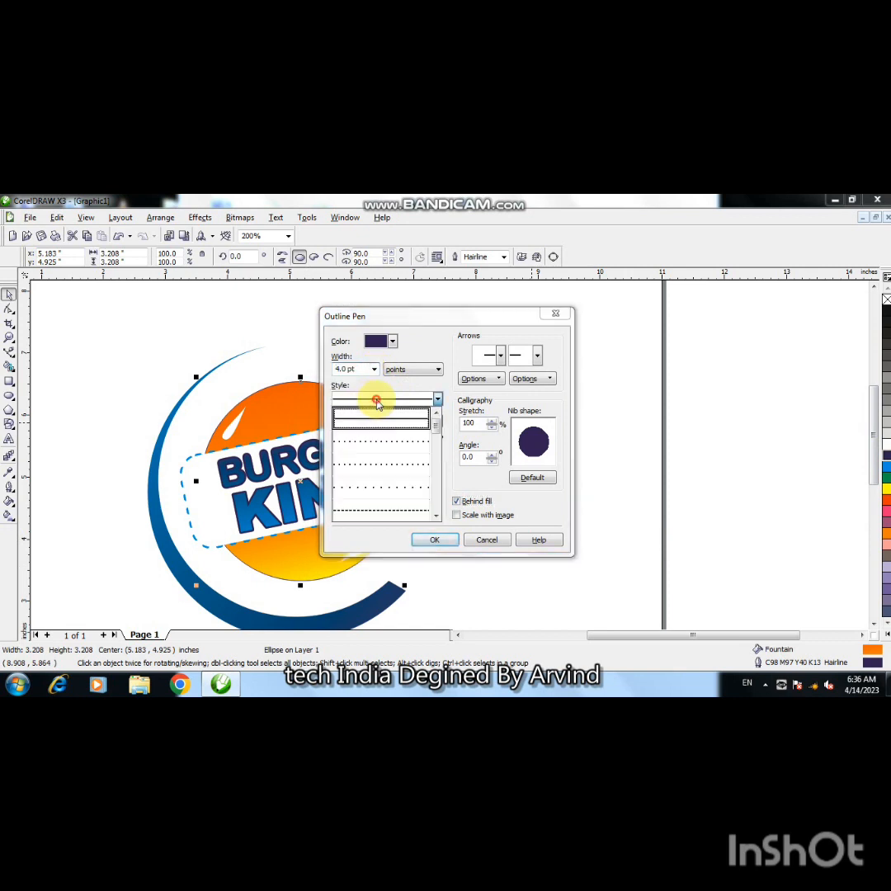
pyautogui.click(379, 446)
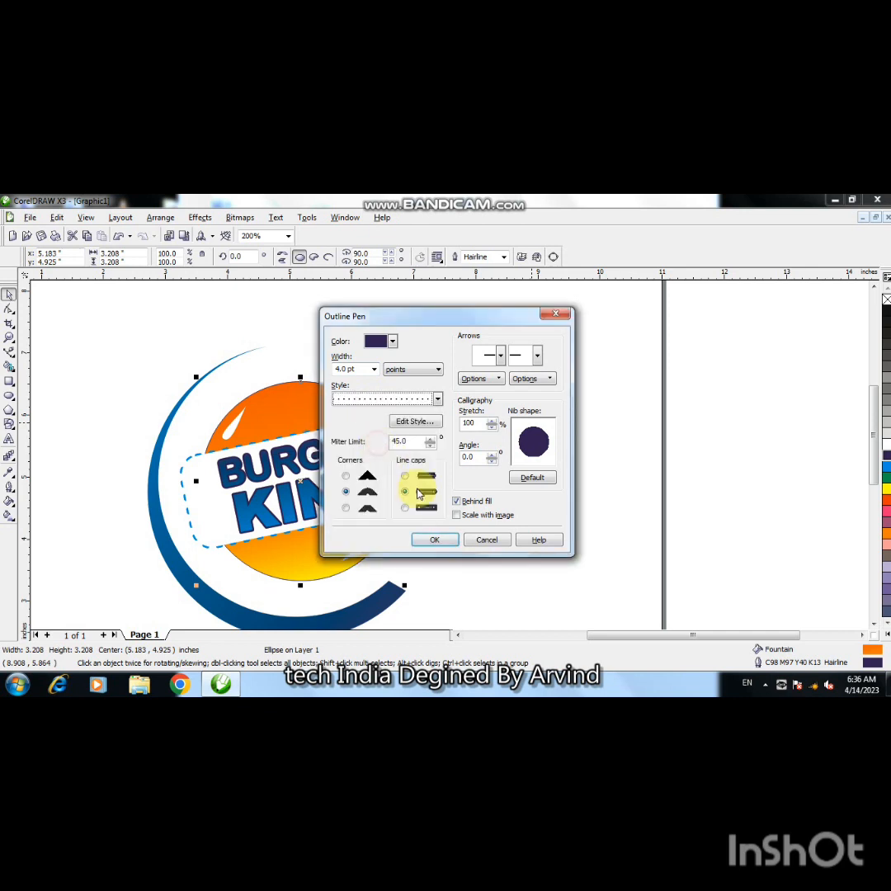
pyautogui.click(435, 541)
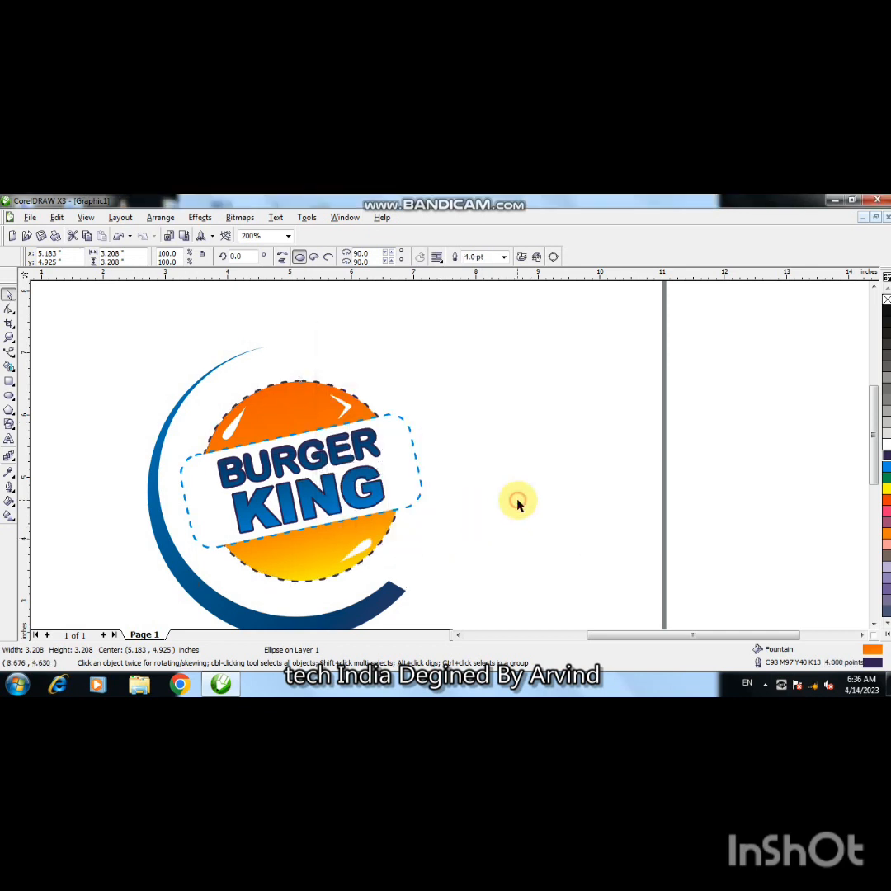
# Group all seven objects of the Burger King logo, including the blue crescent, circle, banner and text.
pyautogui.click(507, 509)
pyautogui.press('F3')
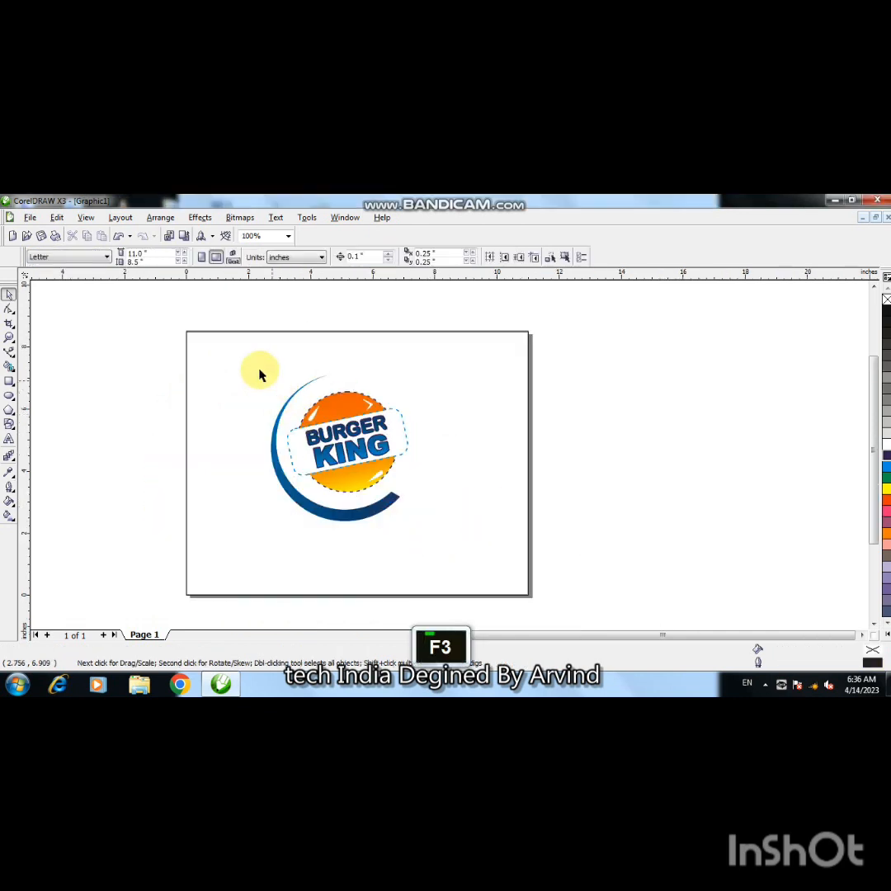
pyautogui.moveTo(246, 356); pyautogui.dragTo(445, 543)
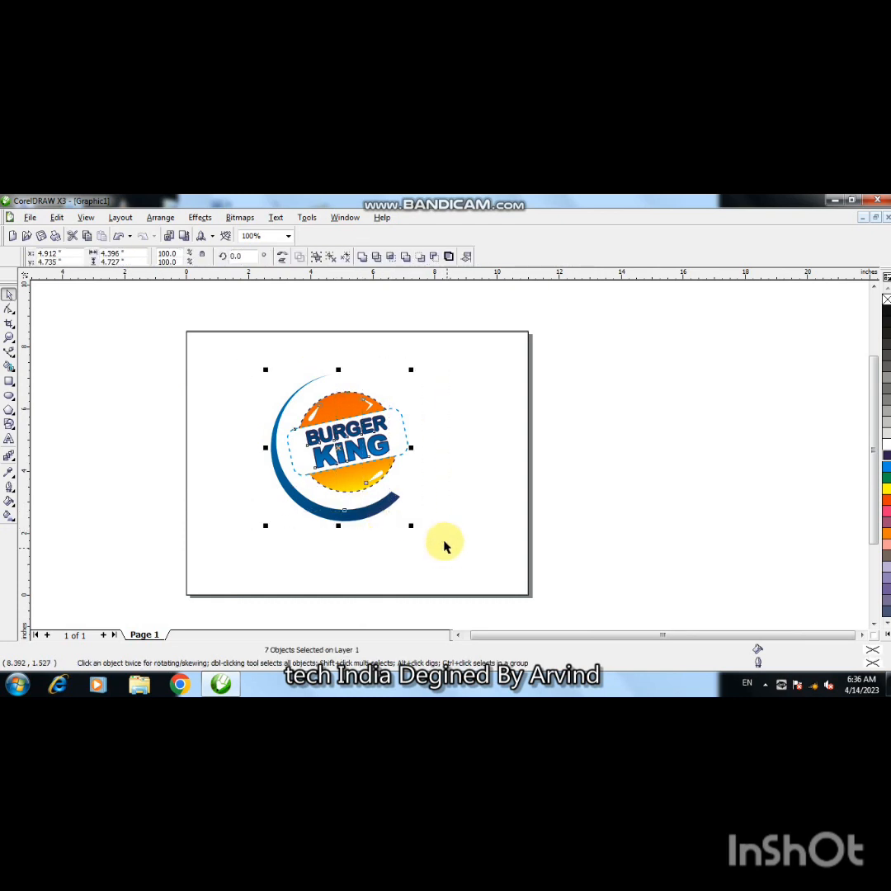
pyautogui.click(444, 492)
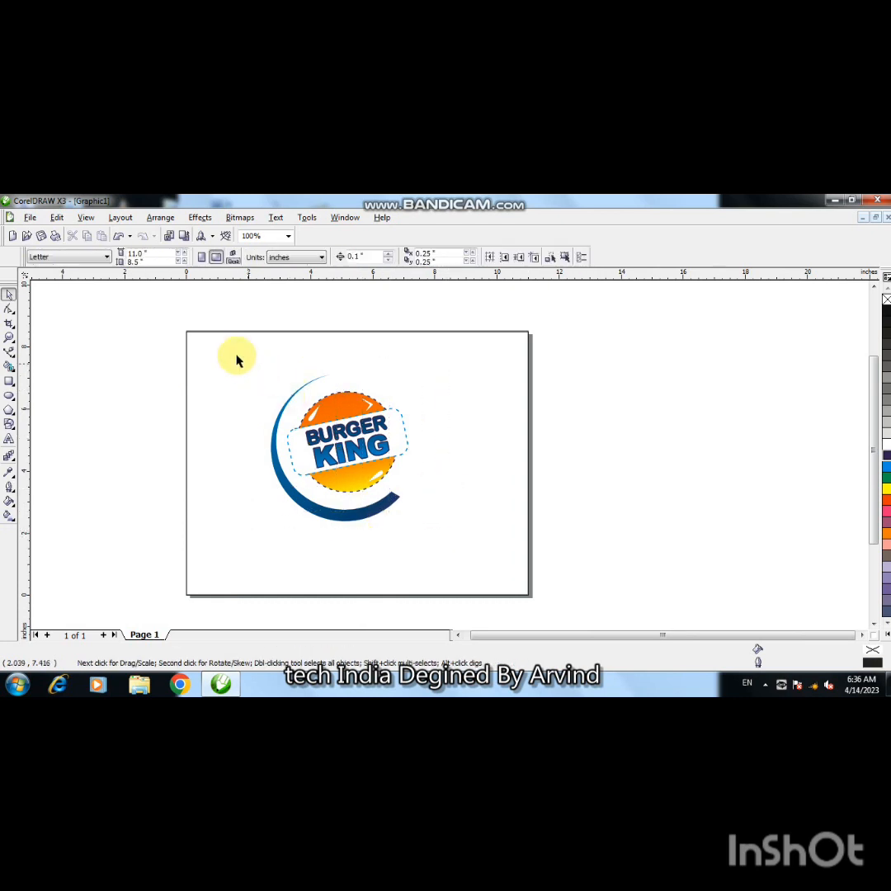
pyautogui.moveTo(238, 358); pyautogui.dragTo(462, 550)
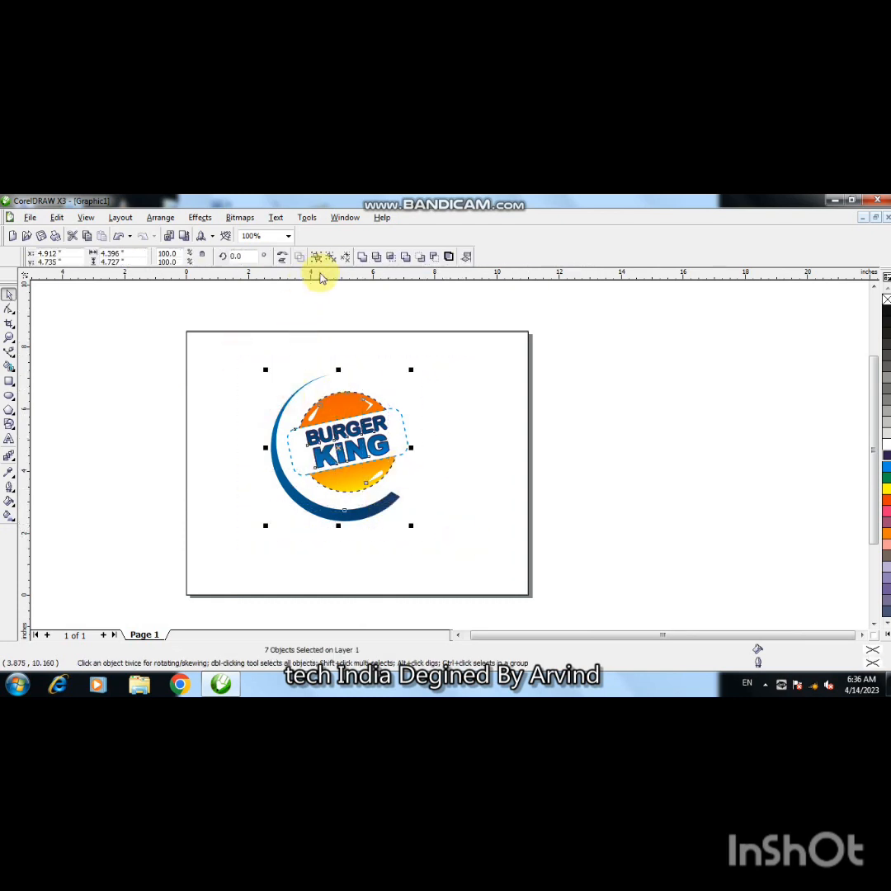
pyautogui.click(129, 407)
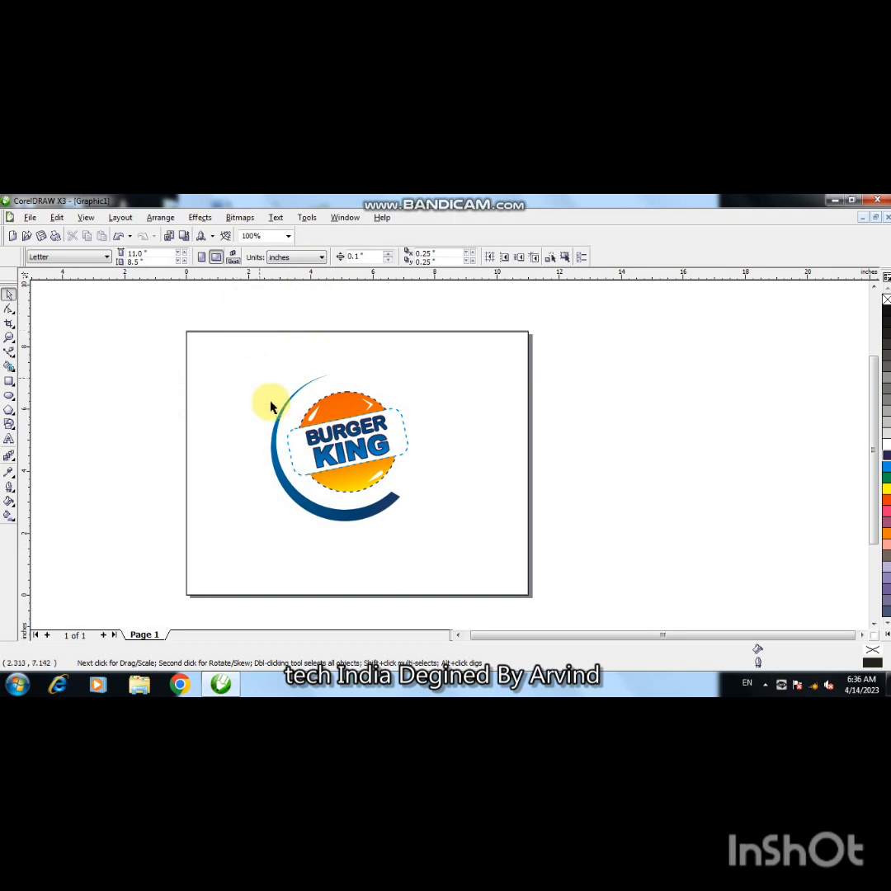
# Nudge the logo group 0.5 inches to the right and 0.3 inches down on the page.
pyautogui.click(324, 418)
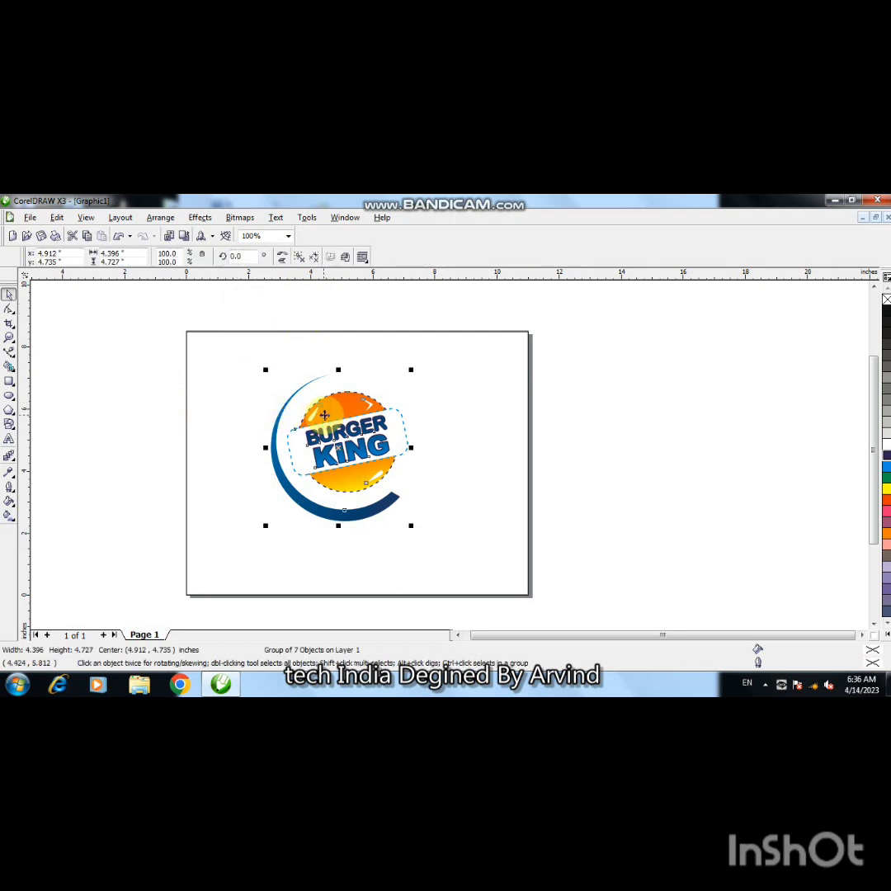
pyautogui.press('Right')
pyautogui.press('Down')
pyautogui.press('Right')
pyautogui.press('Right')
pyautogui.press('Down')
pyautogui.press('Down')
pyautogui.press('Right')
pyautogui.press('Right')
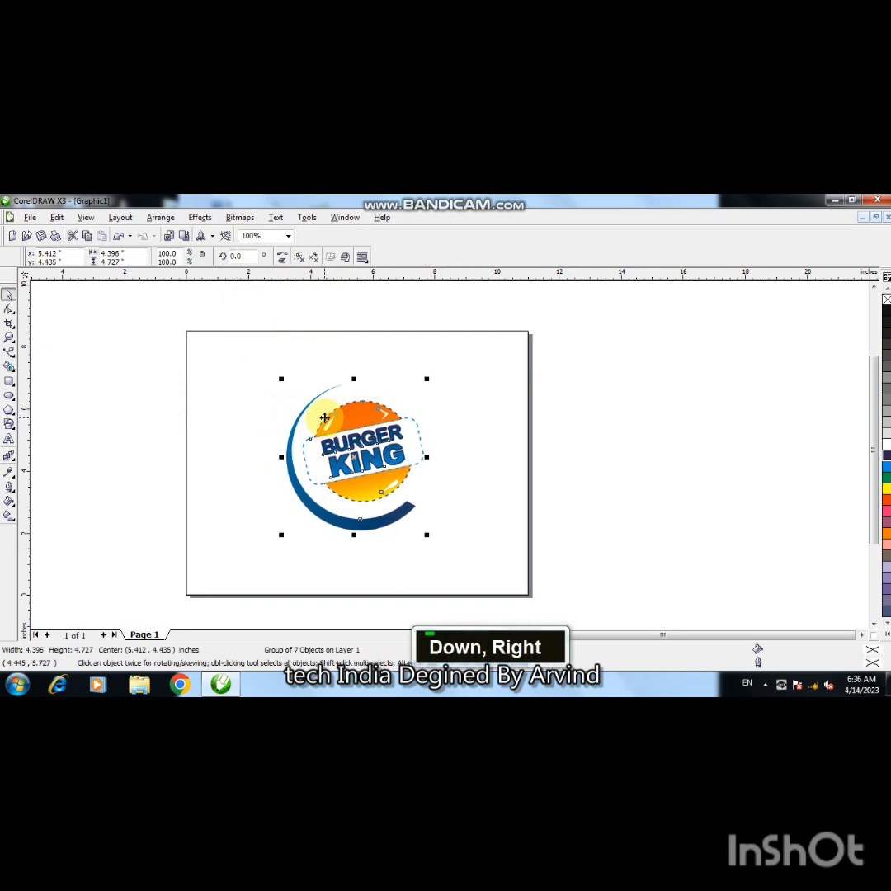
# Enlarge the logo group proportionally from its centre to about 5.83 by 6.27 inches.
pyautogui.moveTo(428, 534); pyautogui.dragTo(448, 563)
pyautogui.click(578, 534)
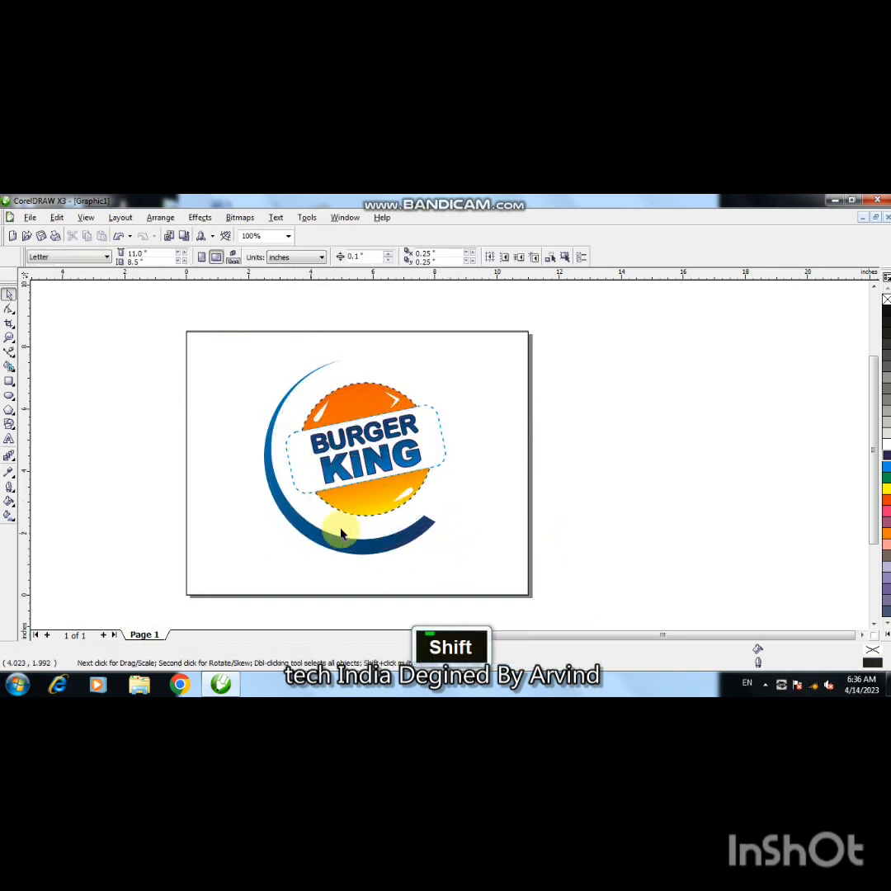
pyautogui.click(326, 543)
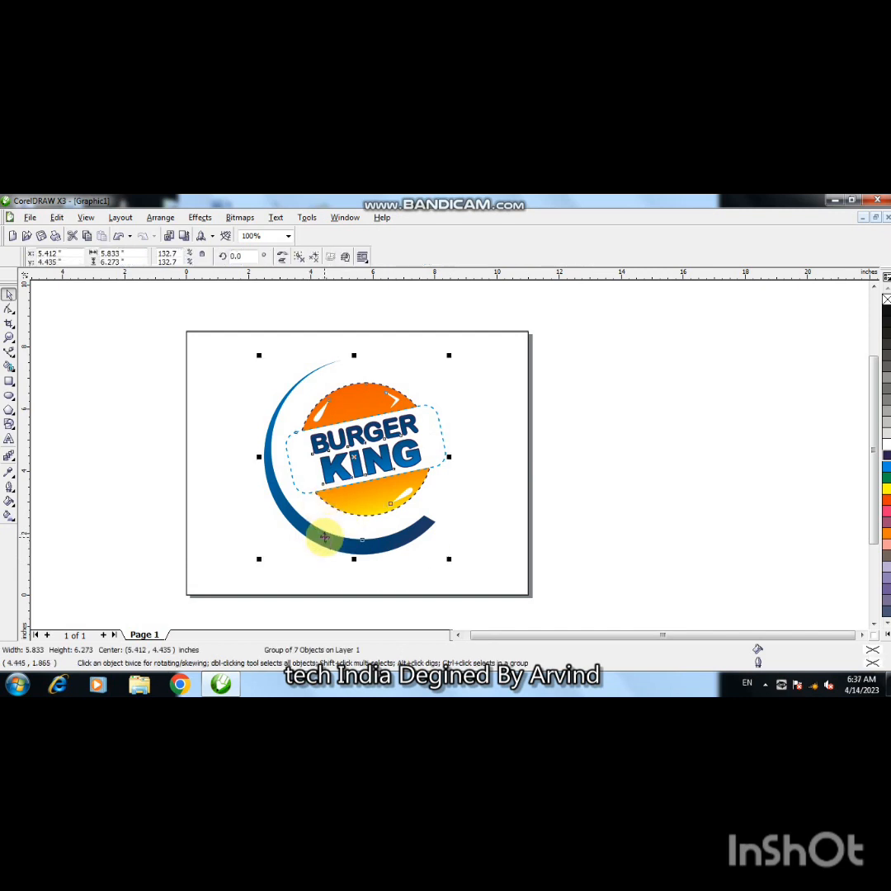
pyautogui.click(597, 398)
# Add a drop shadow to the whole logo group and apply the Medium Glow preset to it.
pyautogui.click(295, 525)
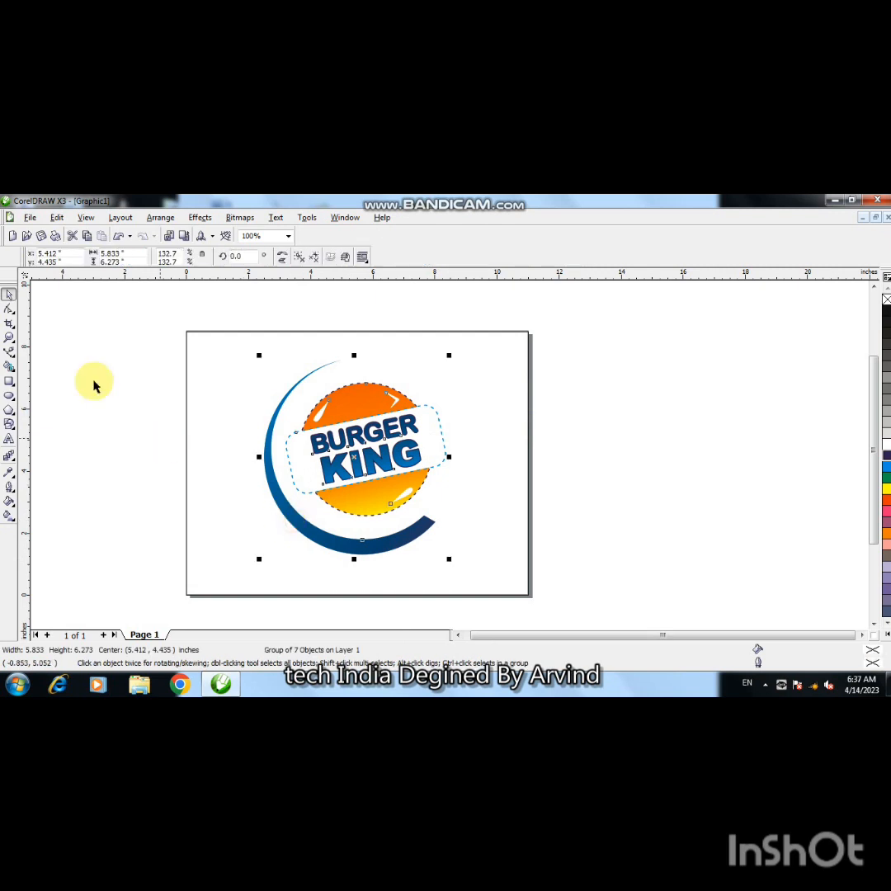
pyautogui.click(15, 465)
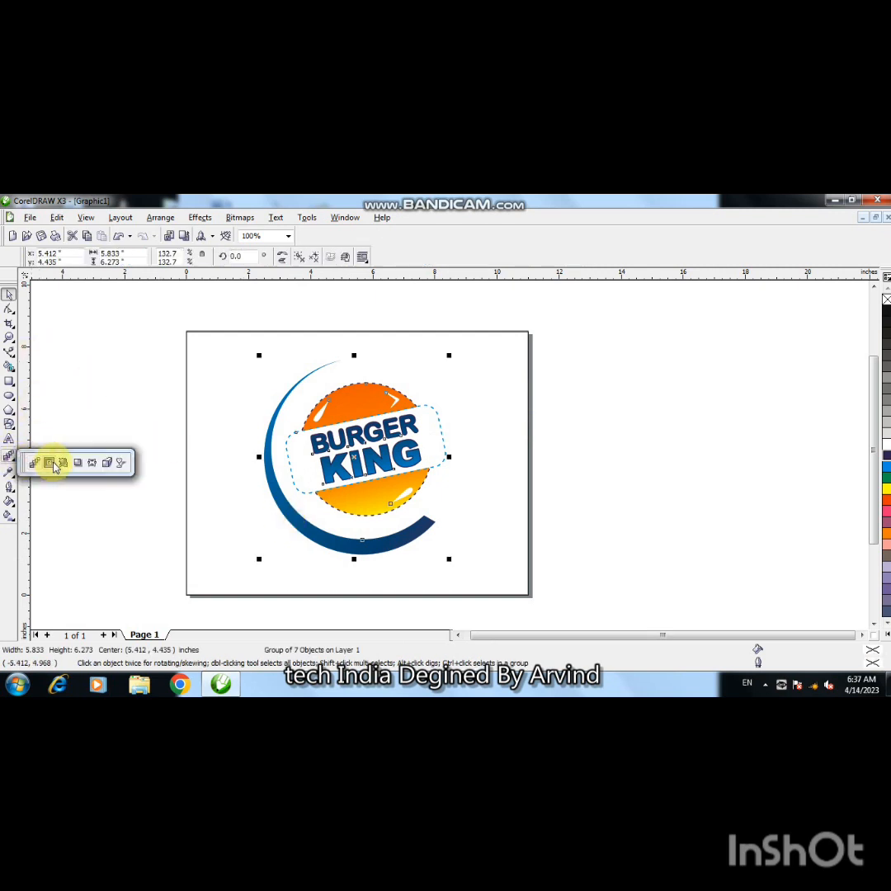
pyautogui.click(78, 464)
pyautogui.moveTo(378, 471); pyautogui.dragTo(452, 489)
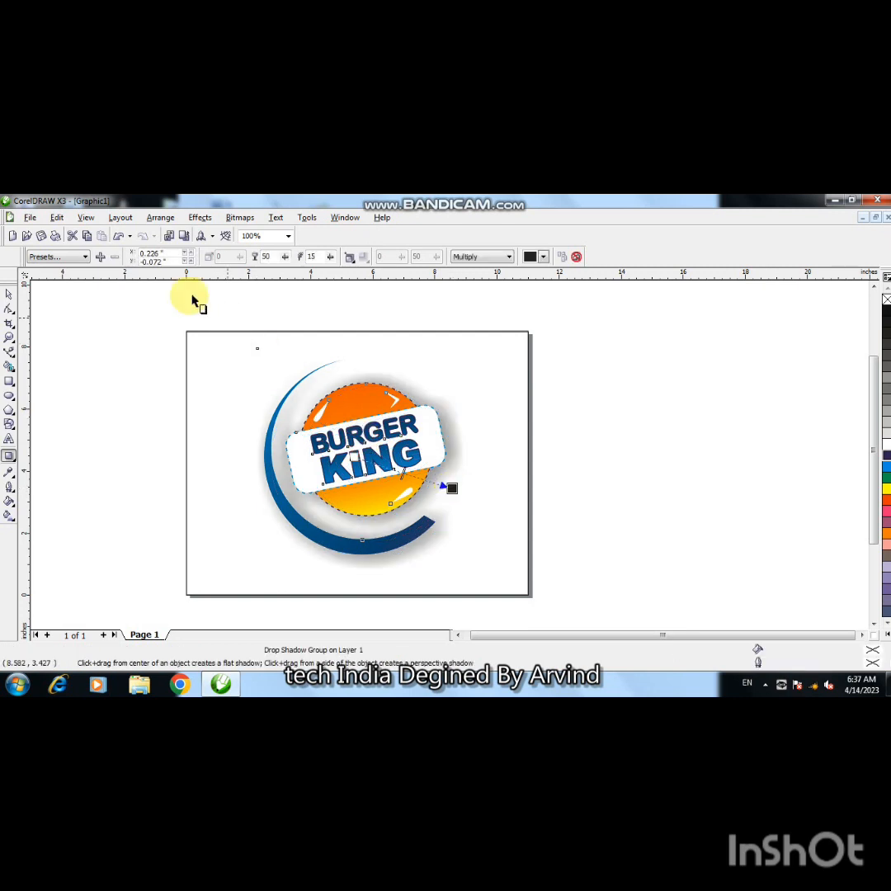
pyautogui.click(84, 257)
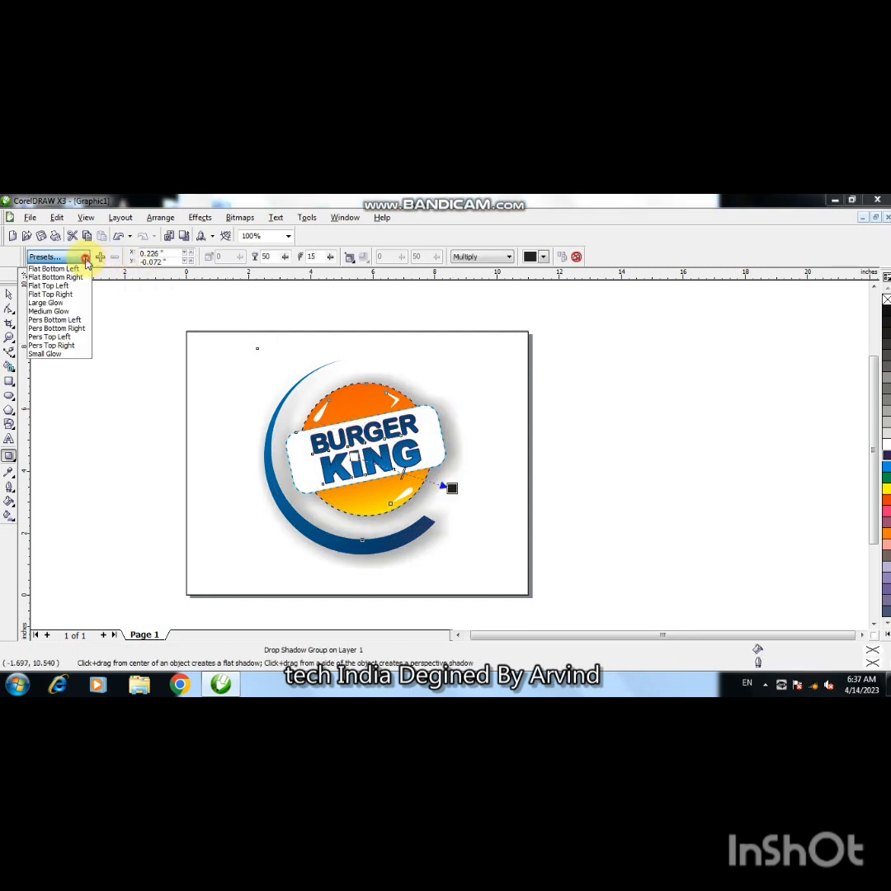
pyautogui.click(49, 311)
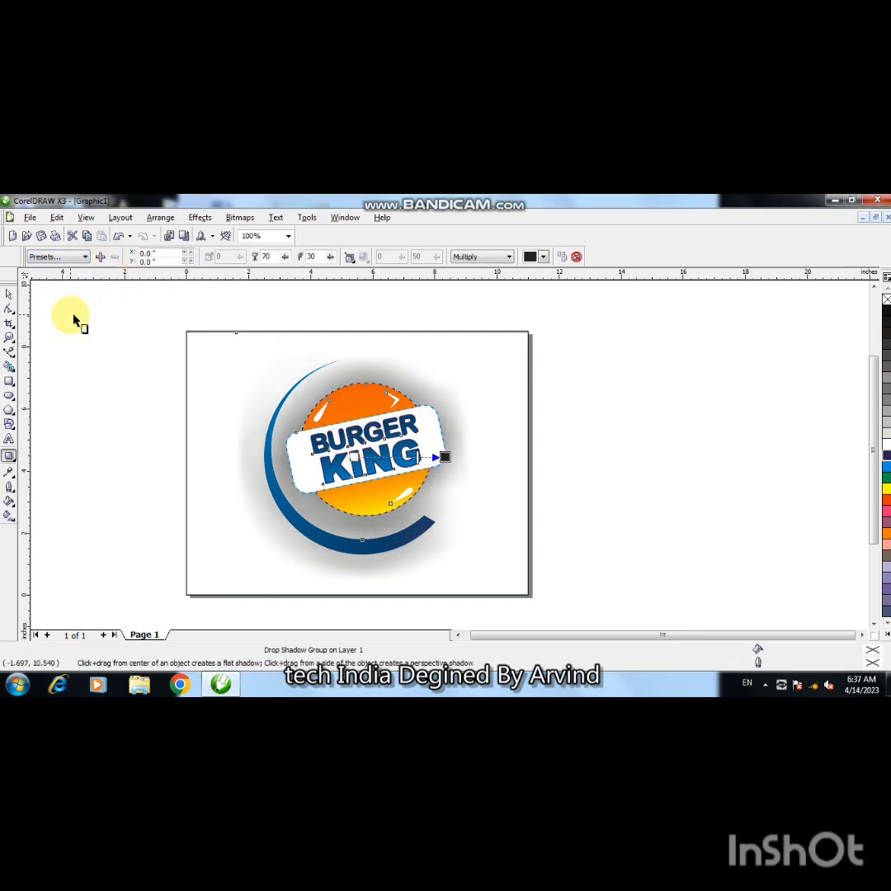
pyautogui.click(76, 256)
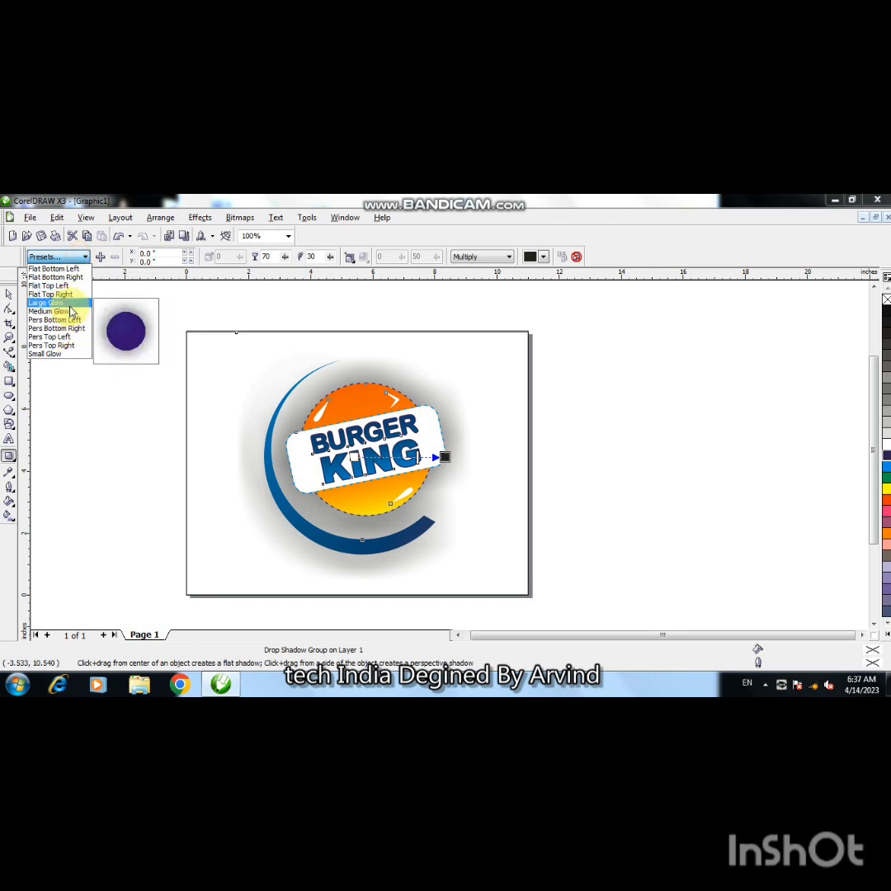
pyautogui.click(71, 312)
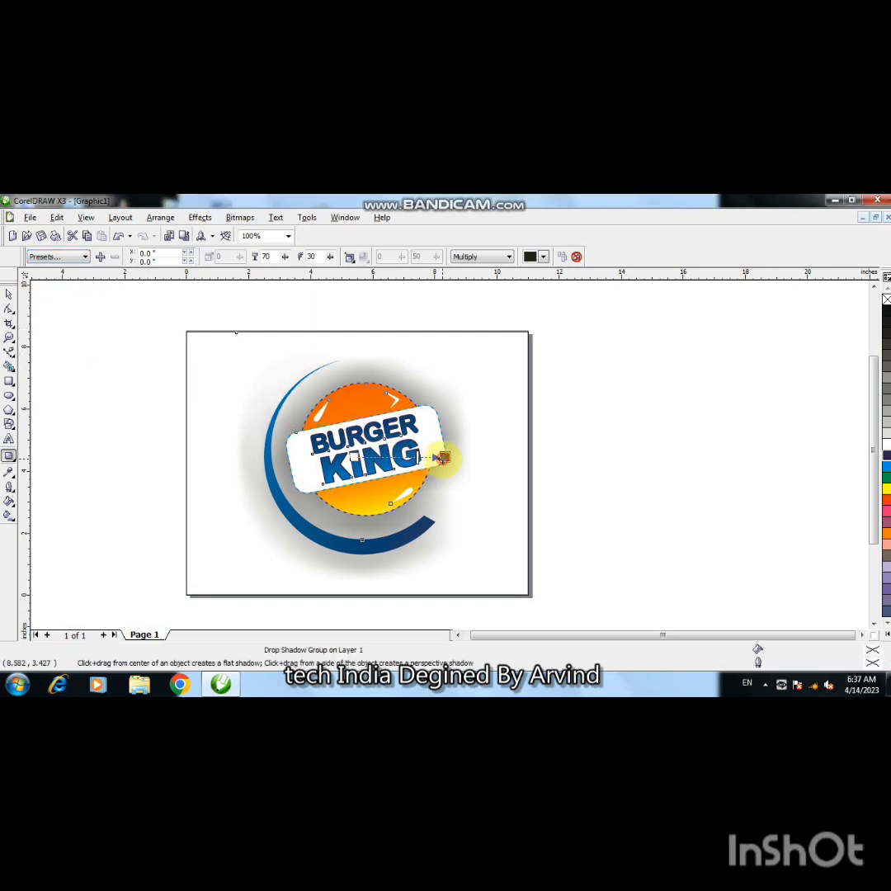
# Change the logo's shadow colour to dark grey, deselect it and preview the finished logo full screen.
pyautogui.click(538, 258)
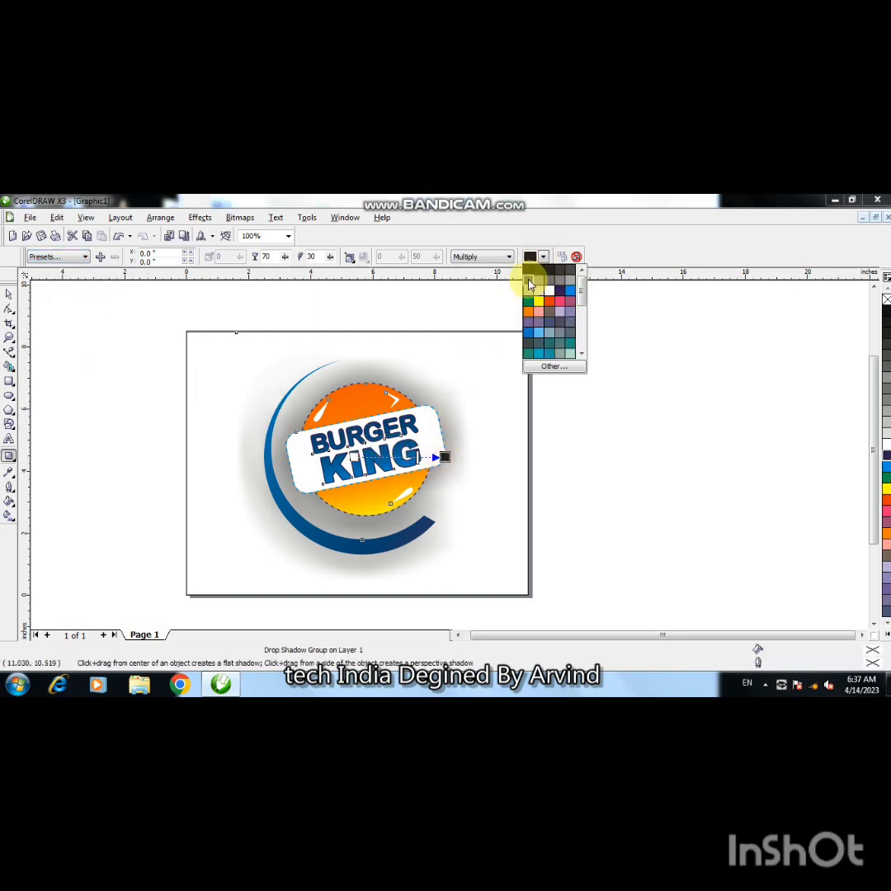
pyautogui.click(530, 283)
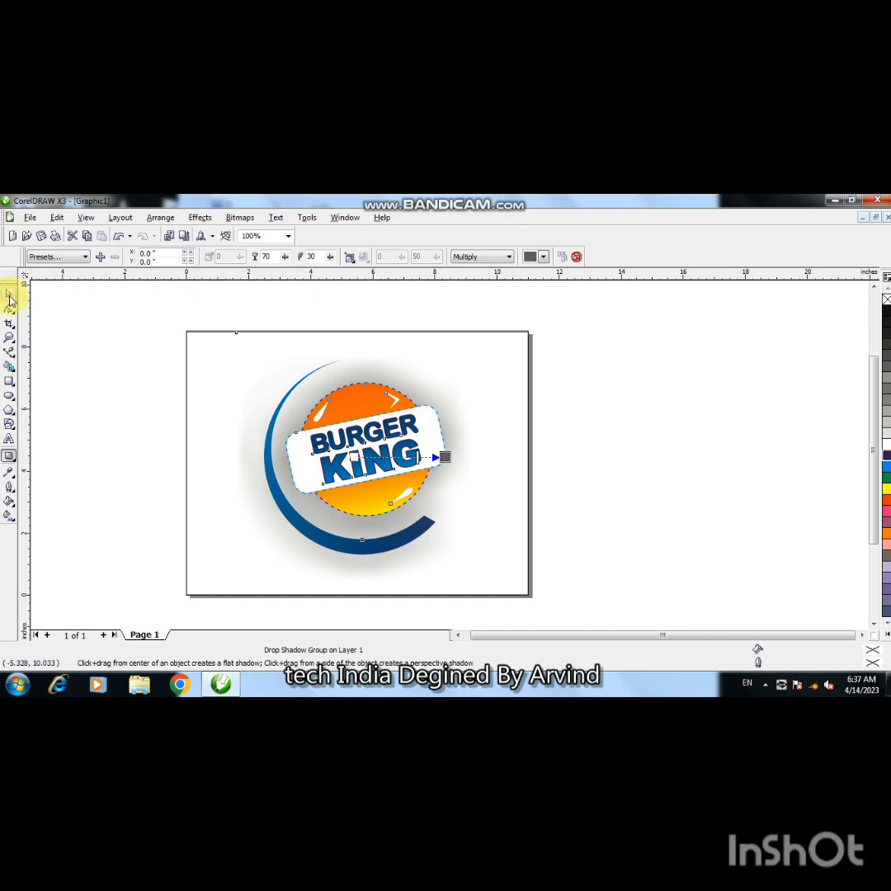
pyautogui.click(9, 295)
pyautogui.doubleClick(136, 385)
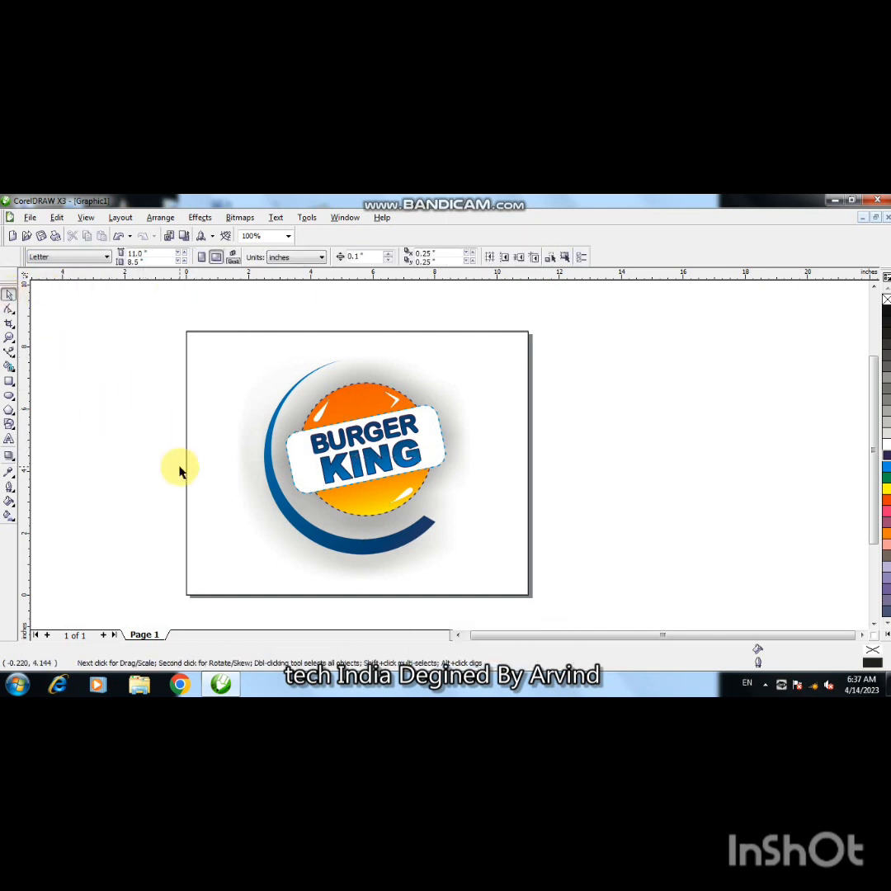
pyautogui.press('F9')
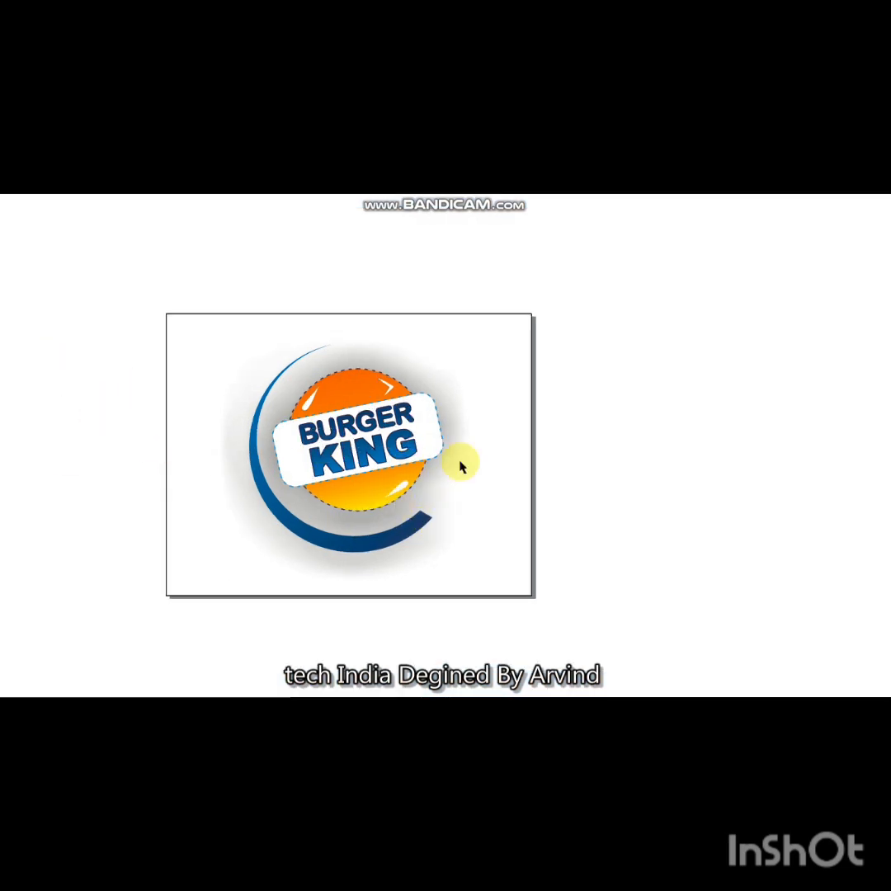